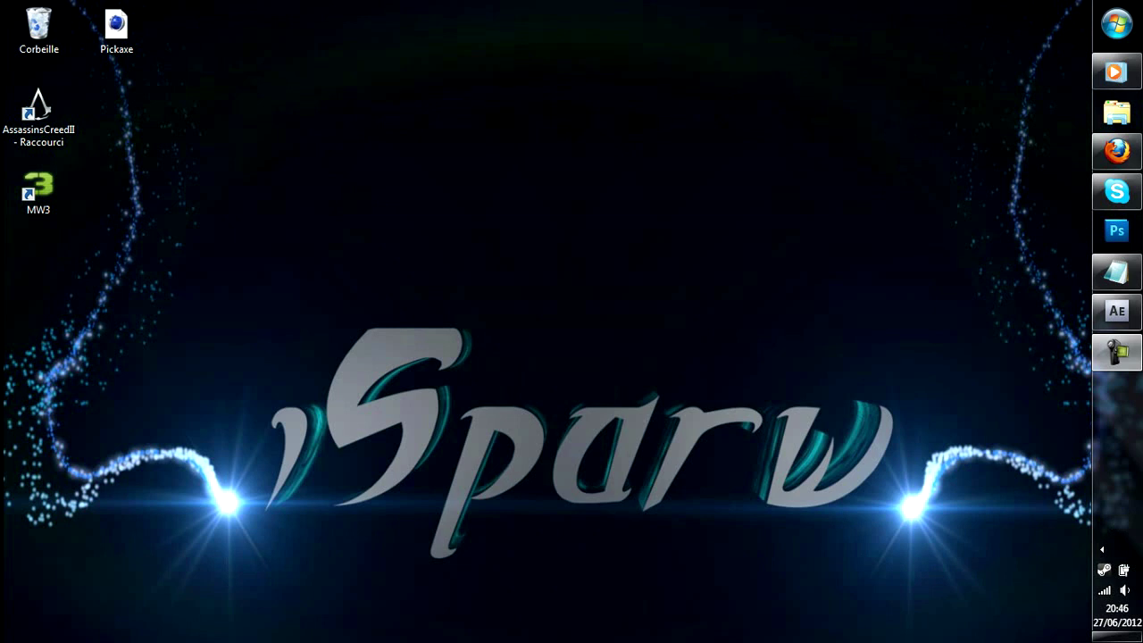
Step: Switch to After Effects and create a new composition with a duration of 0:01:05:12
click(1116, 311)
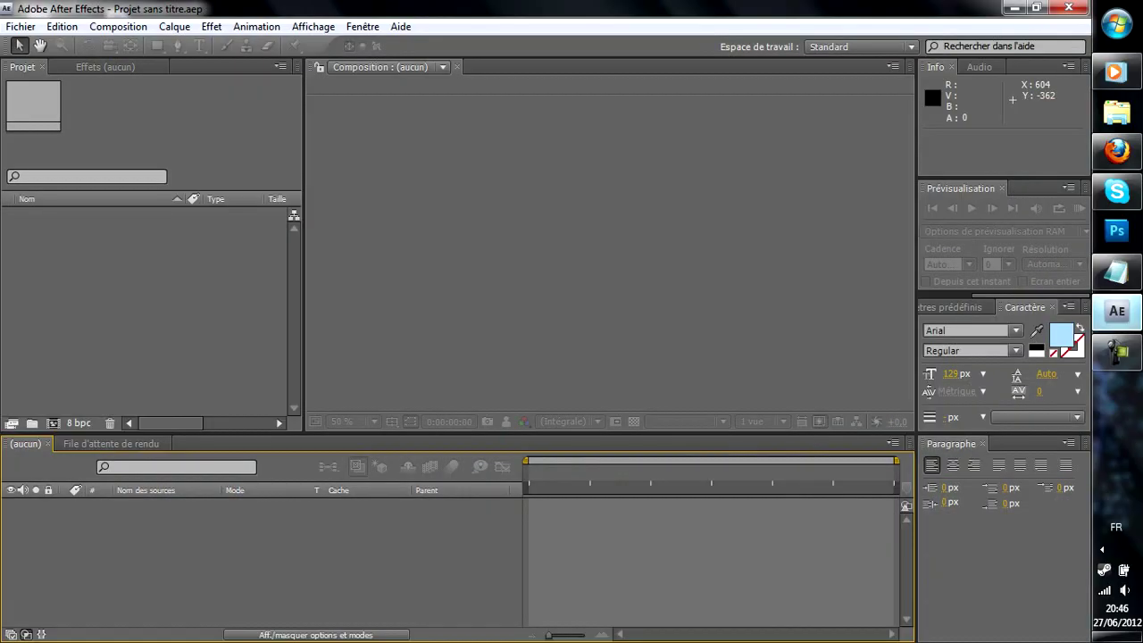
click(211, 26)
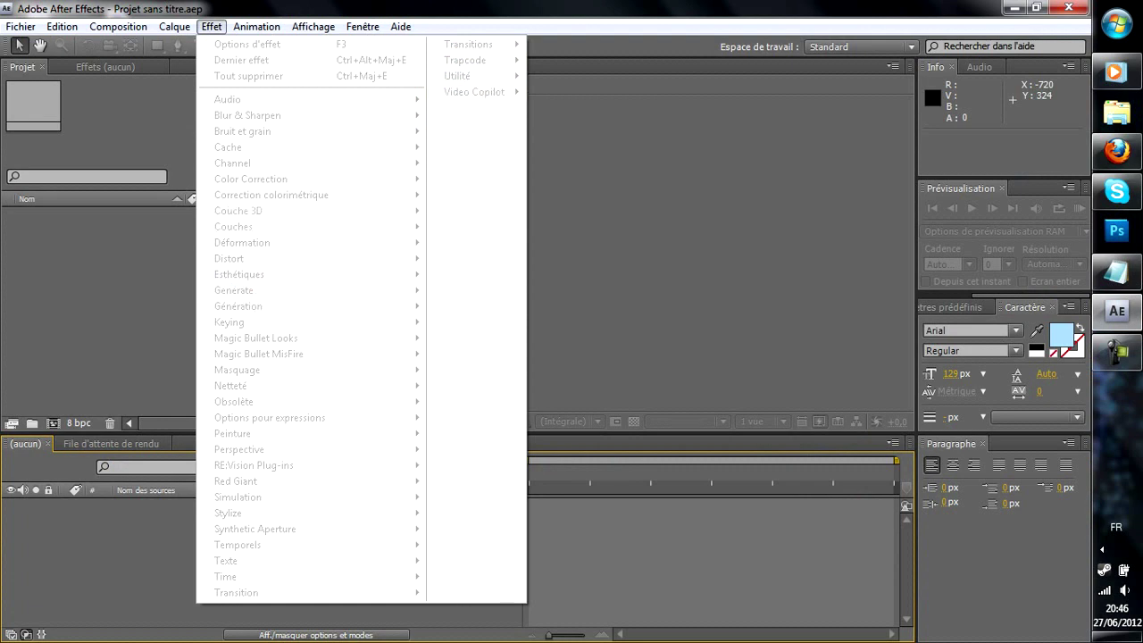
click(116, 299)
right_click(101, 263)
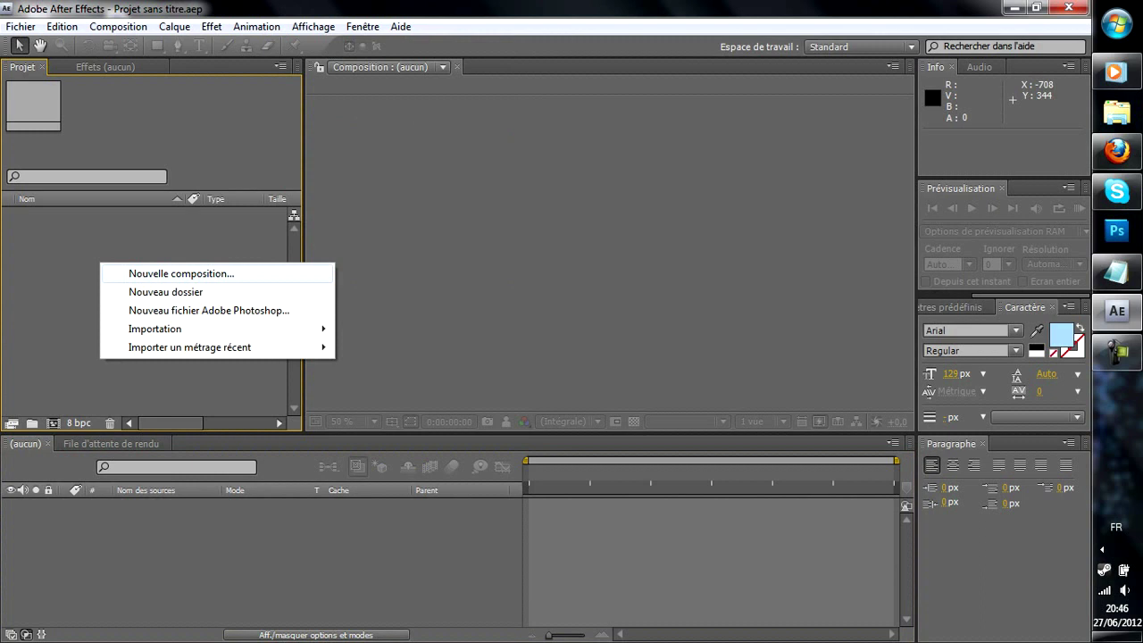
click(182, 273)
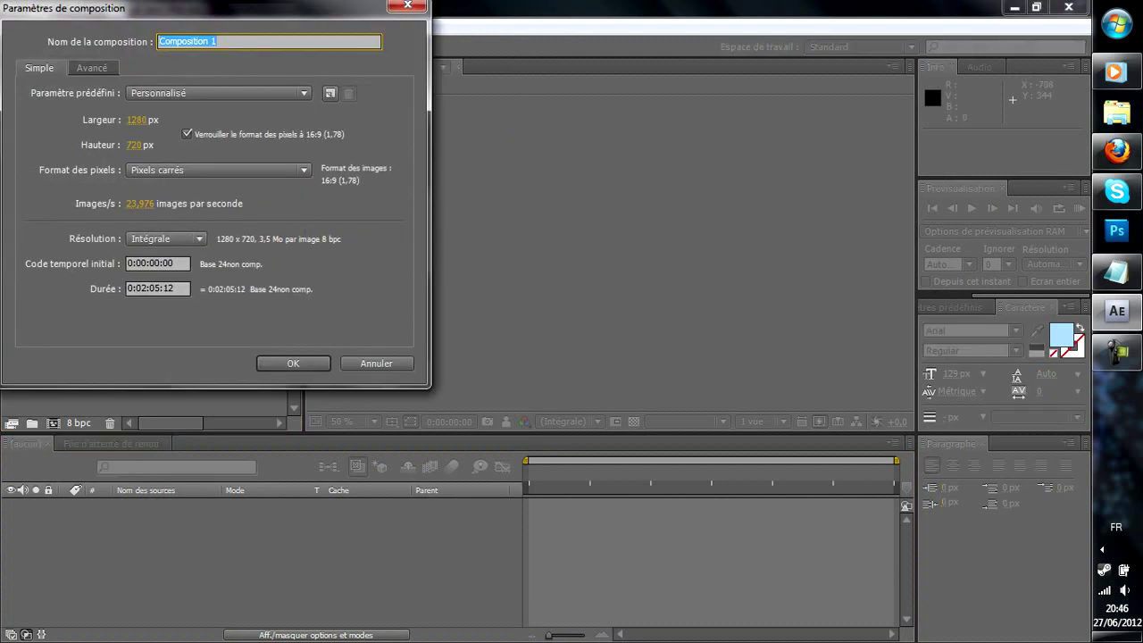
click(147, 288)
drag(148, 289, 142, 288)
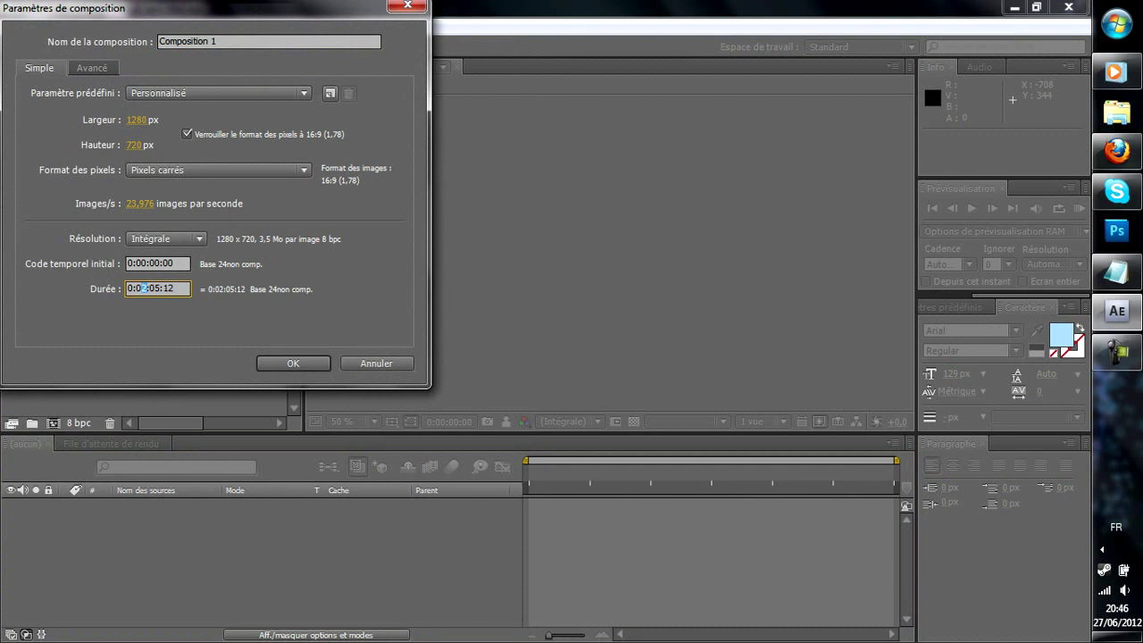
text(1)
key(Return)
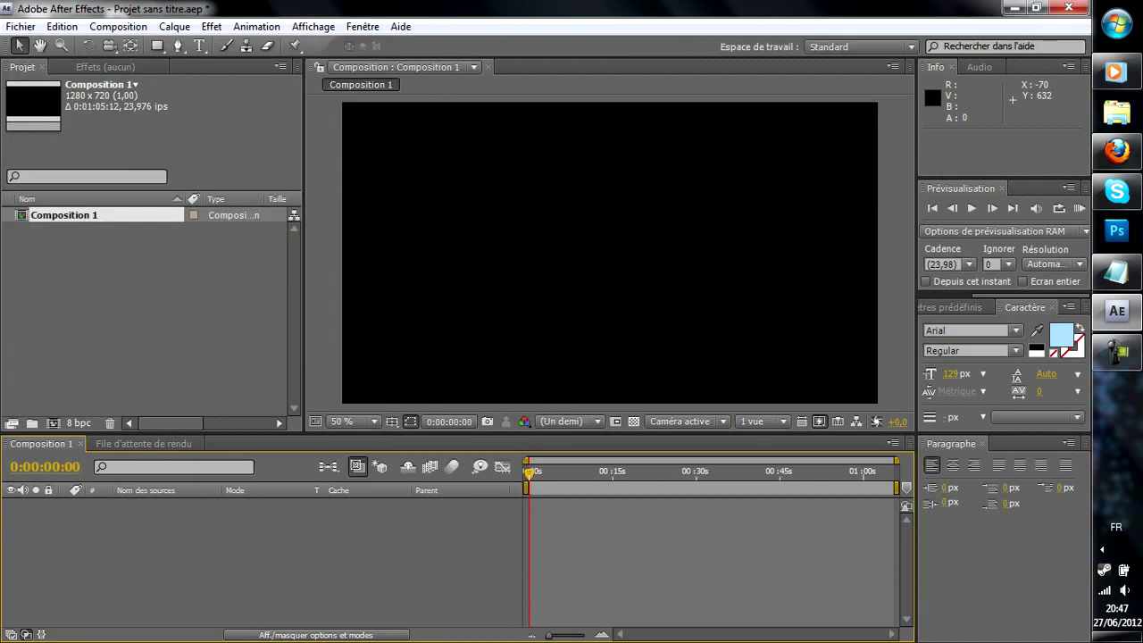
Step: Add a black composition-sized solid layer named BG
right_click(215, 558)
mouse_move(295, 478)
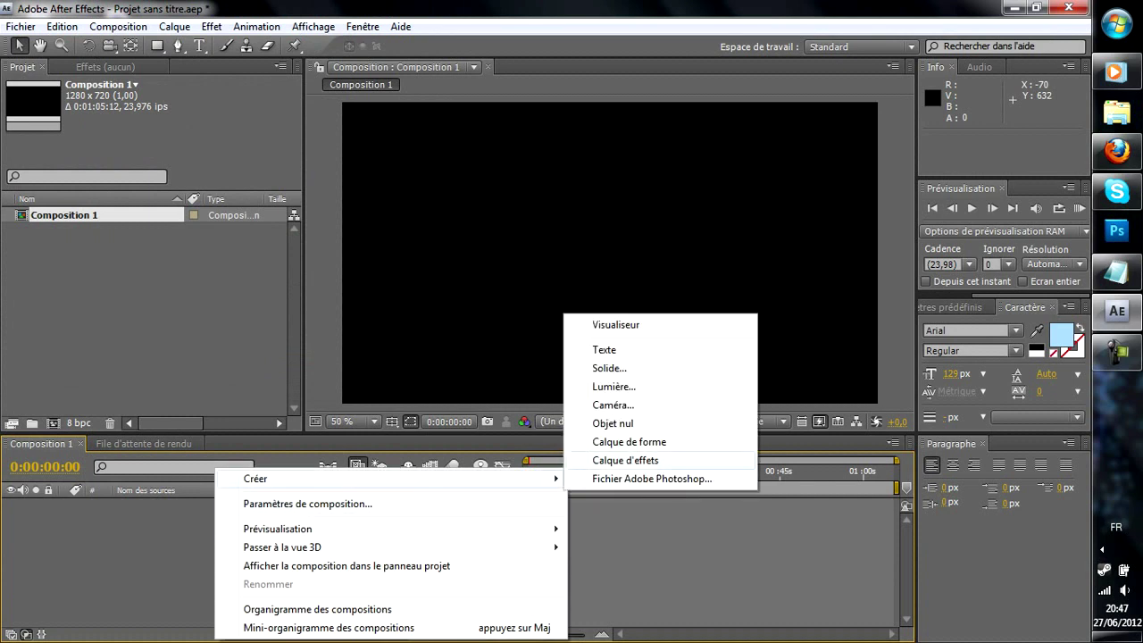
click(608, 367)
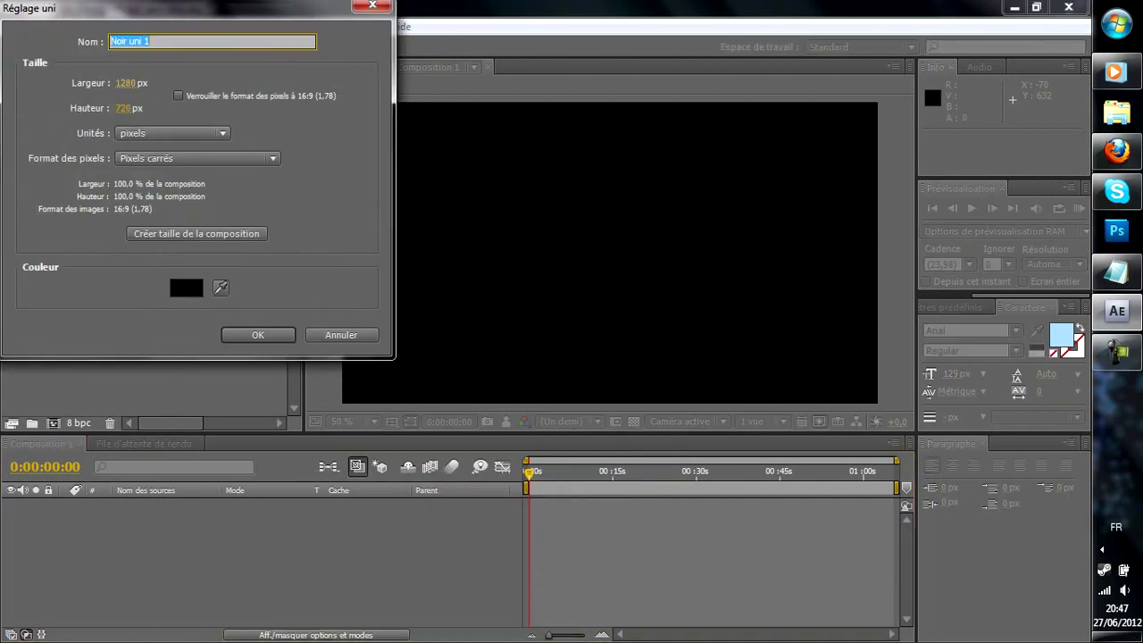
text(BG)
key(Return)
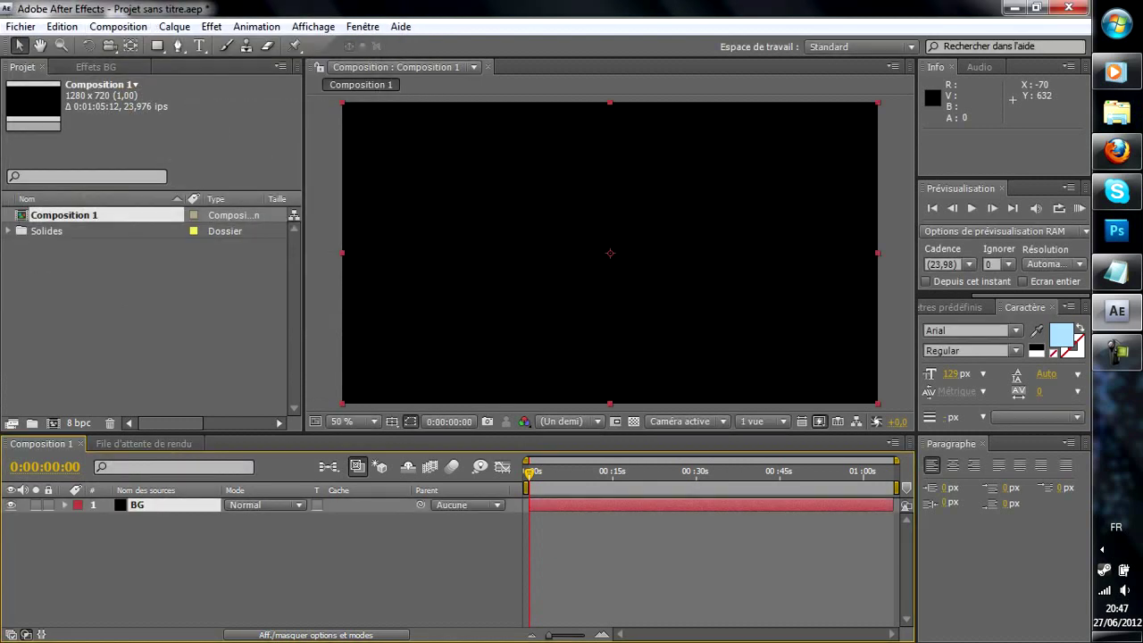
Step: Add a second composition-sized solid in pure red and name it particles
right_click(138, 546)
mouse_move(232, 478)
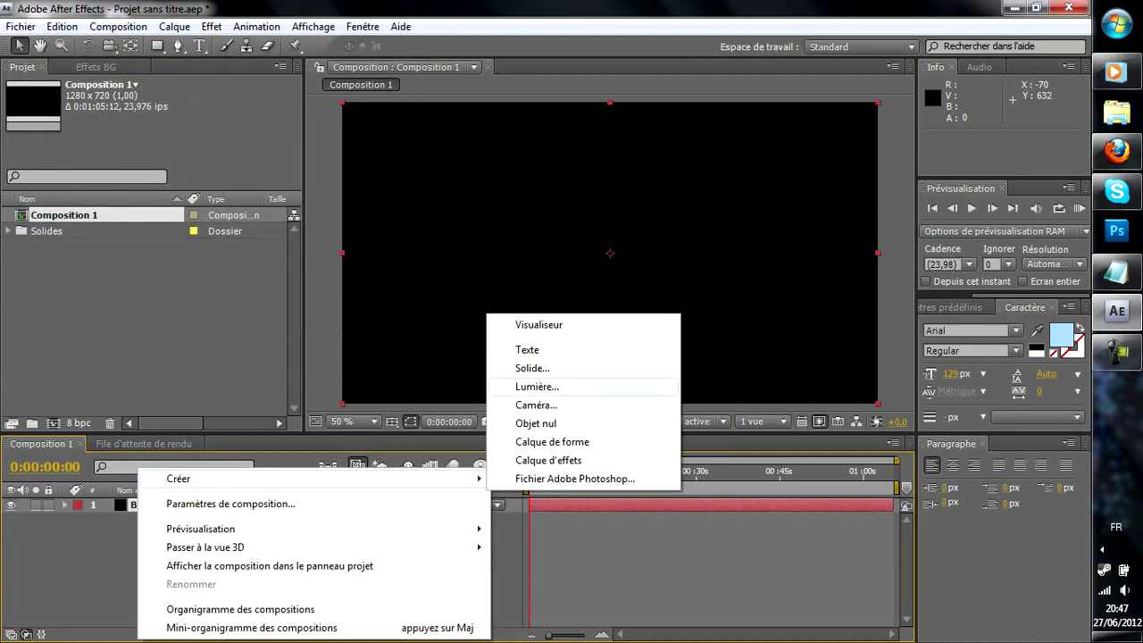
click(532, 368)
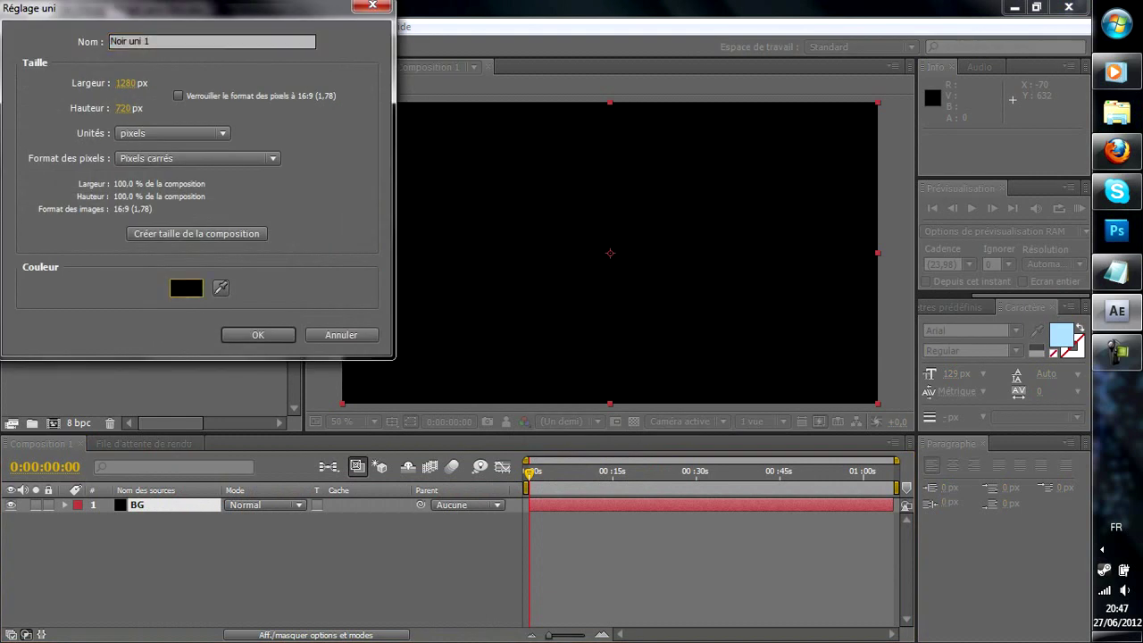
click(186, 287)
click(230, 37)
click(384, 39)
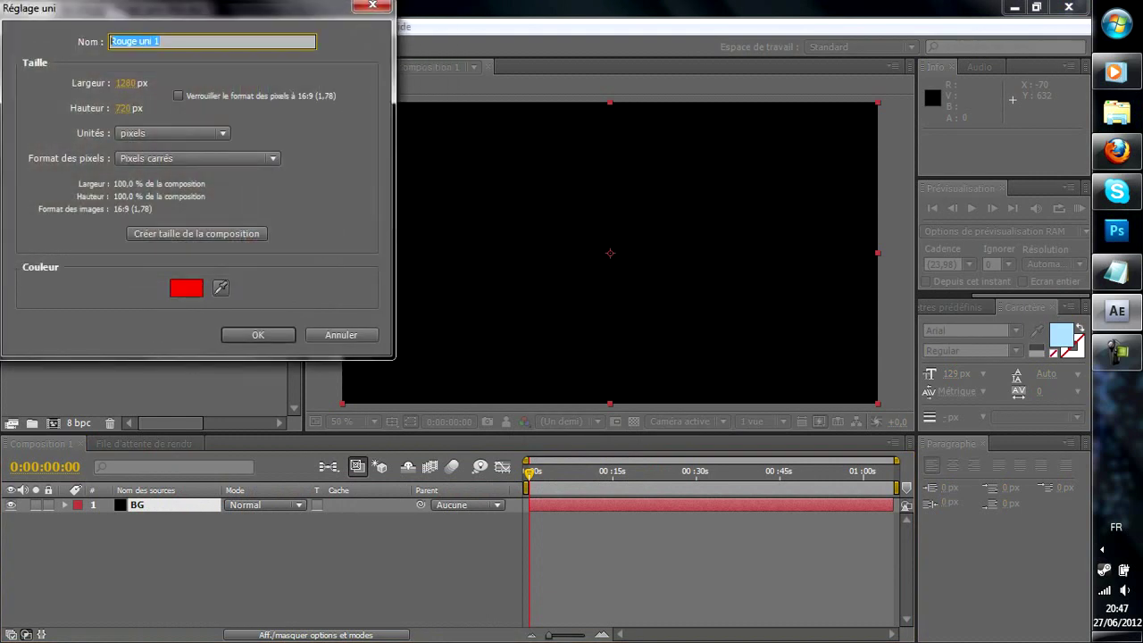
text(particles)
click(258, 334)
Step: Add another solid in blue (006CFF) and name it Optical flares
right_click(239, 572)
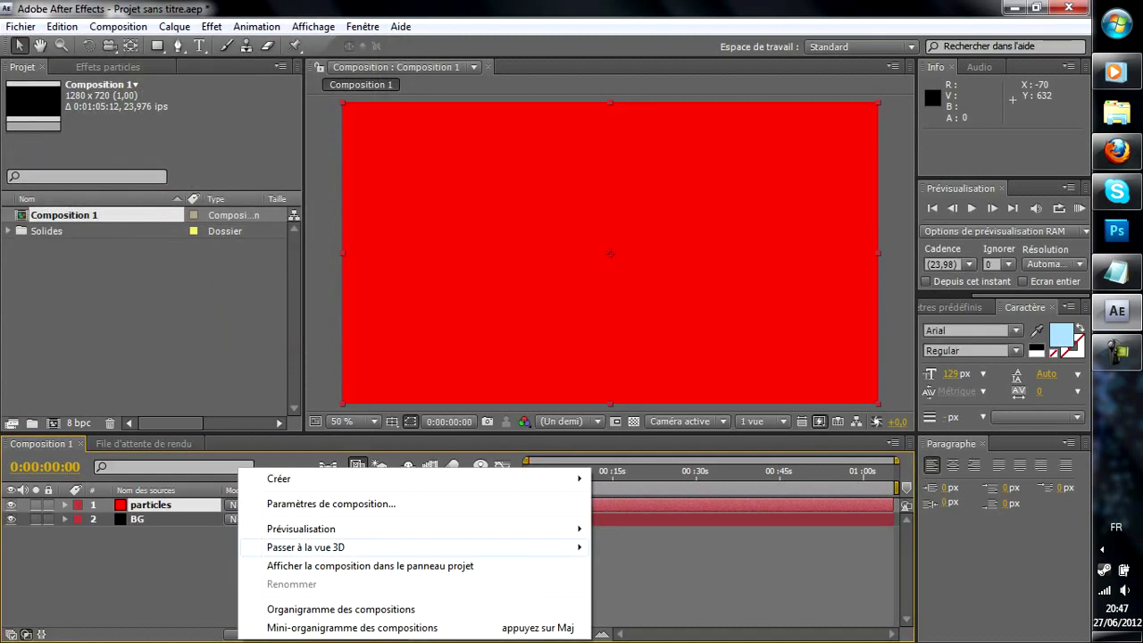
mouse_move(500, 478)
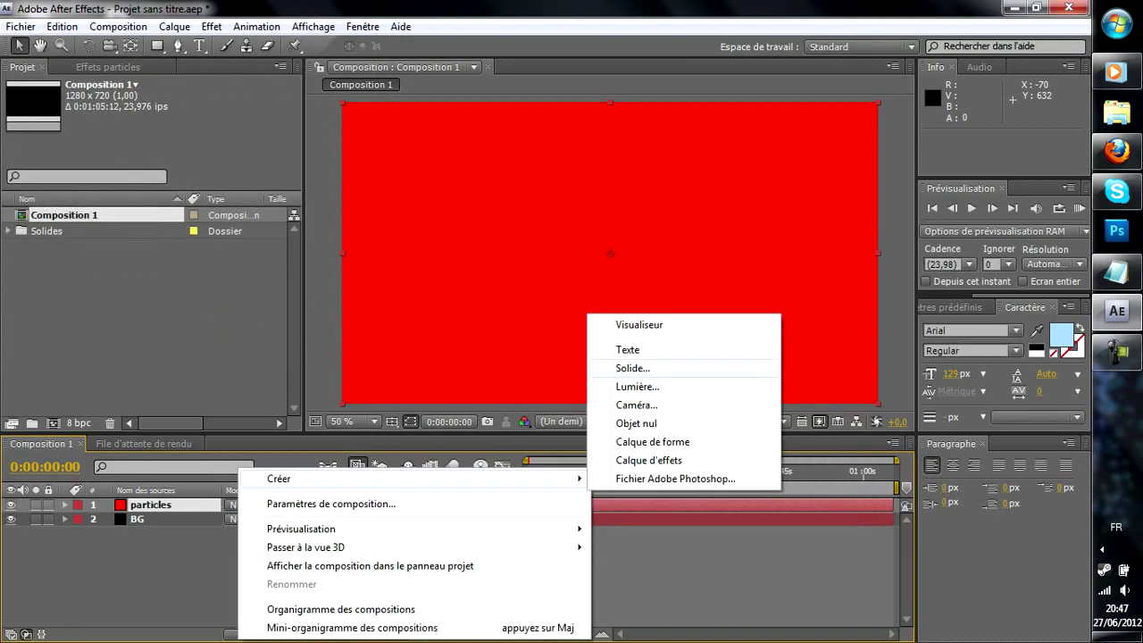
click(632, 368)
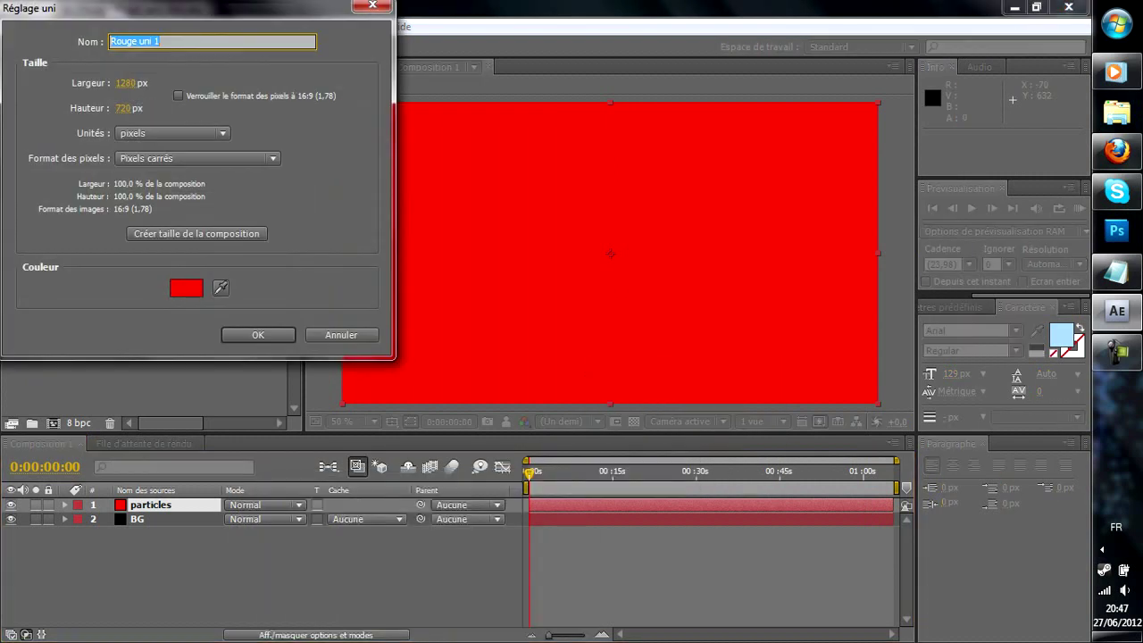
click(186, 288)
drag(251, 111, 251, 122)
key(Return)
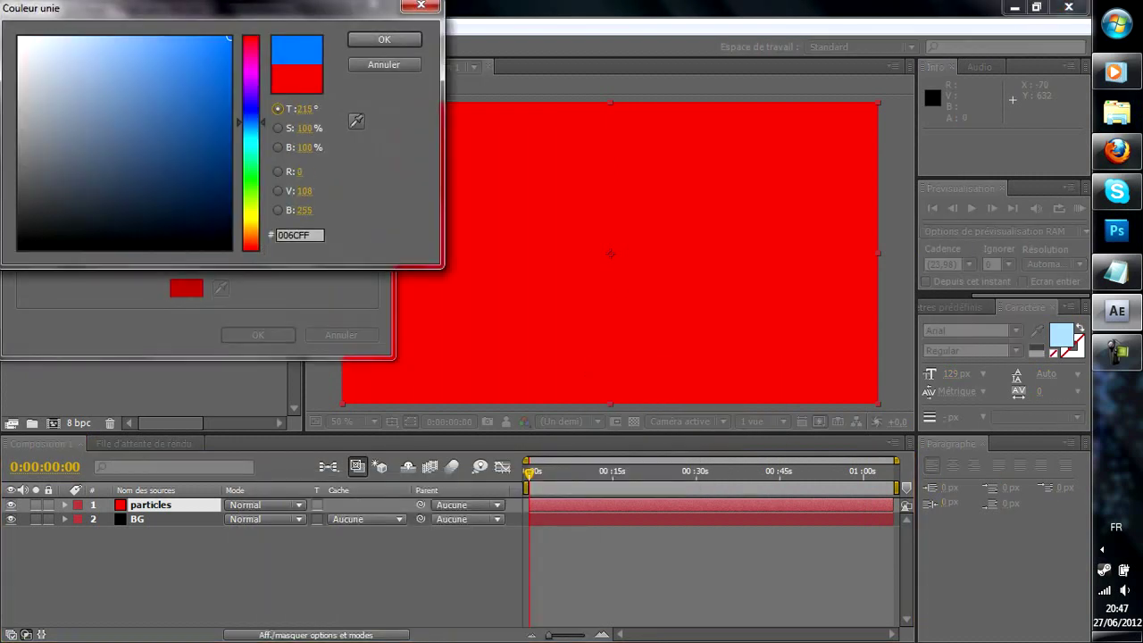
text(Op)
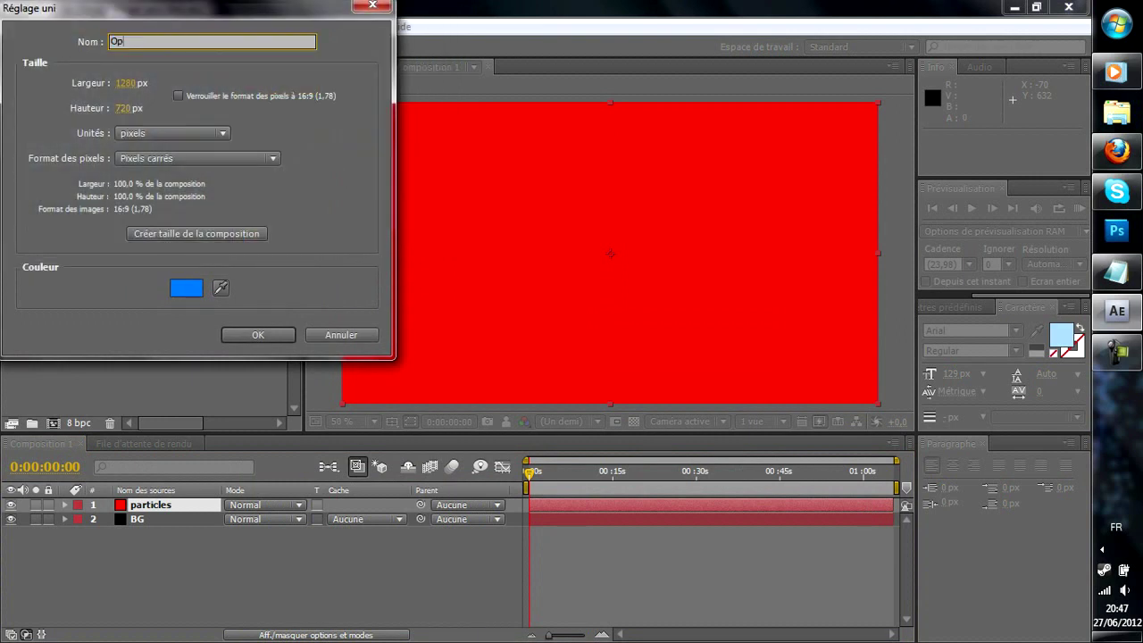
text(tical flares)
key(Return)
Step: Add a light layer named Emitter, keeping the Concentrée light type and its other settings
right_click(224, 579)
mouse_move(286, 478)
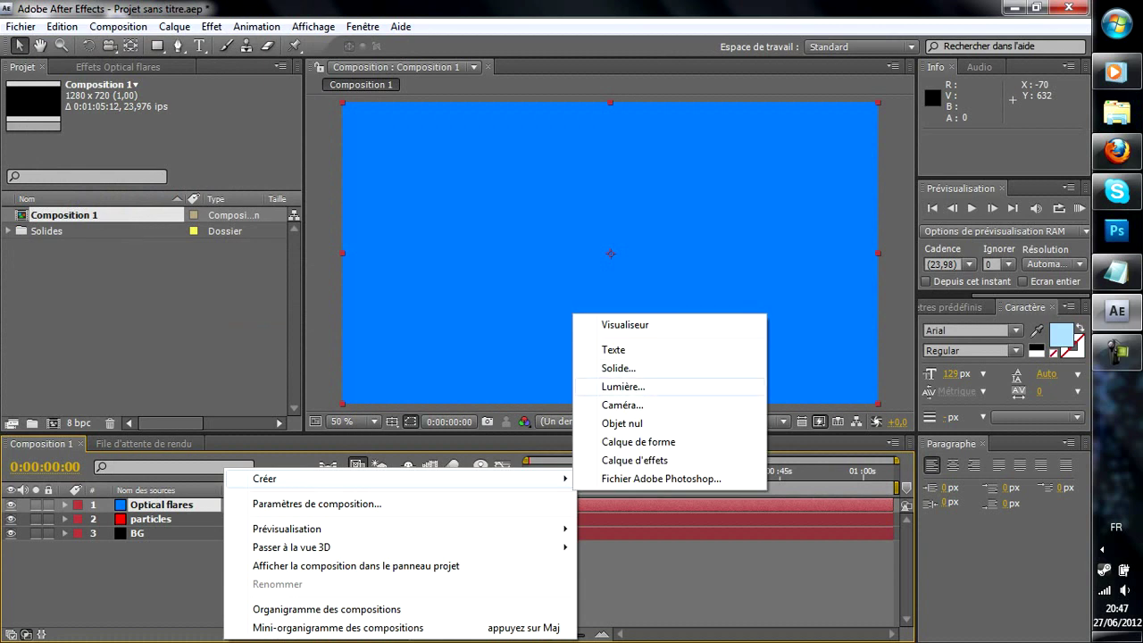
click(623, 387)
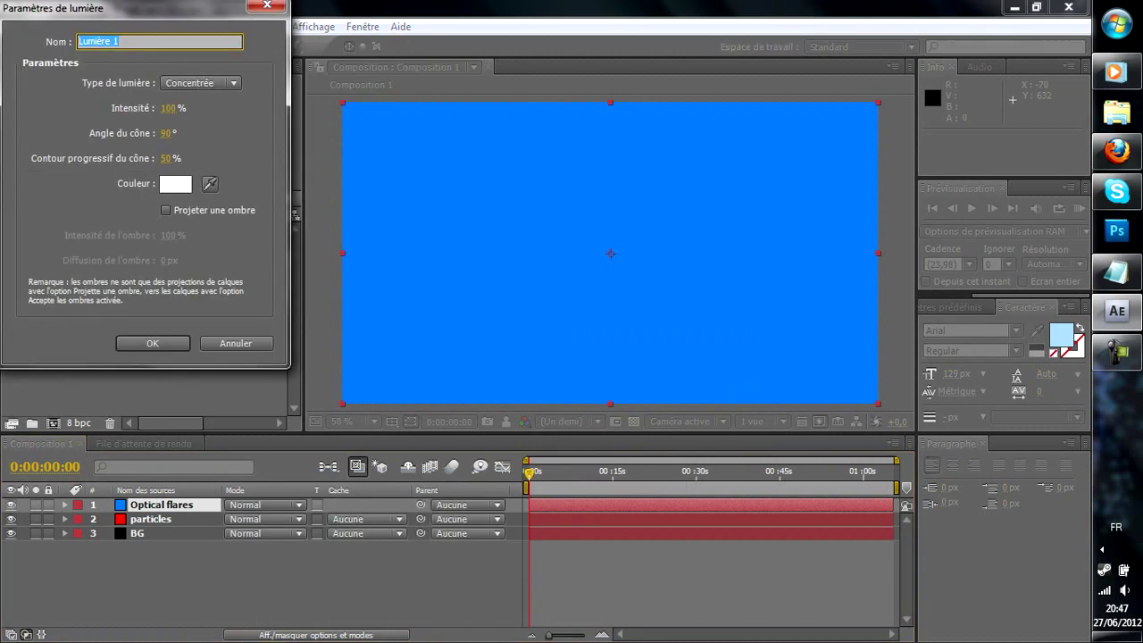
text(Emitter)
key(Return)
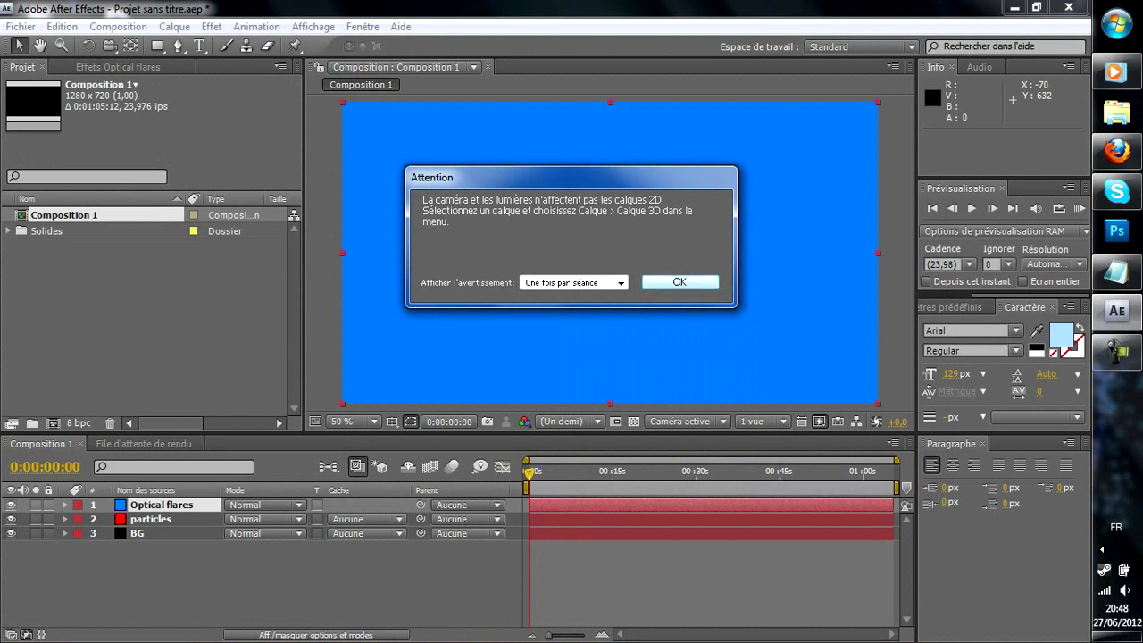
key(Return)
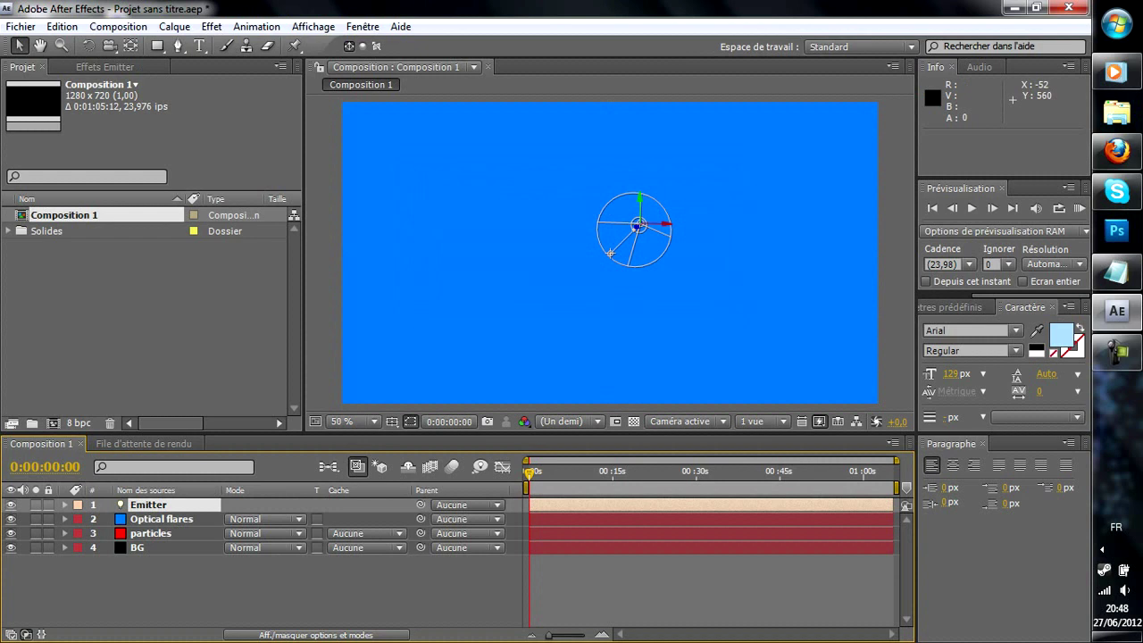
Step: Hide the Optical flares layer
click(11, 519)
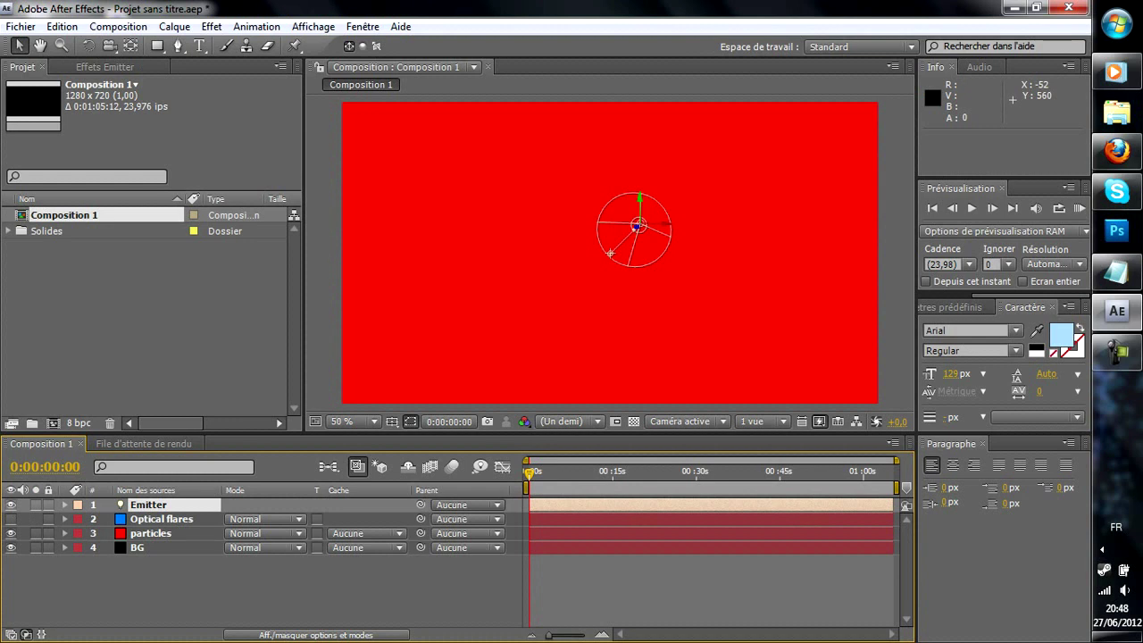
key(F4)
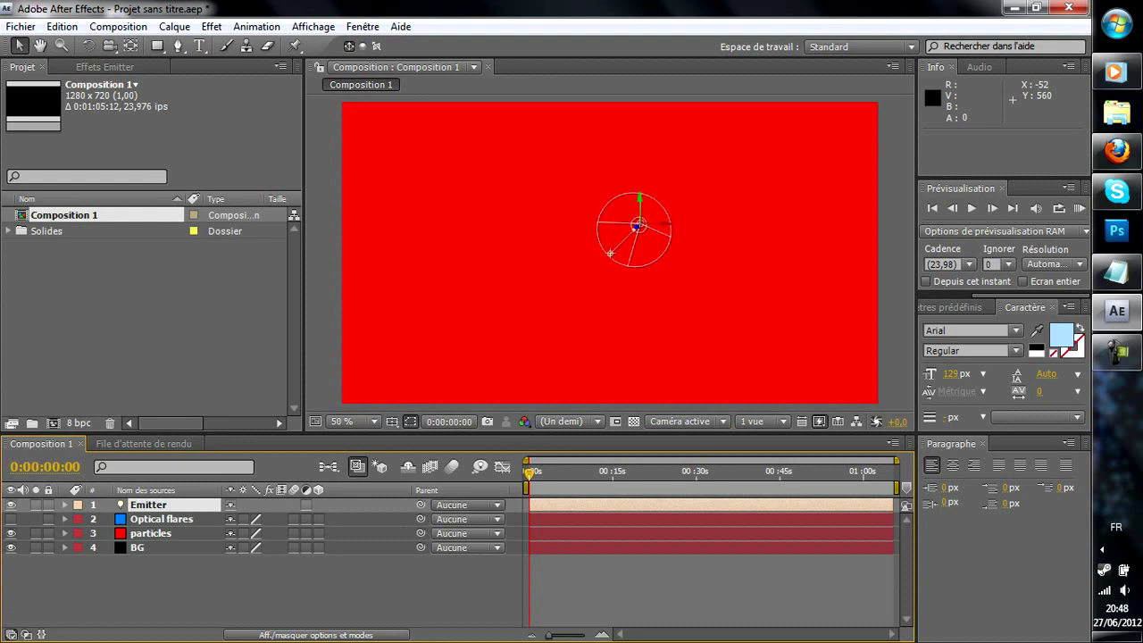
key(F4)
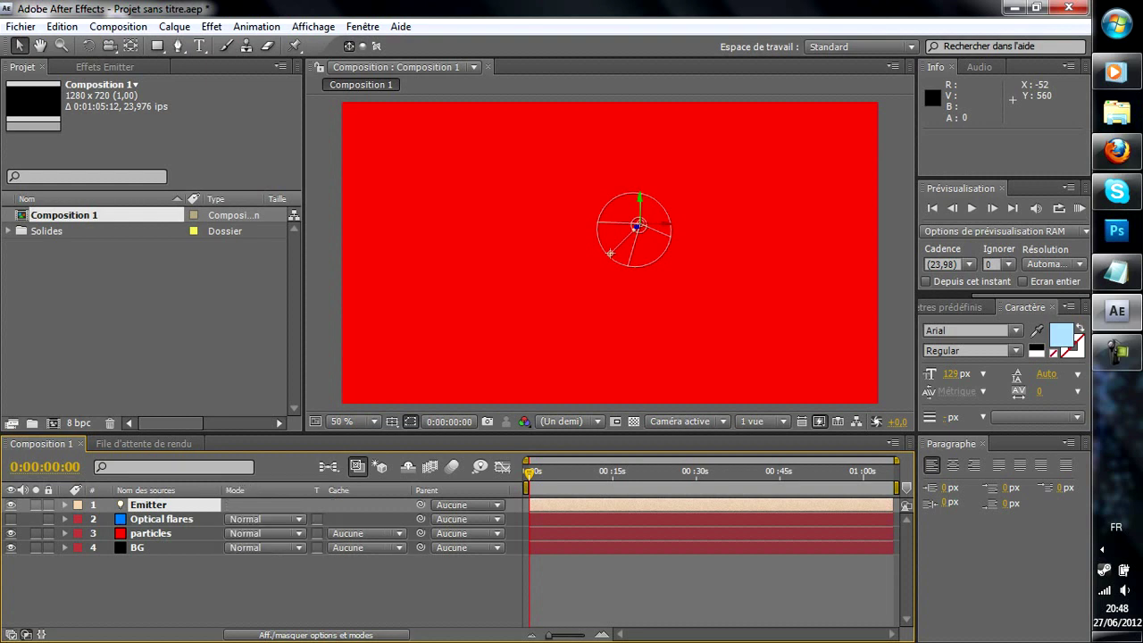
Step: Apply the Trapcode Particular effect to the particles layer
click(150, 533)
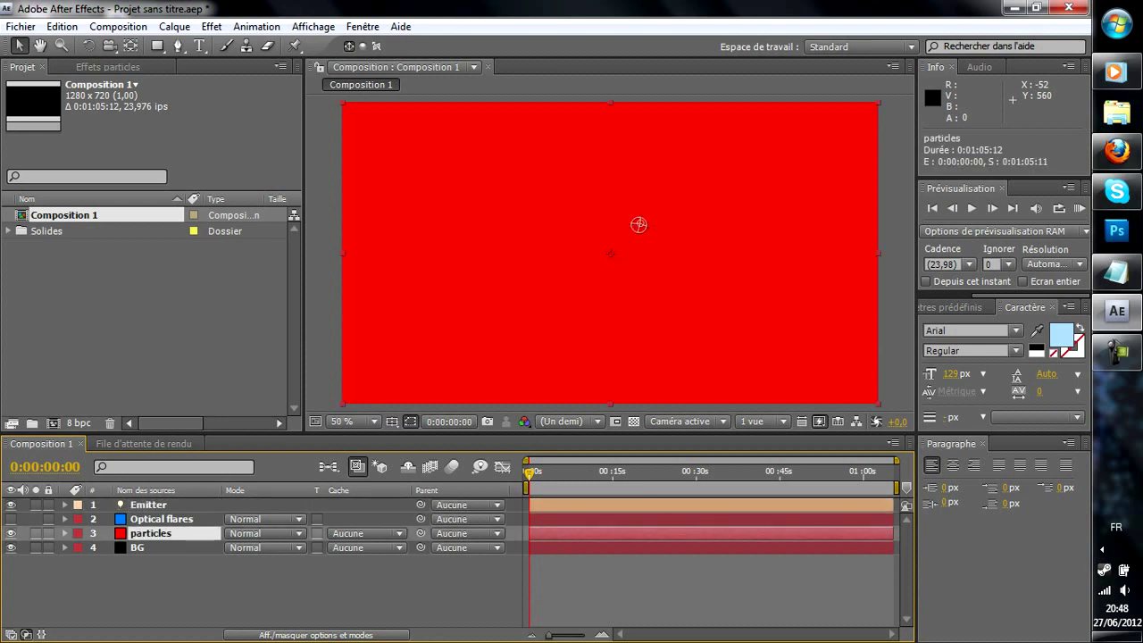
click(250, 26)
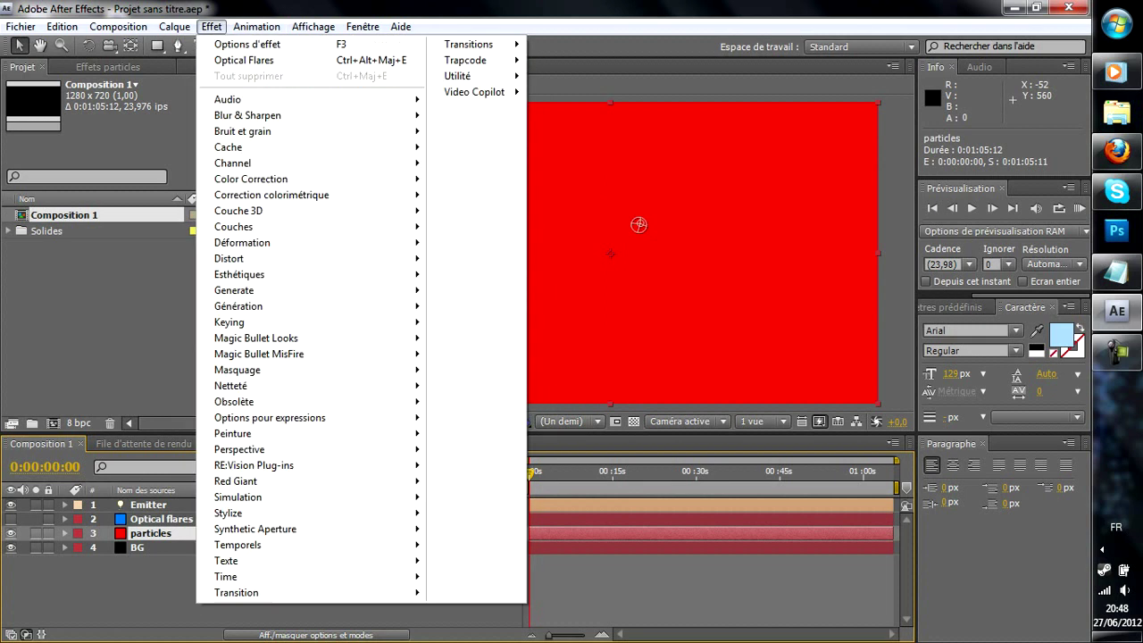
mouse_move(473, 60)
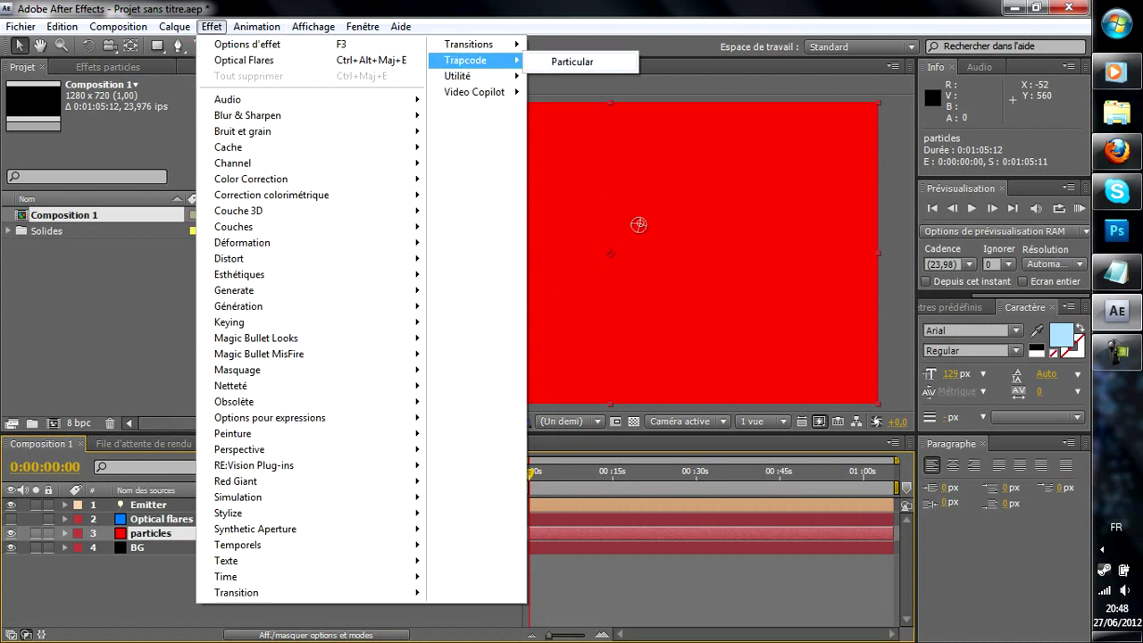
click(571, 62)
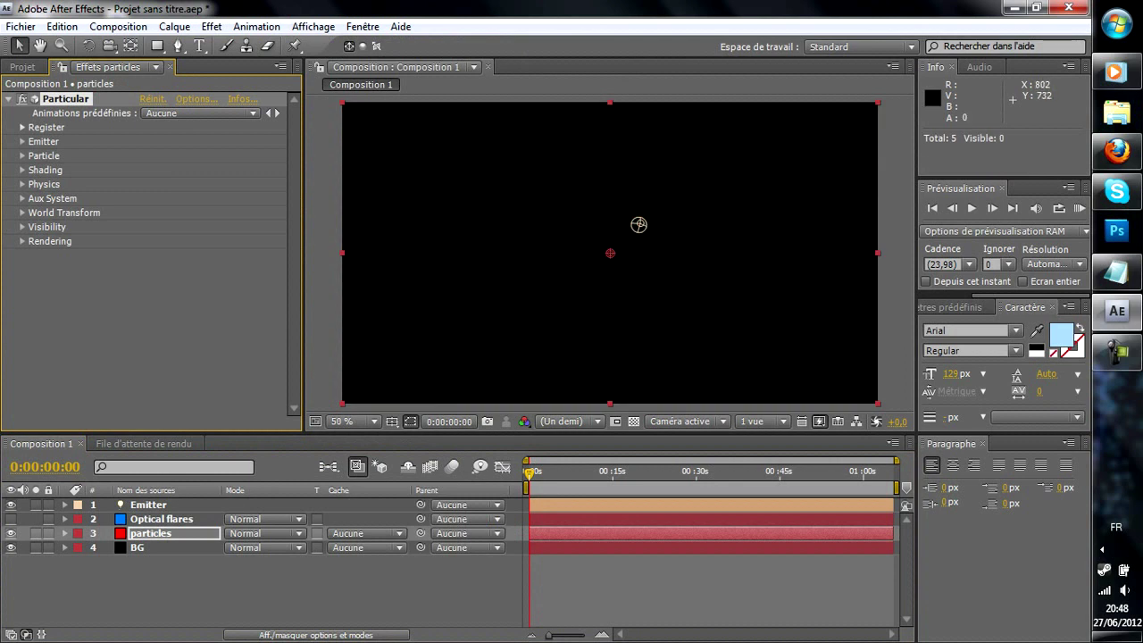
Step: Expand Particular's Emitter settings and set Velocity from Motion to 0
click(10, 519)
scroll(147, 250, down, 3)
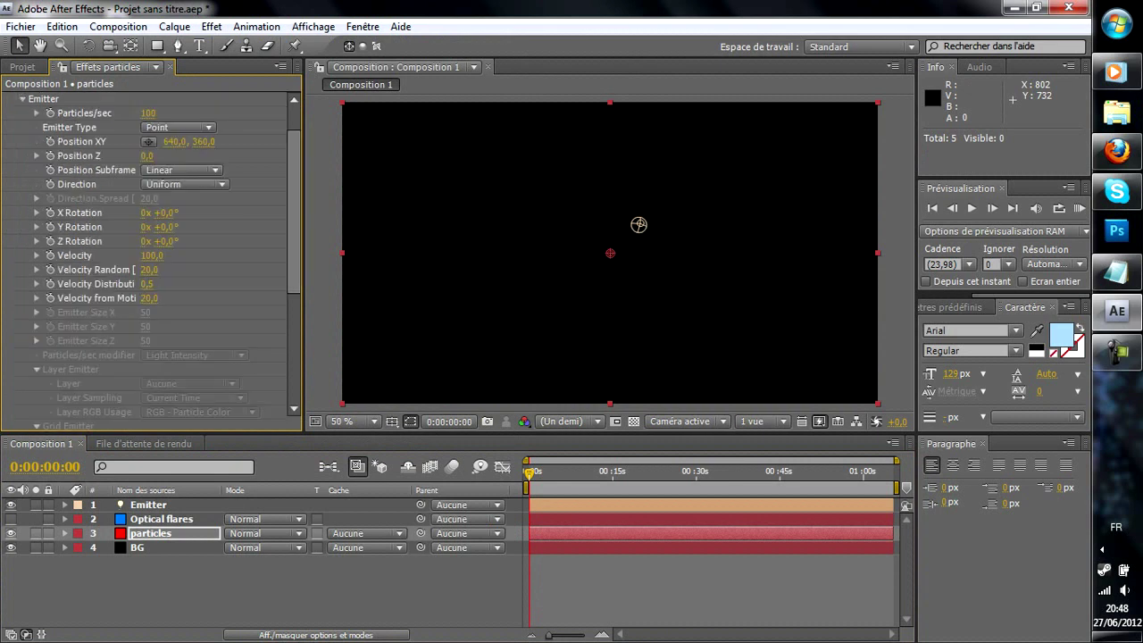
scroll(148, 250, up, 2)
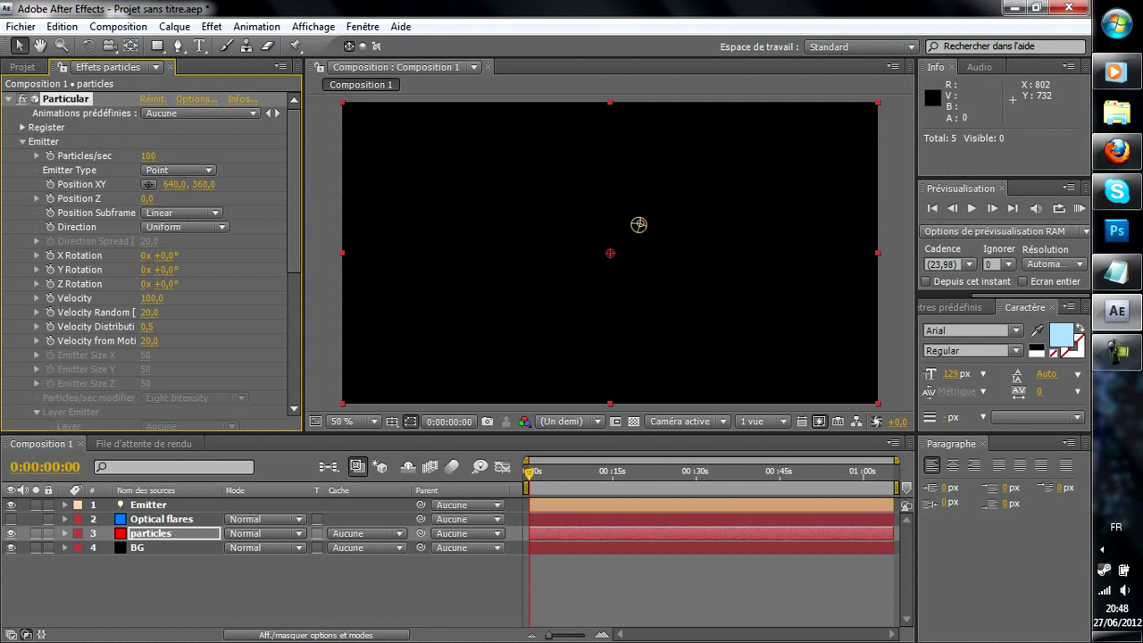
click(149, 341)
text(0)
key(Return)
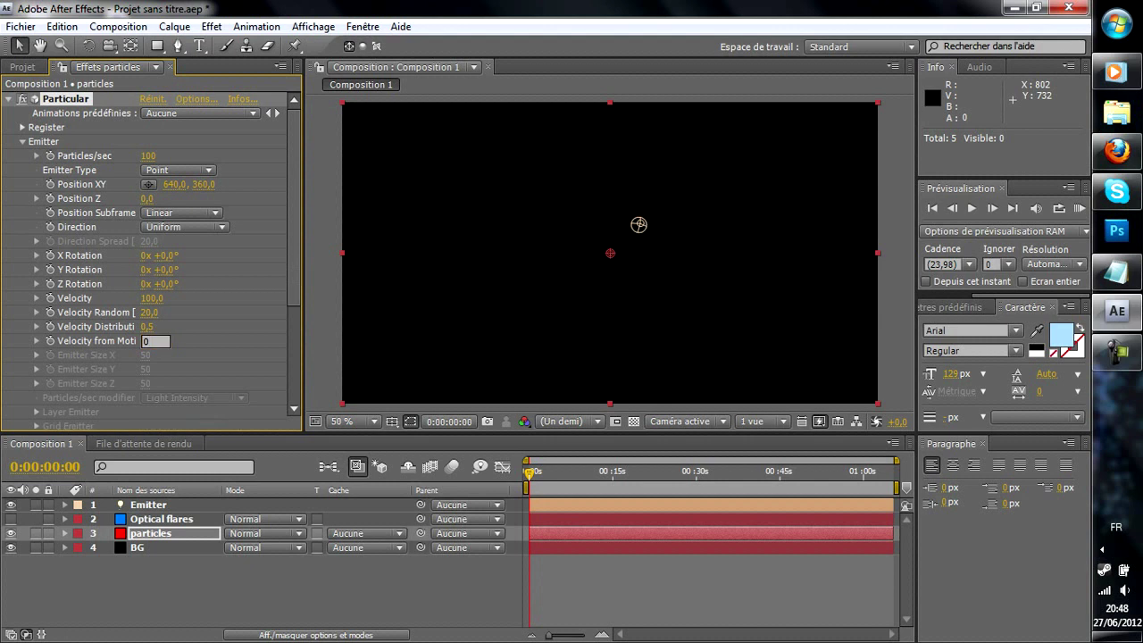
Step: Set the emitter's Velocity Distribution, Velocity Random and Velocity to 0
click(148, 327)
text(0)
click(149, 313)
text(0)
key(Return)
click(149, 299)
text(0)
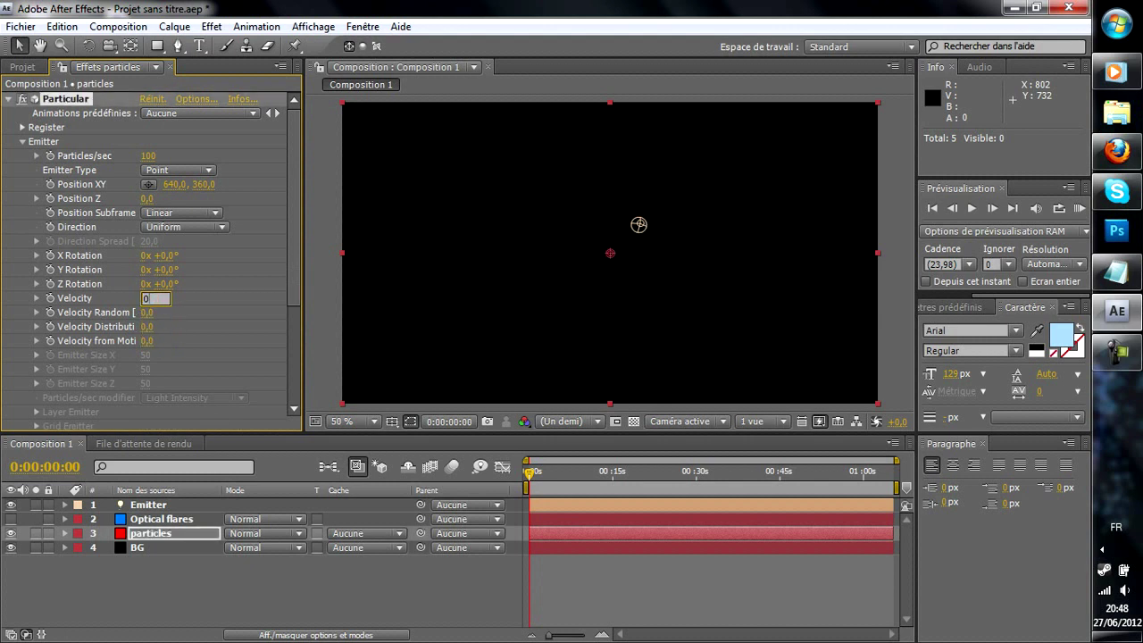
Step: Change Particular's Emitter Type to Light(s)
click(179, 169)
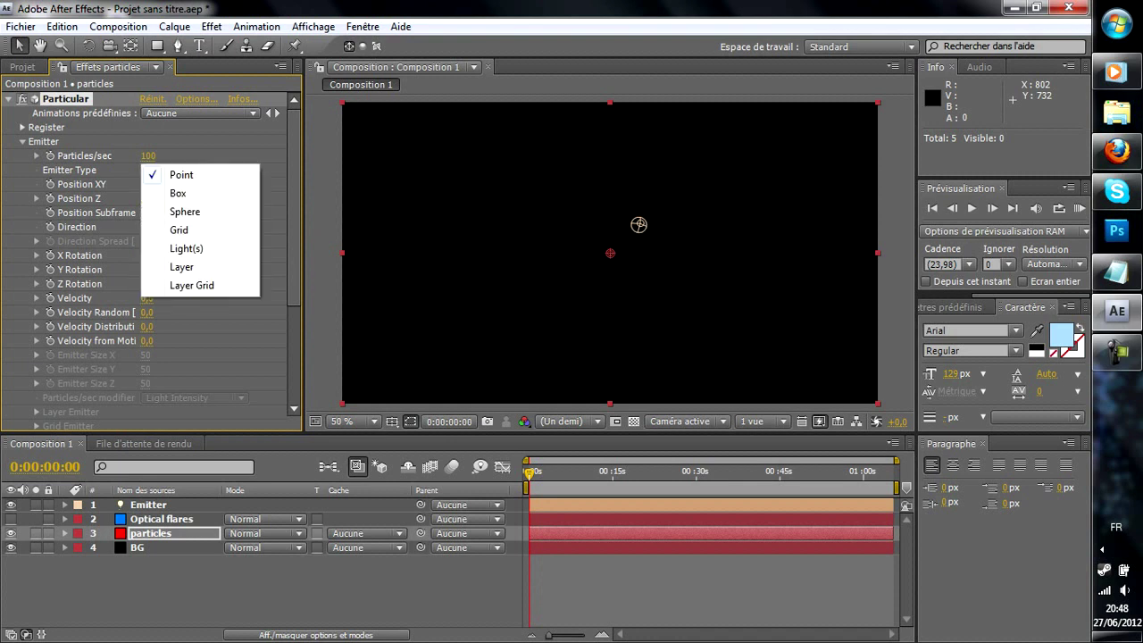
click(186, 249)
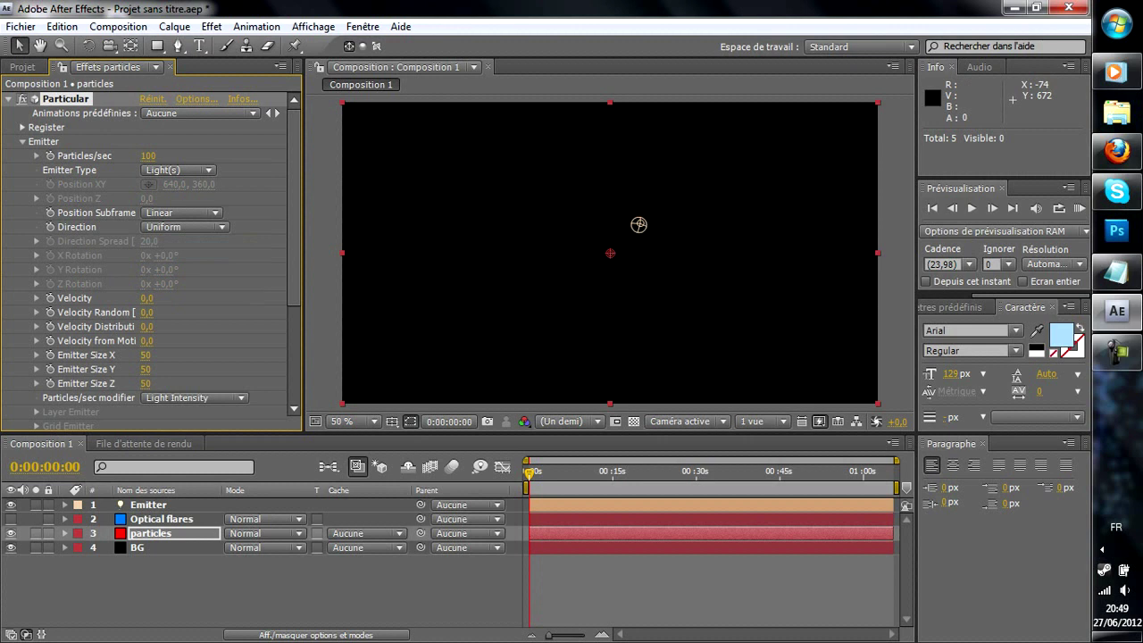
drag(294, 250, 294, 344)
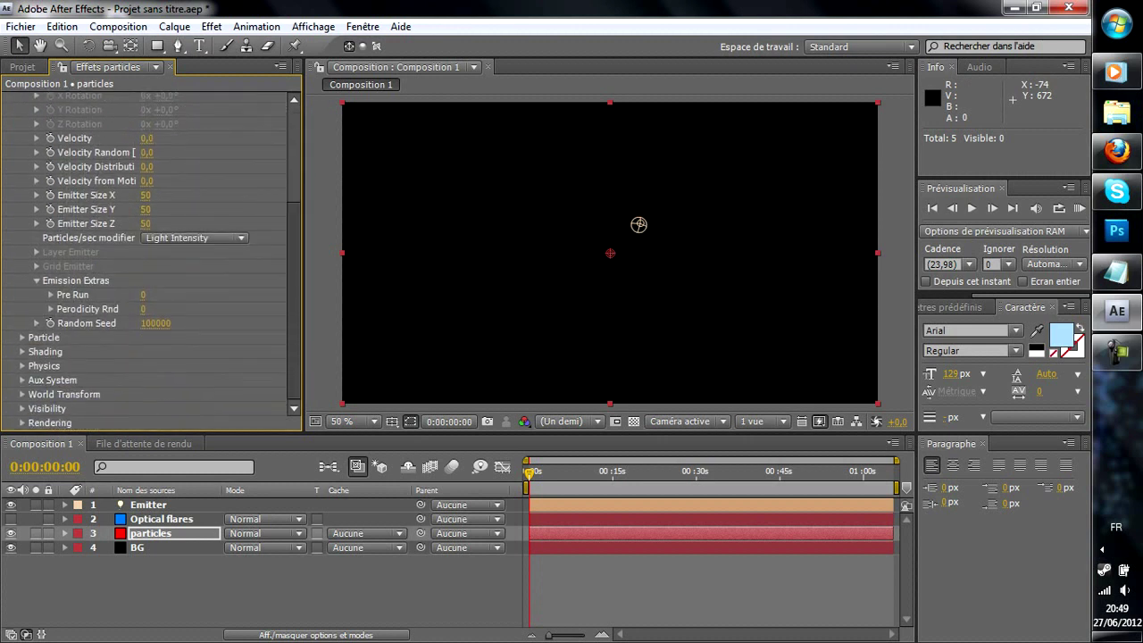
Step: Expand Particular's Particle settings and set the particle Size to 3
click(22, 338)
scroll(151, 268, down, 5)
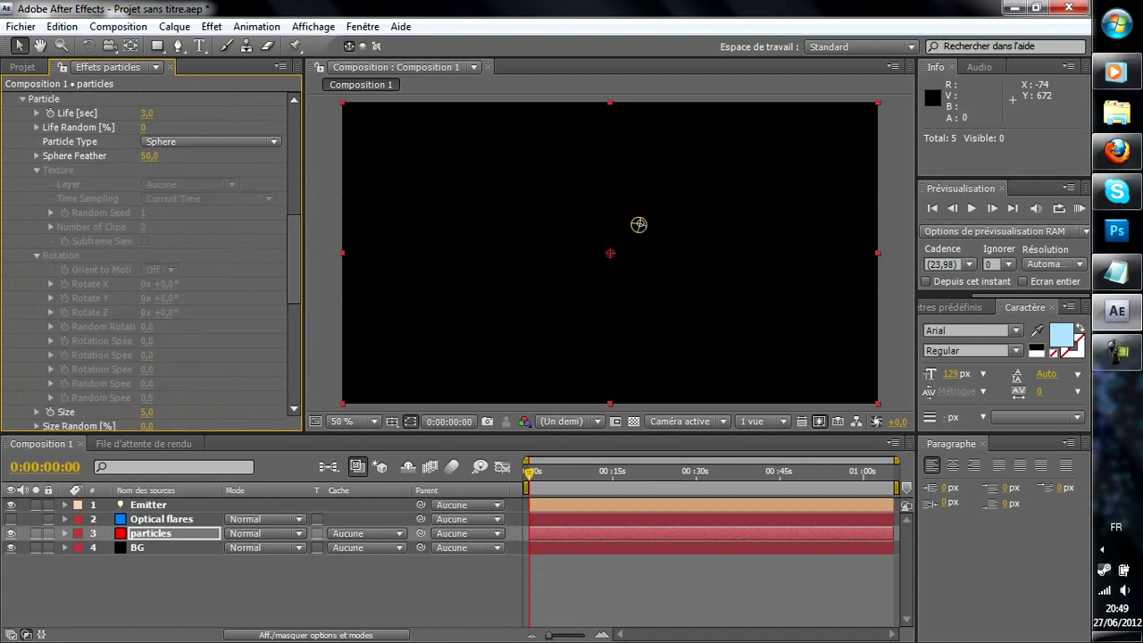
click(148, 412)
text(3)
key(Return)
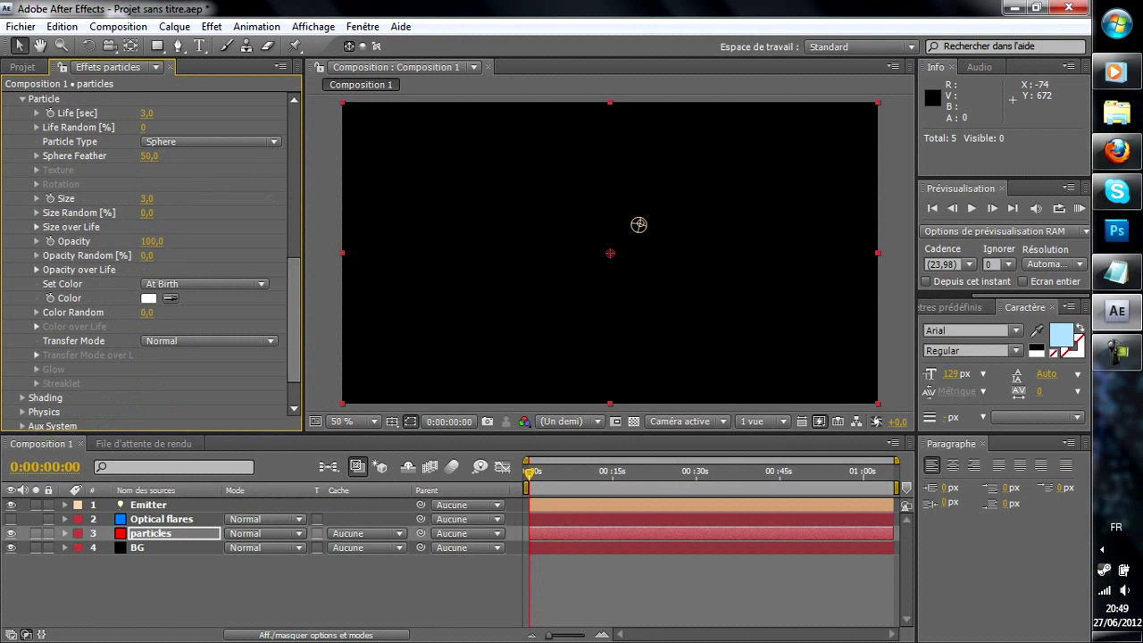
scroll(152, 259, down, 1)
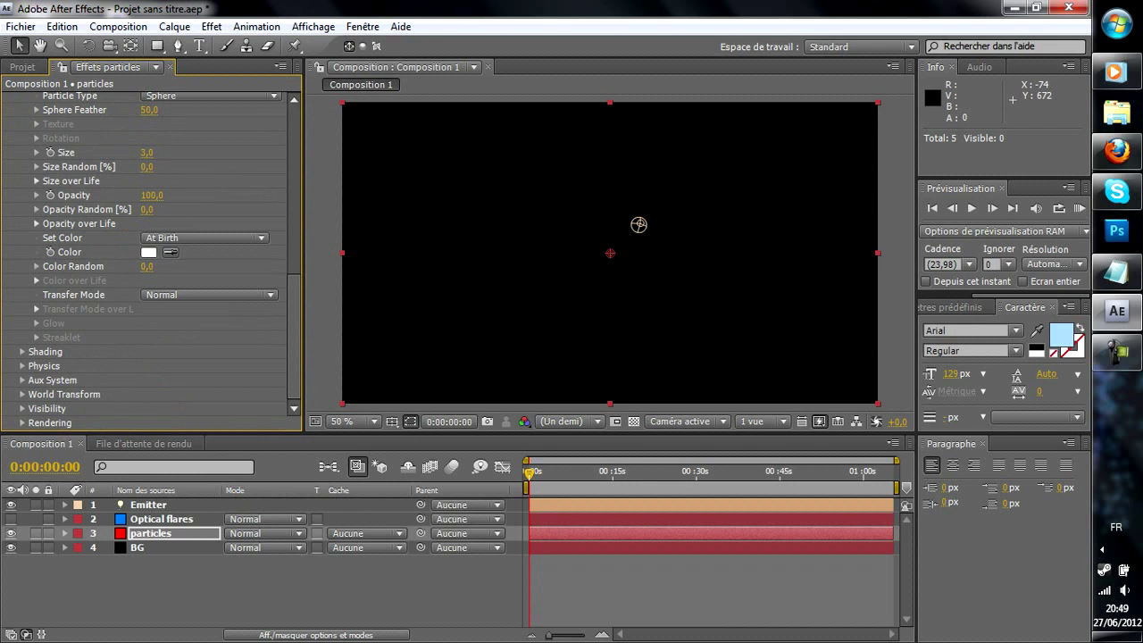
key(Return)
mouse_move(625, 533)
mouse_down()
mouse_move(600, 533)
mouse_move(669, 533)
mouse_move(635, 533)
mouse_up()
drag(532, 533, 536, 533)
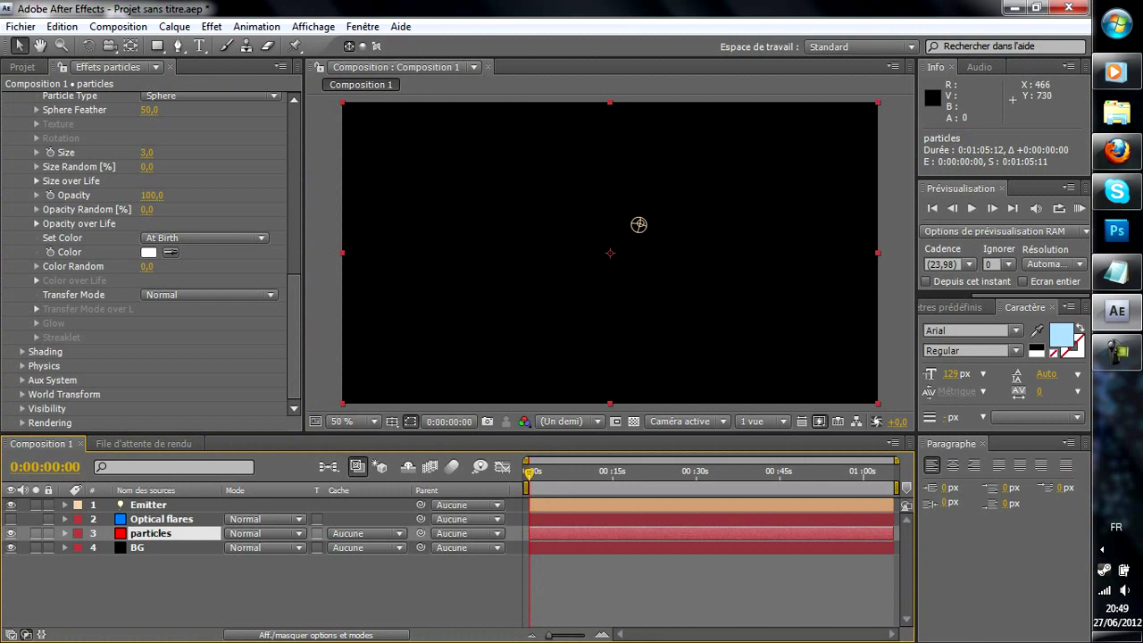
Step: Animate the Emitter light's Position from beyond the frame's upper-right corner at 0:00:00:00 to beyond its lower-left corner at 0:00:06:18
click(149, 505)
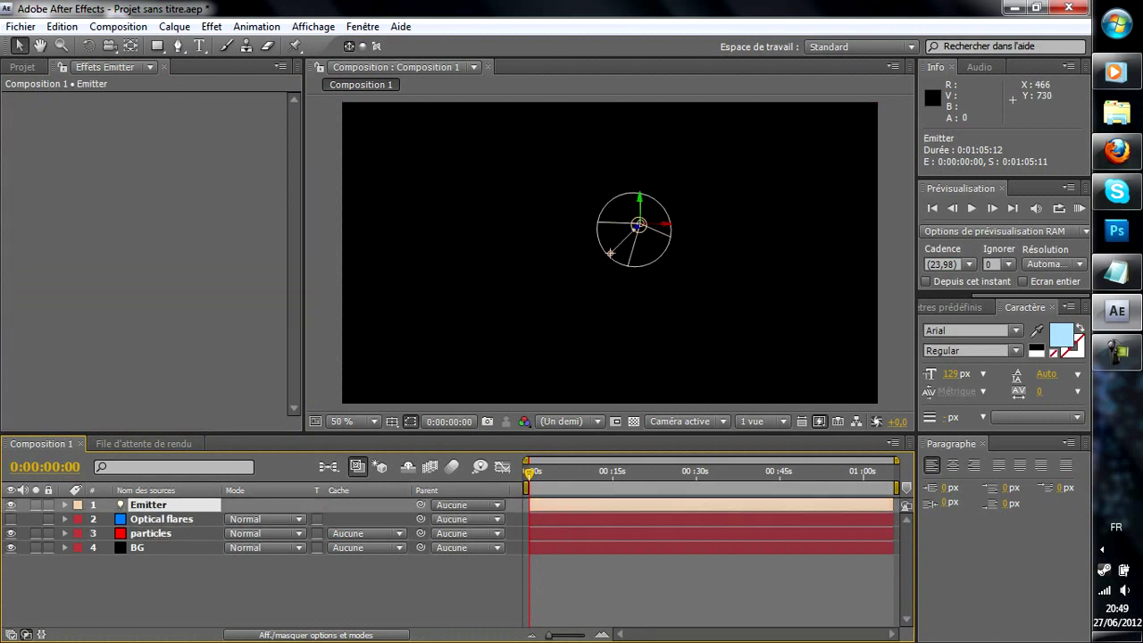
key(p)
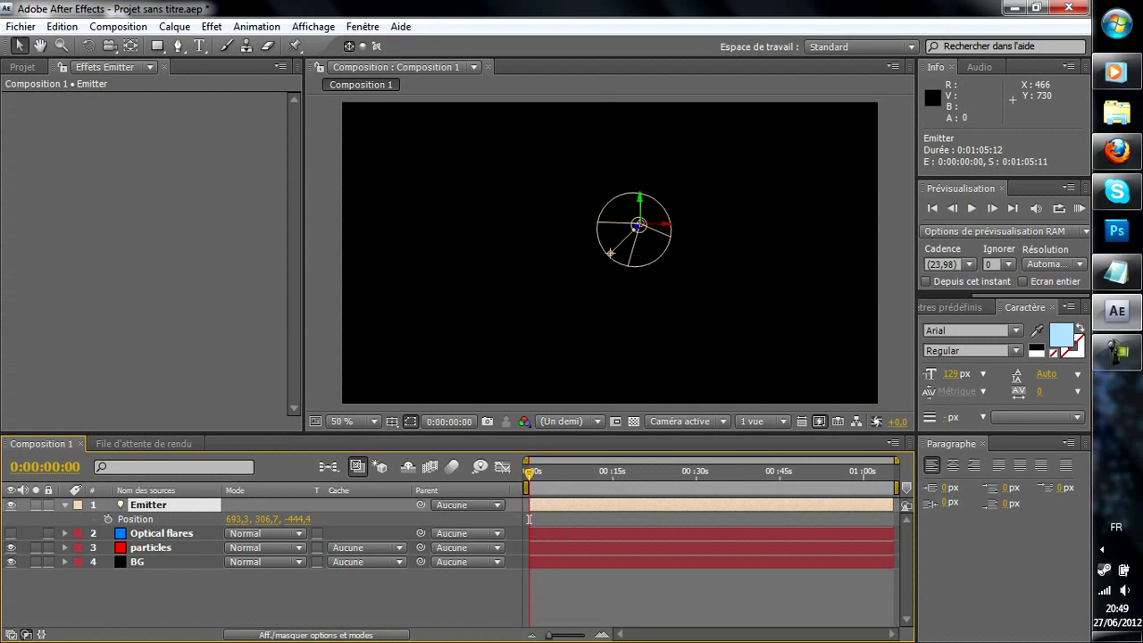
click(108, 518)
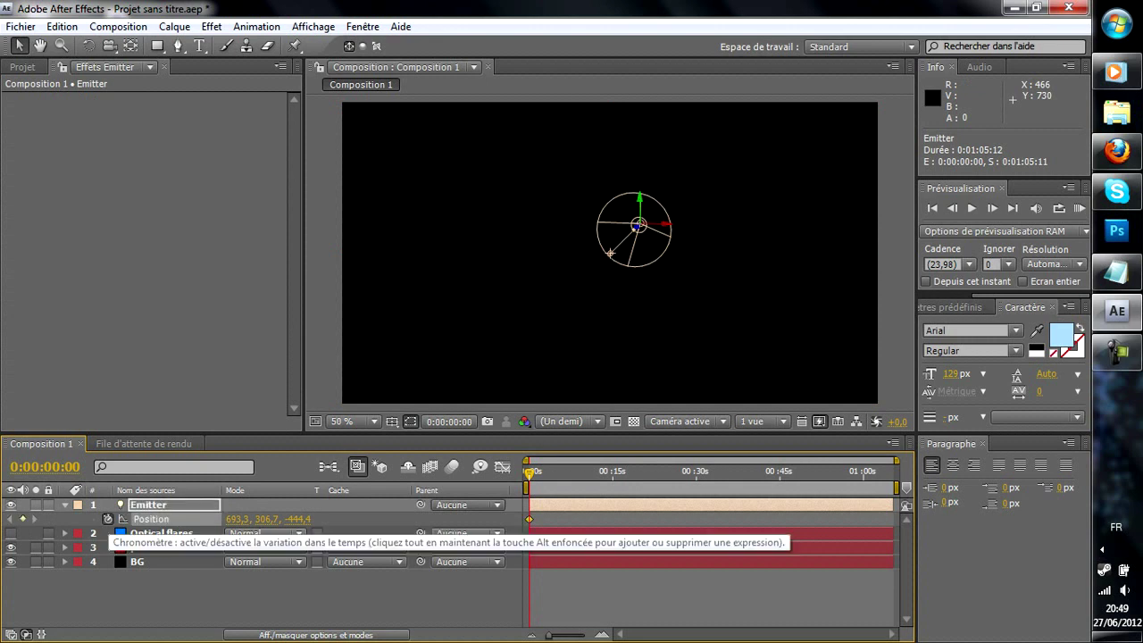
click(108, 518)
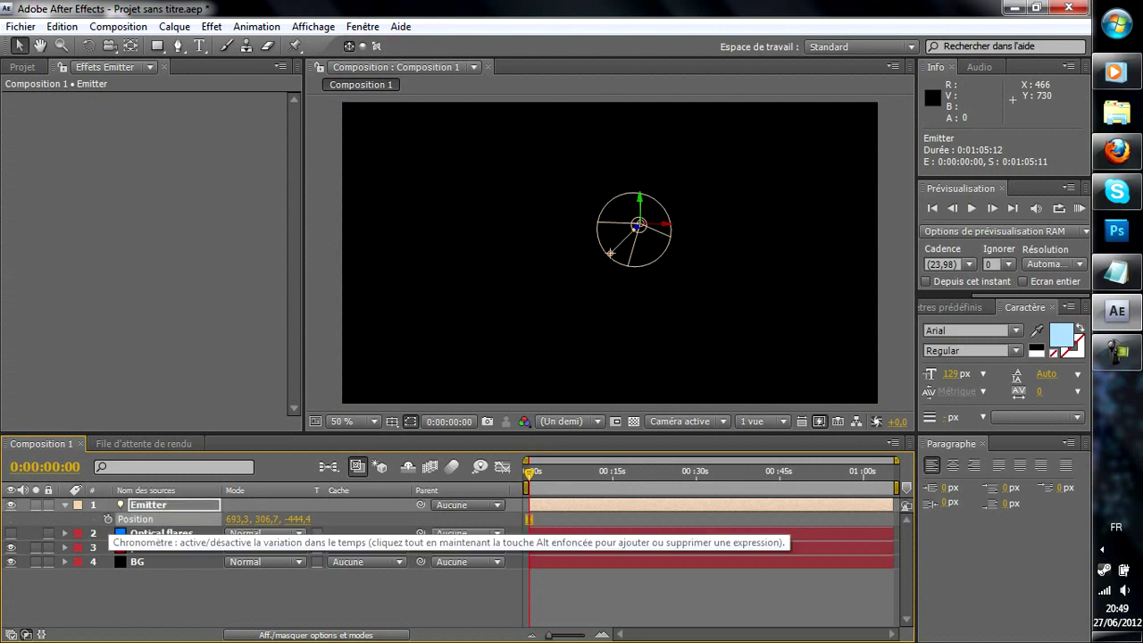
key(comma)
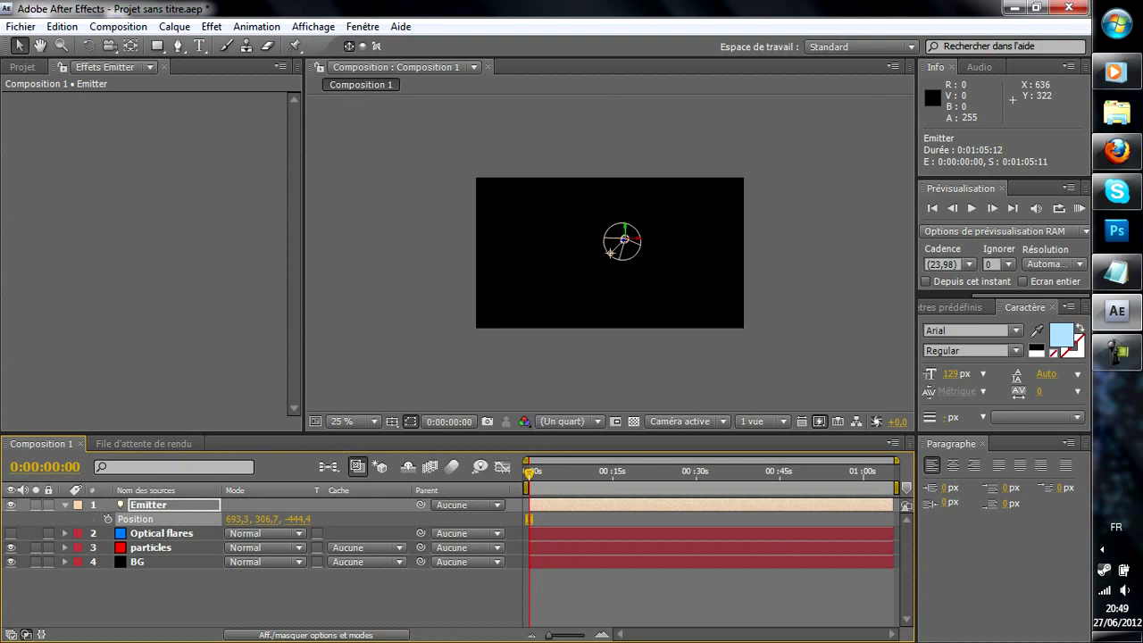
drag(681, 240, 782, 146)
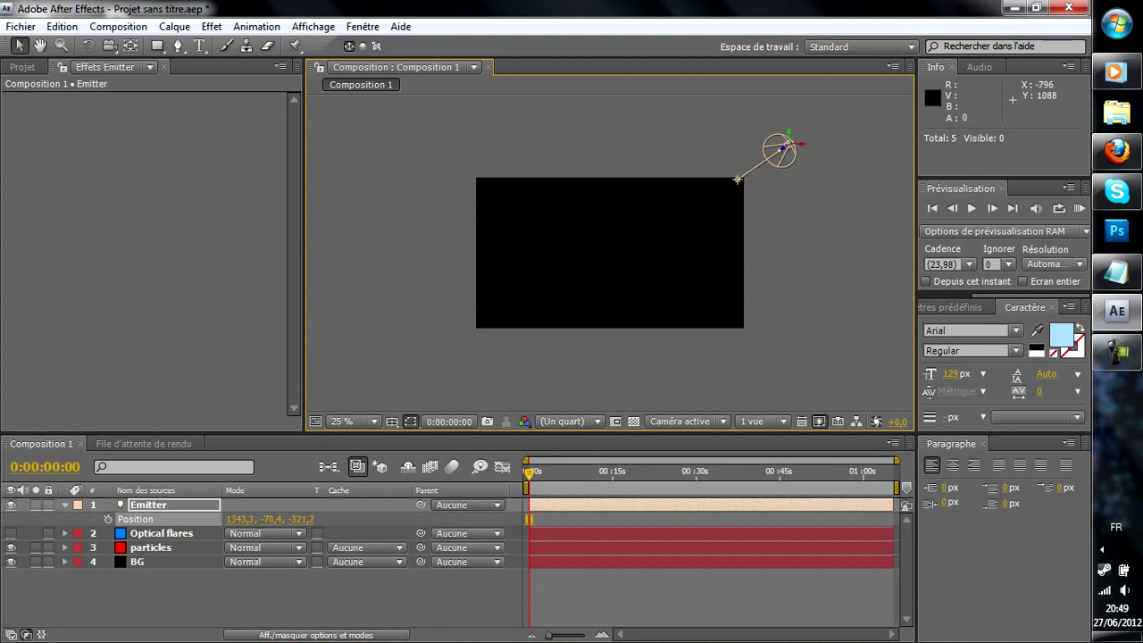
click(108, 519)
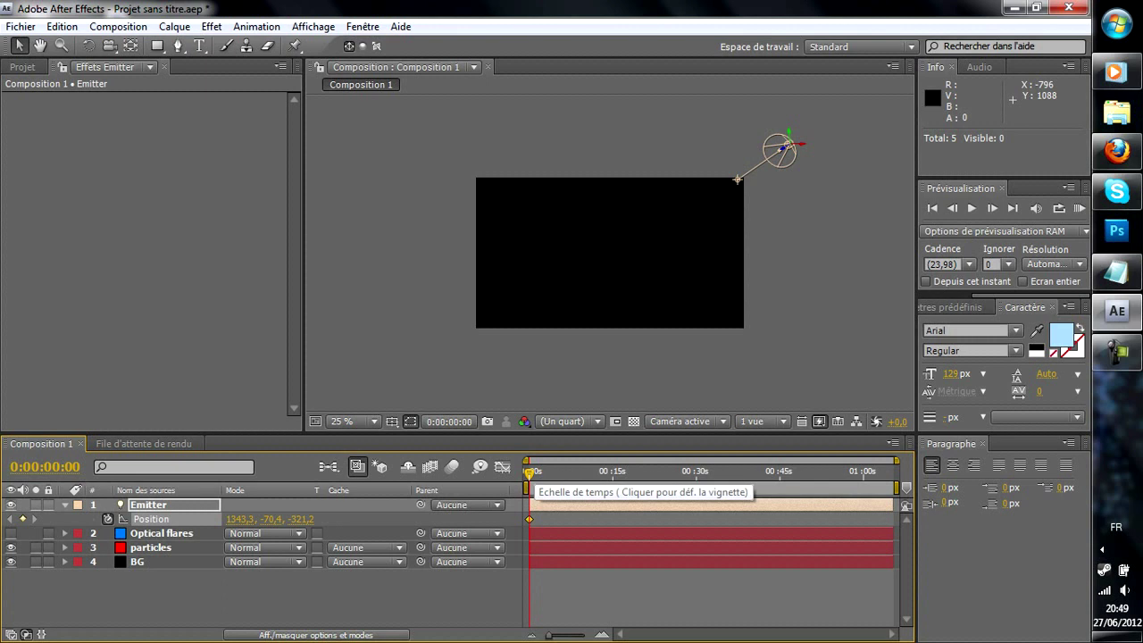
drag(529, 471, 566, 471)
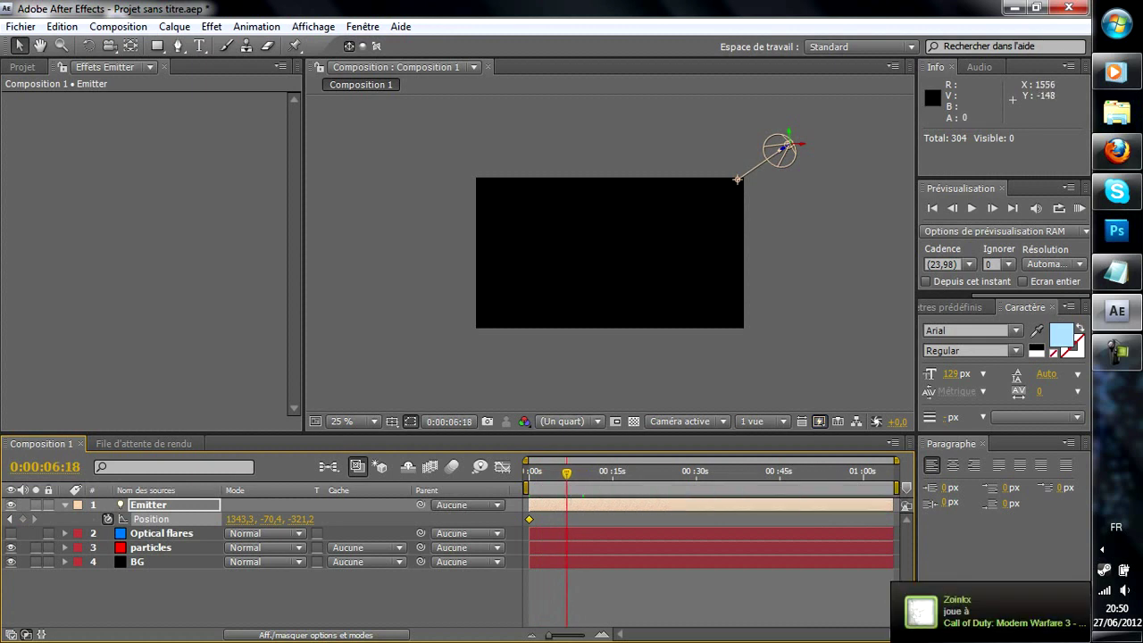
drag(780, 148, 458, 337)
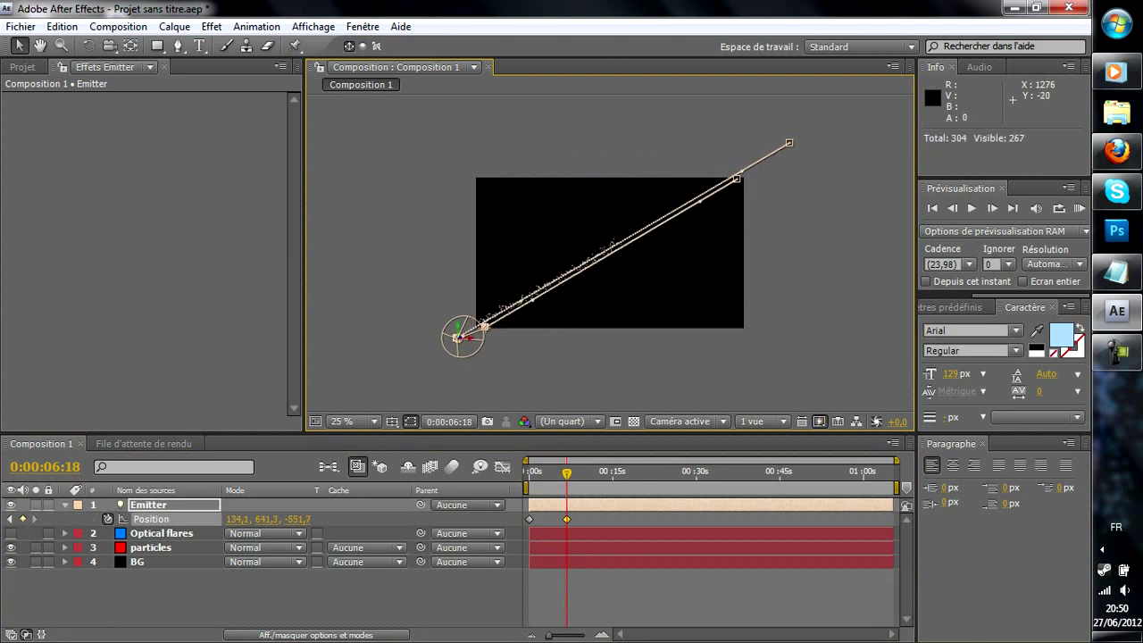
Step: Bend the Emitter's motion path into a downward curve, raising its starting point above the frame's upper-right corner
drag(742, 172, 763, 332)
drag(789, 143, 759, 114)
drag(737, 179, 758, 114)
click(728, 157)
drag(718, 155, 736, 288)
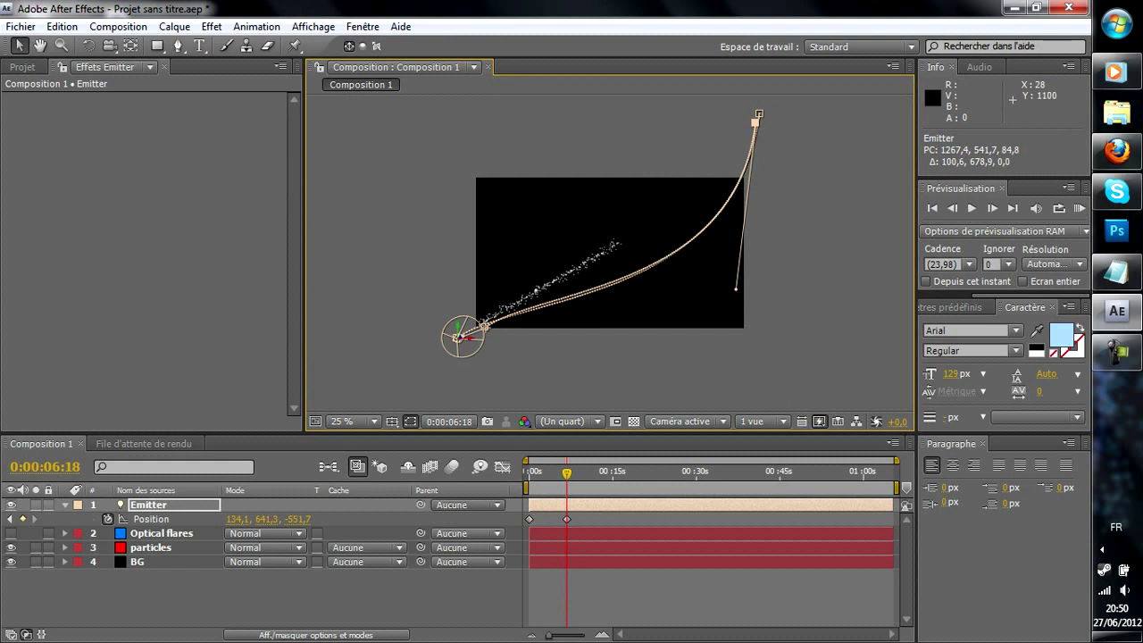
Step: Preview the particle trail along the curved path and inspect it at 0:00:05:10 with 50 % magnification
key(space)
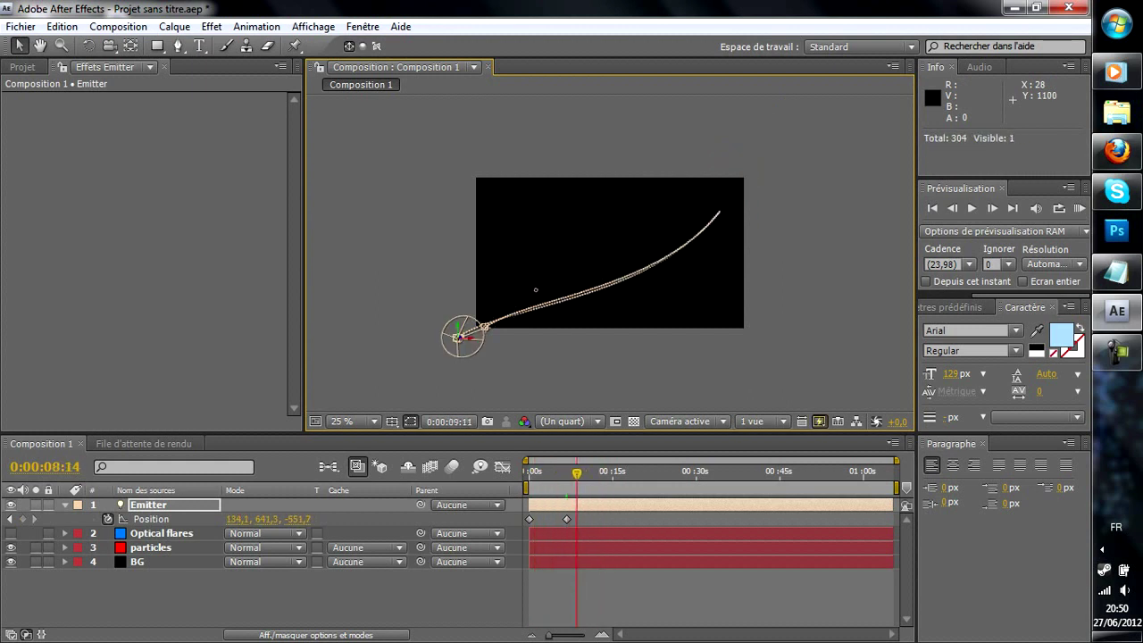
mouse_move(552, 473)
mouse_down()
mouse_move(569, 474)
mouse_move(559, 473)
mouse_up()
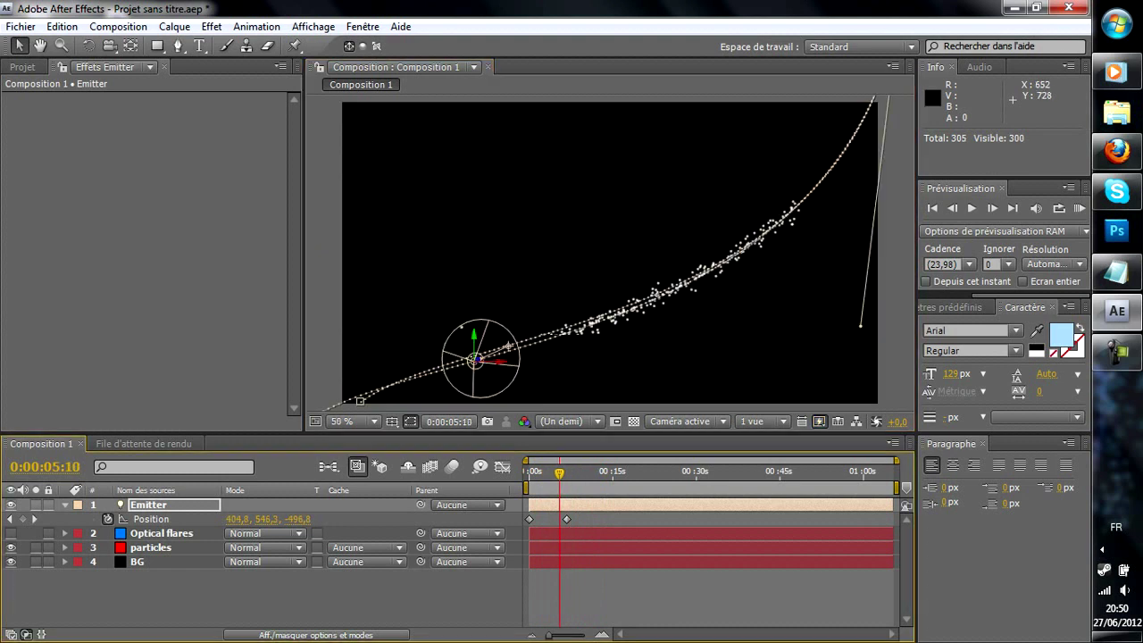
key(period)
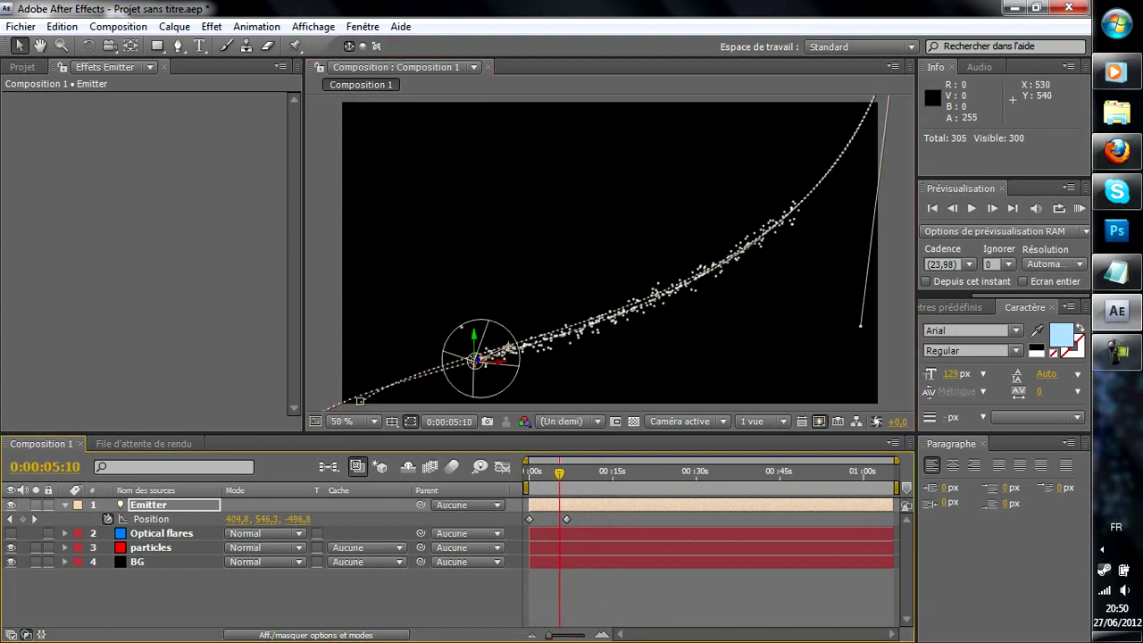
Step: Set Particular's Emitter Size X, Y and Z to 0 on the particles layer
click(150, 547)
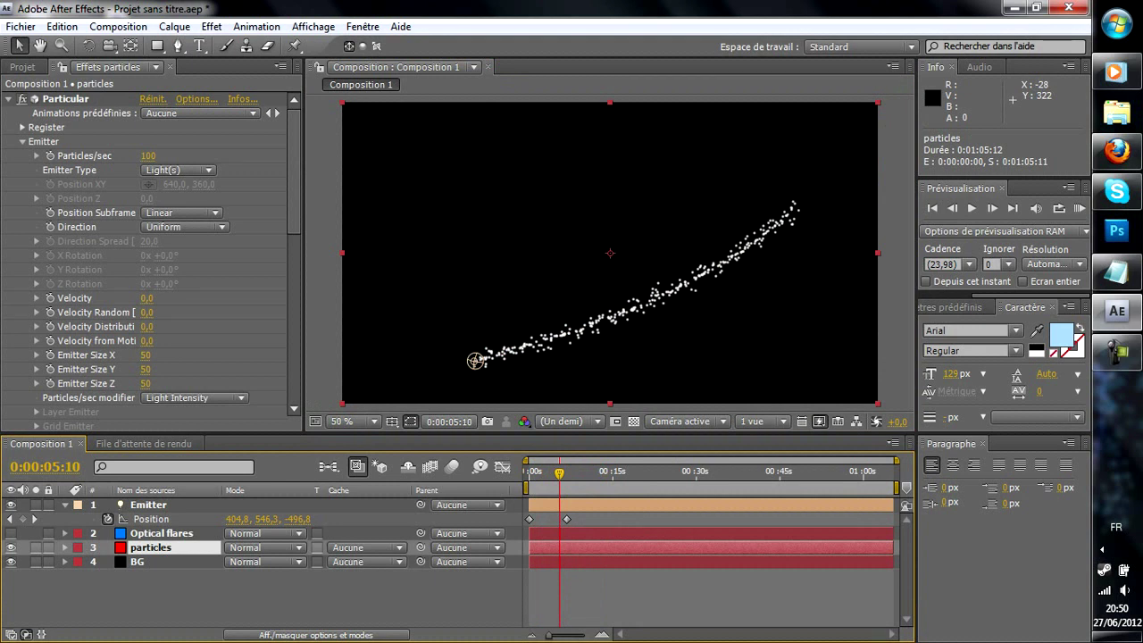
click(146, 383)
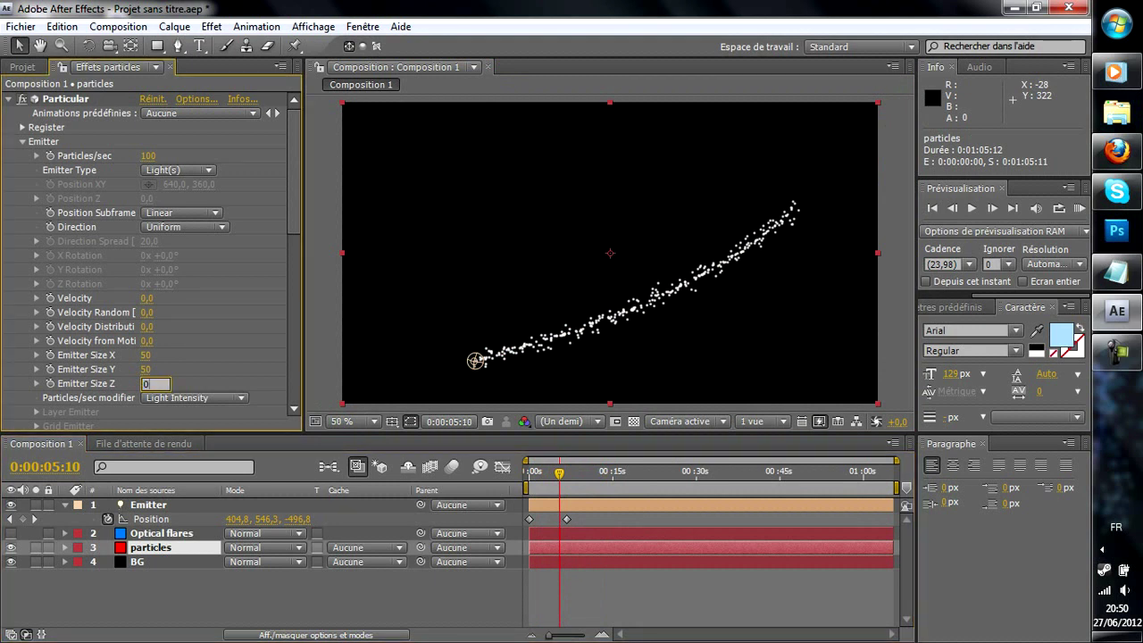
key(shift+Tab)
text(0)
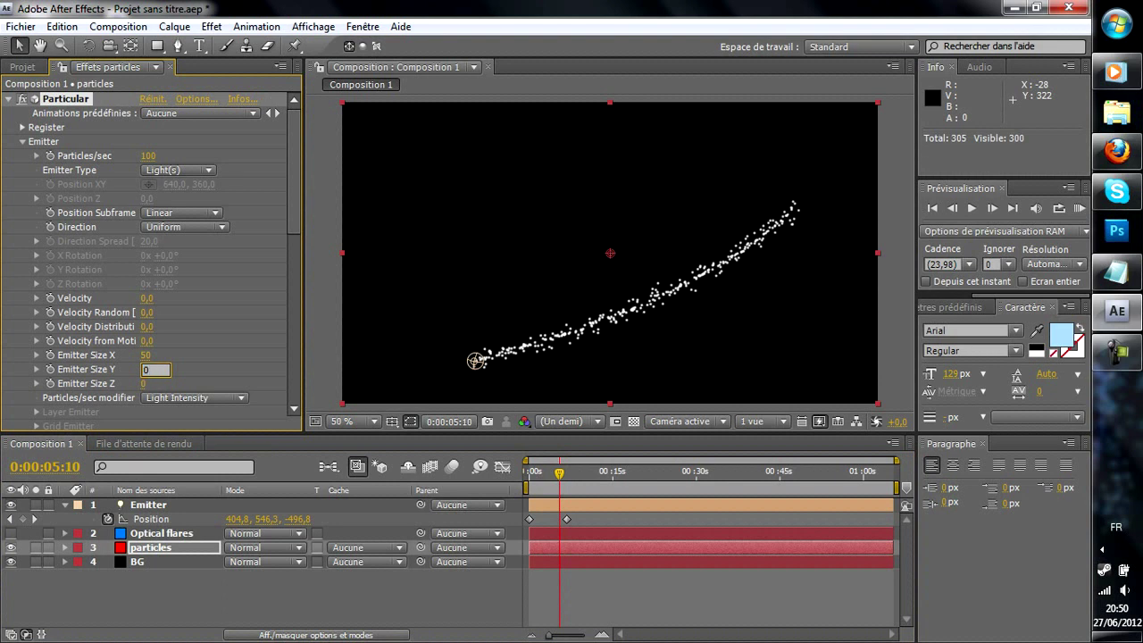
key(shift+Tab)
text(0)
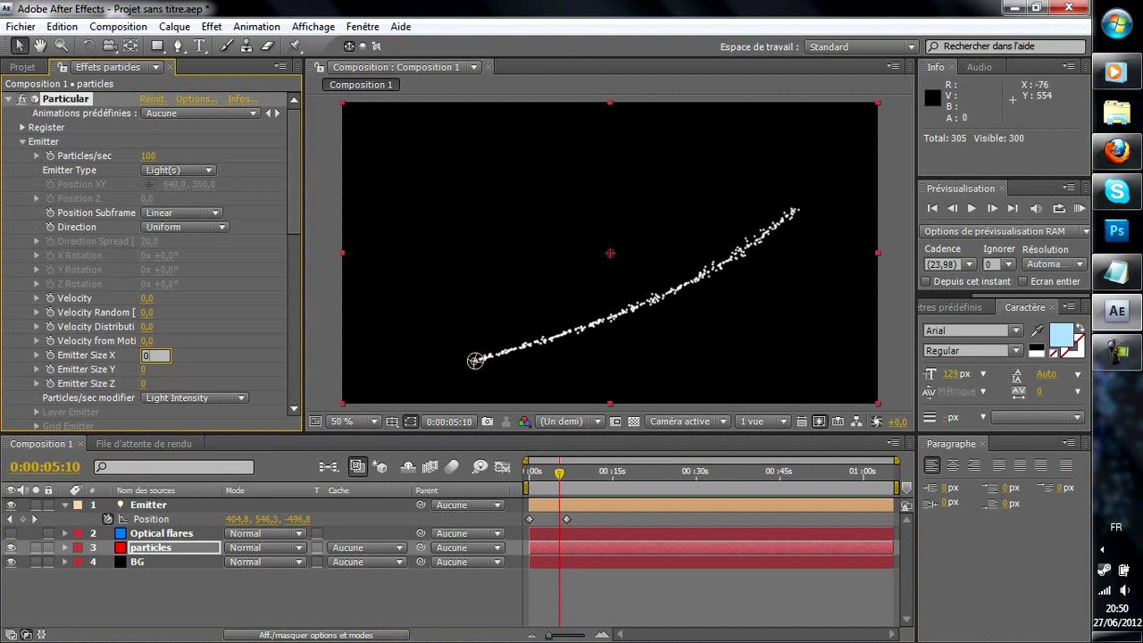
key(Return)
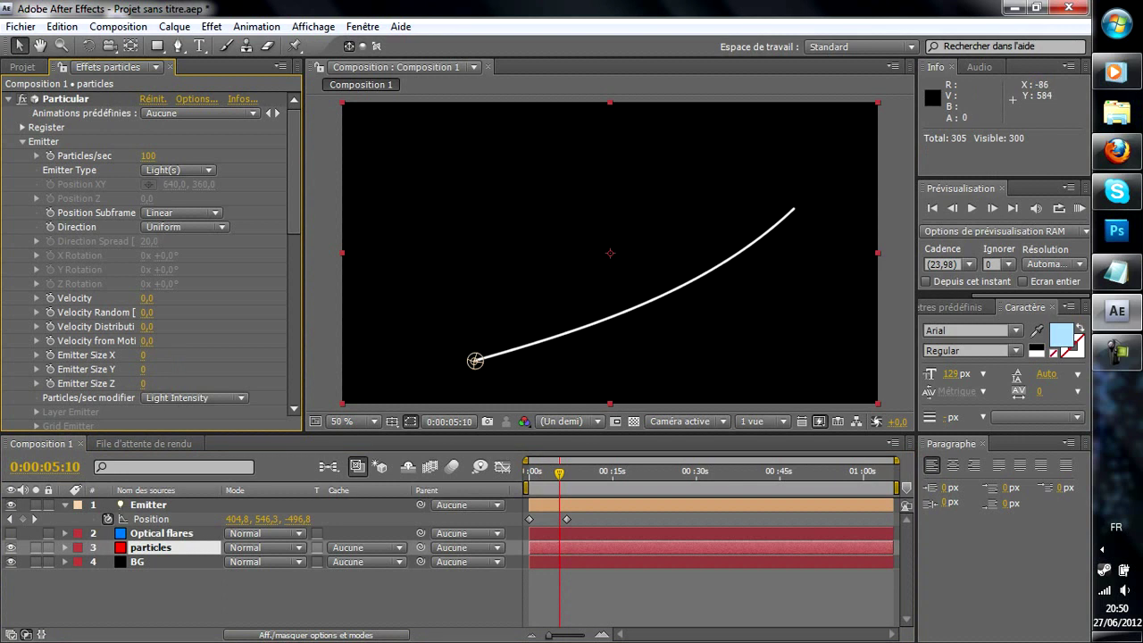
Step: Try the Glow Sphere (No DOF) Particle Type on the trail and restore Sphere
scroll(152, 259, down, 8)
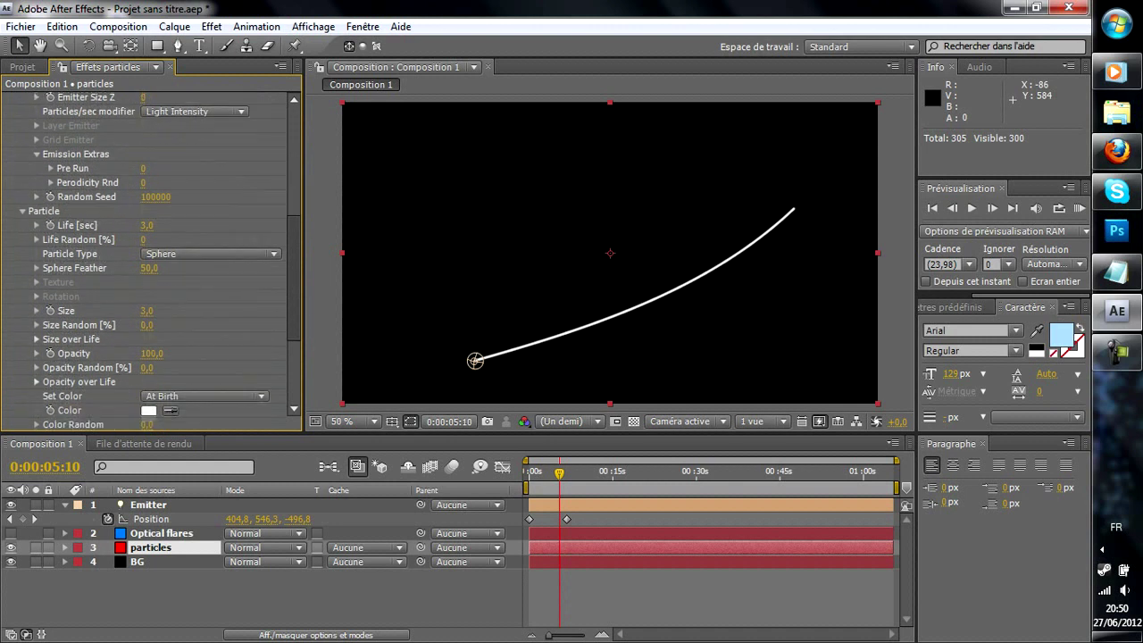
scroll(164, 259, up, 1)
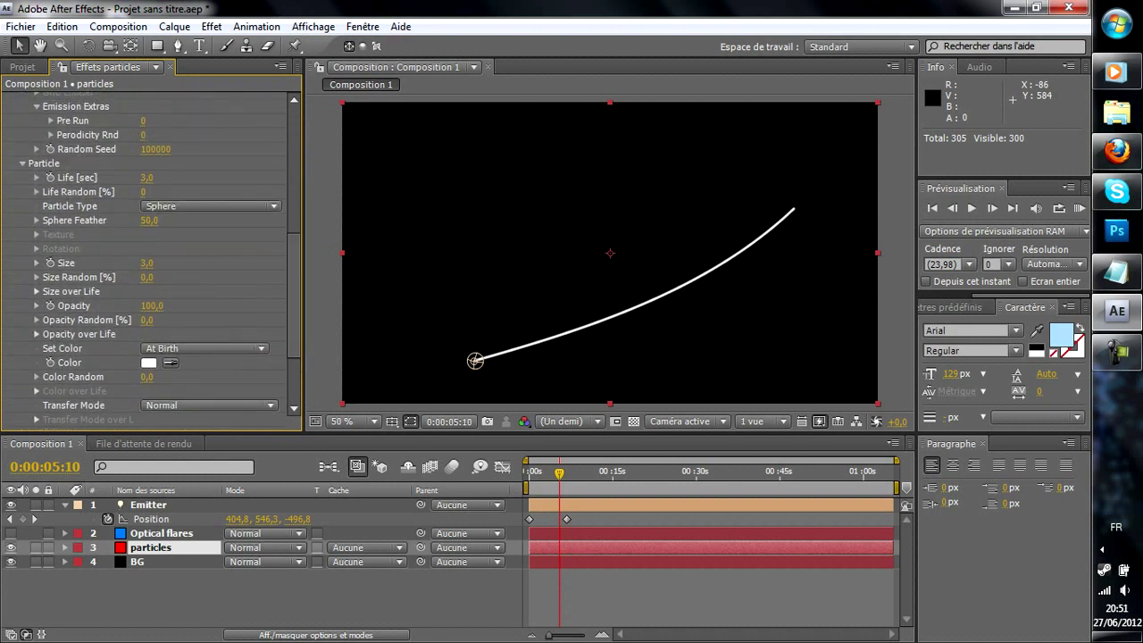
click(211, 205)
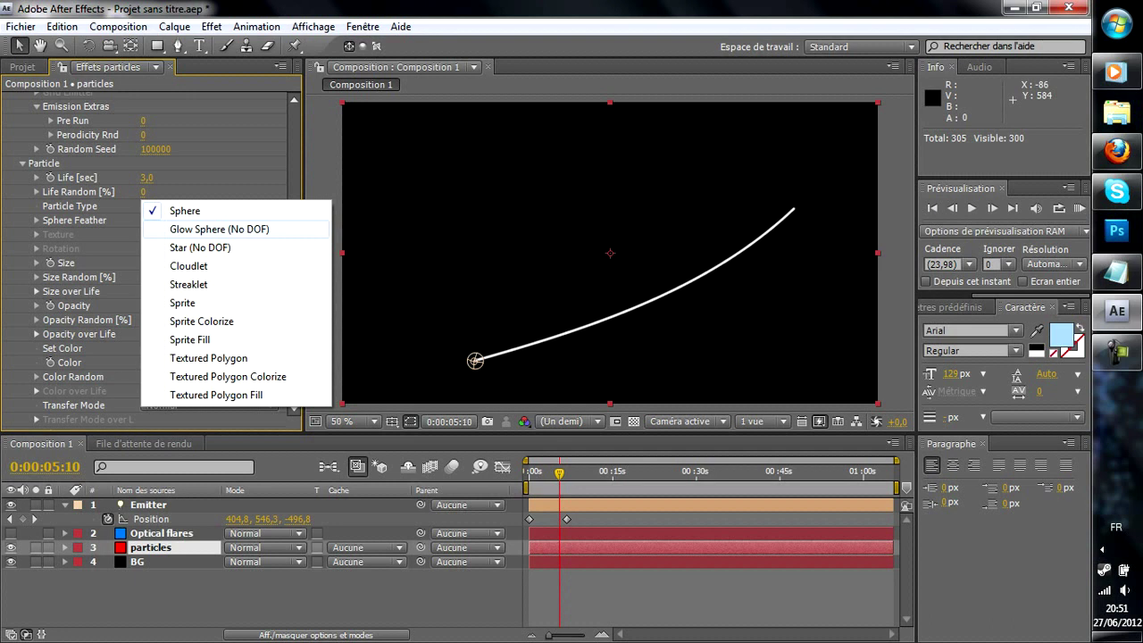
click(218, 228)
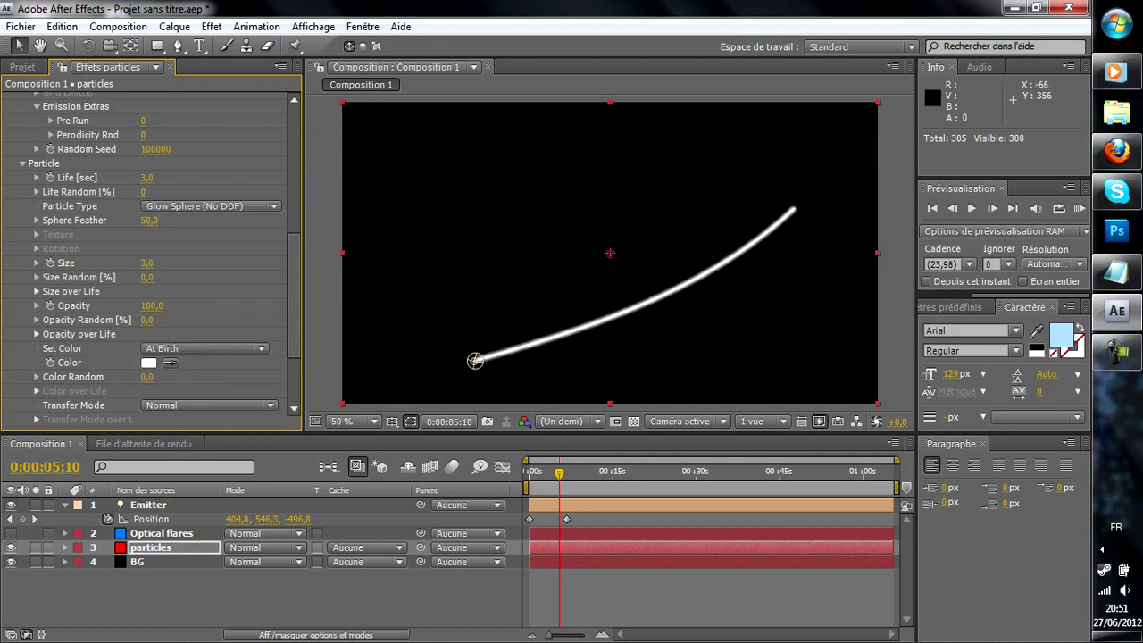
click(211, 205)
click(188, 186)
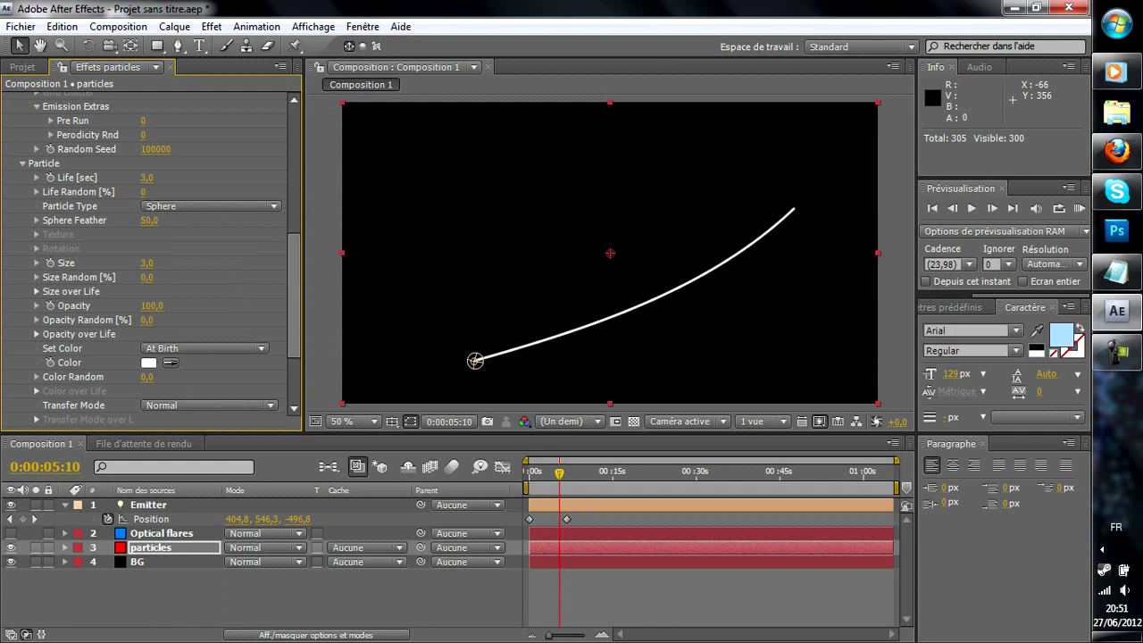
Step: Expand Particular's Physics settings and examine the Air, Turbulence Field and Spherical Field parameters
scroll(152, 258, down, 4)
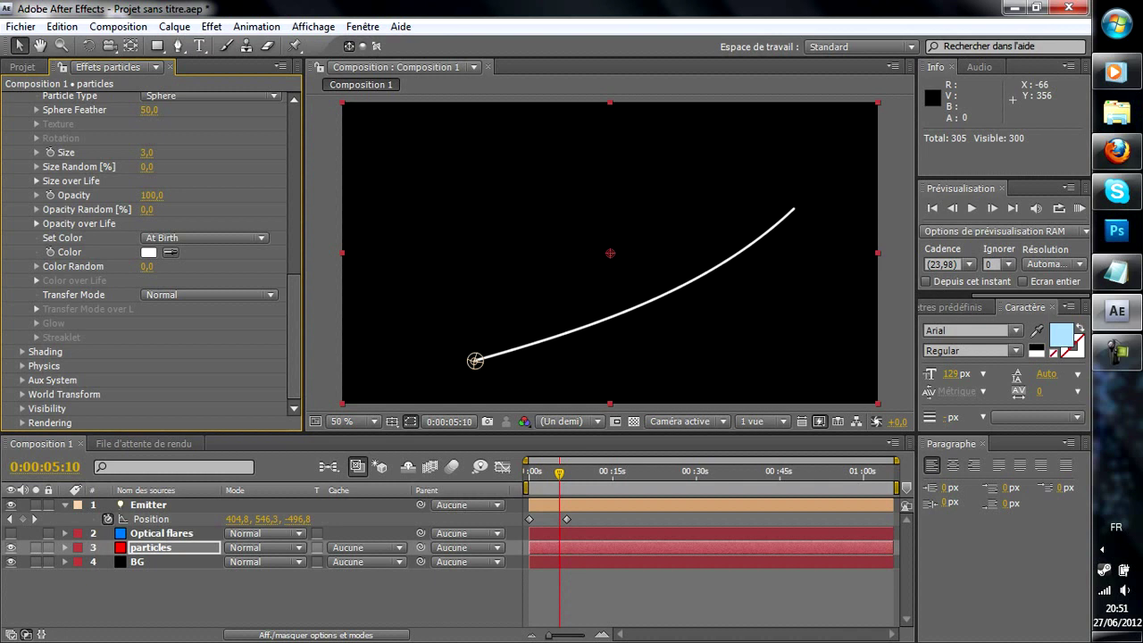
click(21, 366)
scroll(152, 259, down, 10)
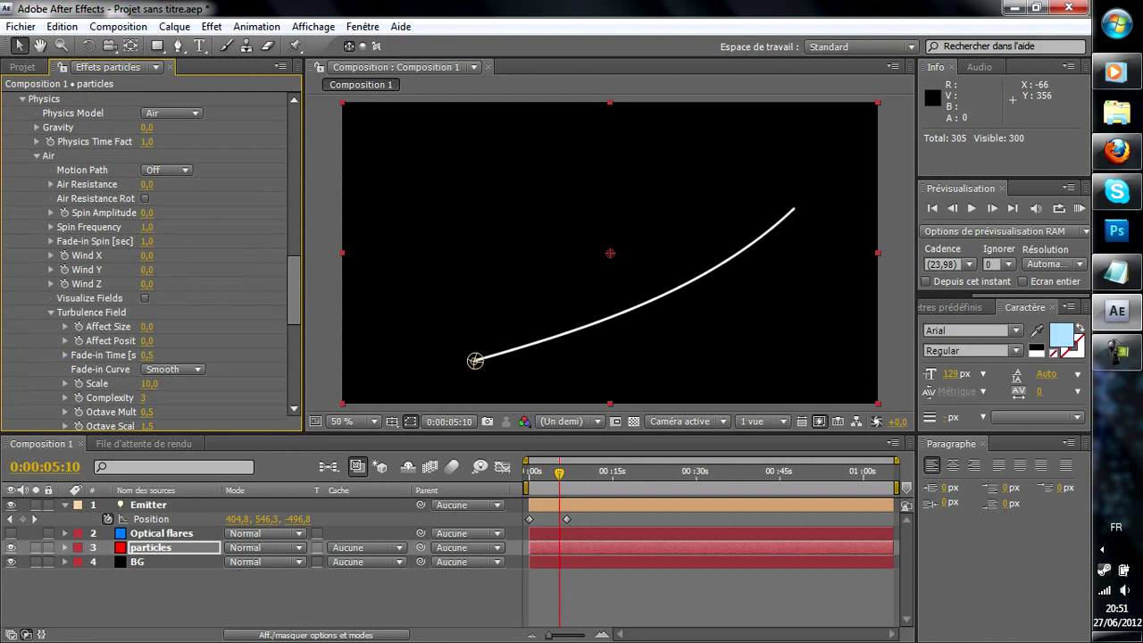
scroll(152, 259, up, 5)
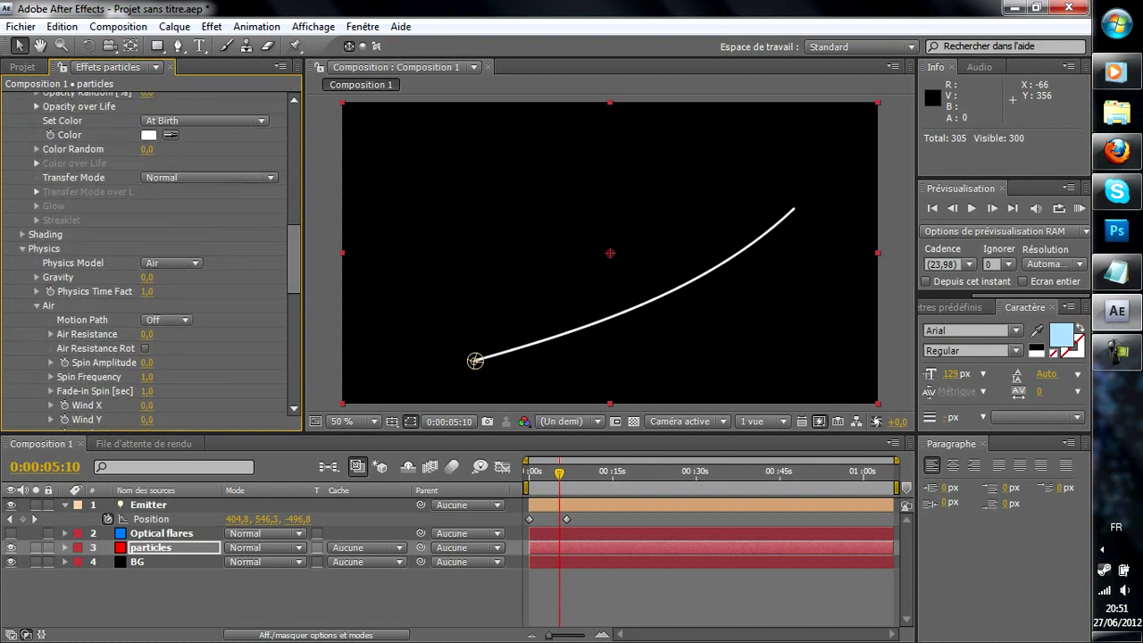
scroll(151, 259, down, 4)
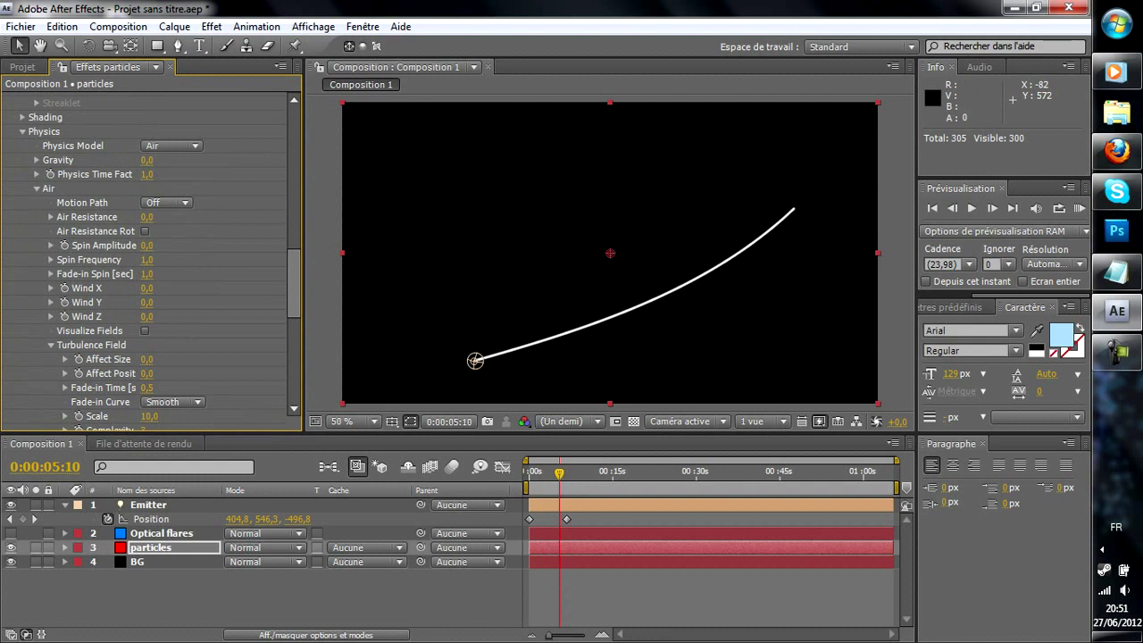
scroll(294, 284, down, 3)
scroll(174, 260, down, 6)
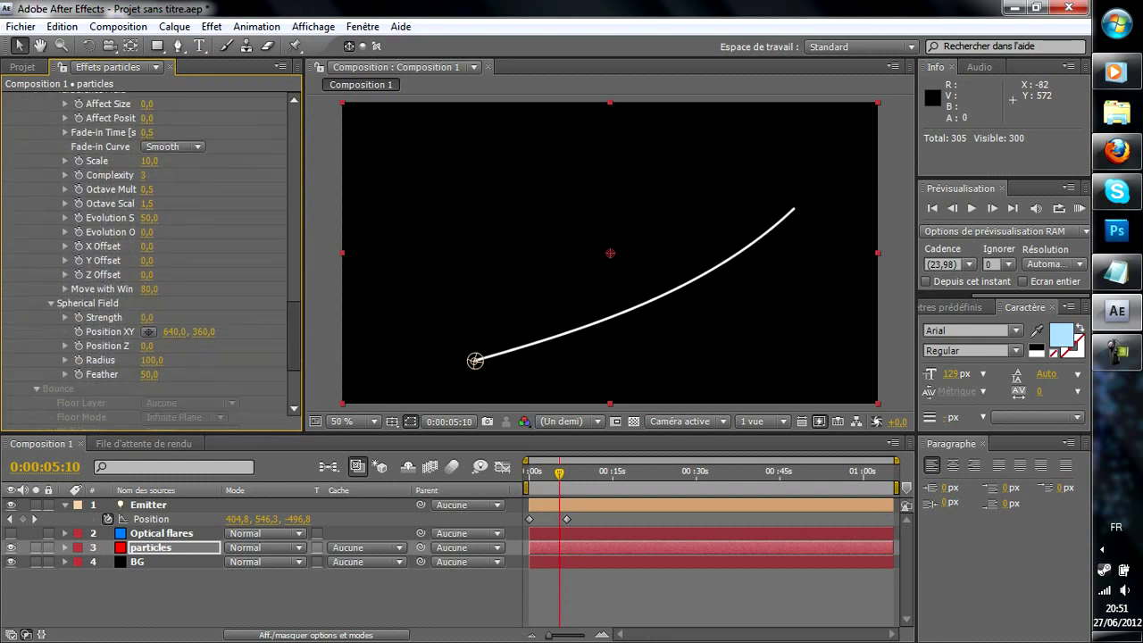
scroll(152, 259, up, 12)
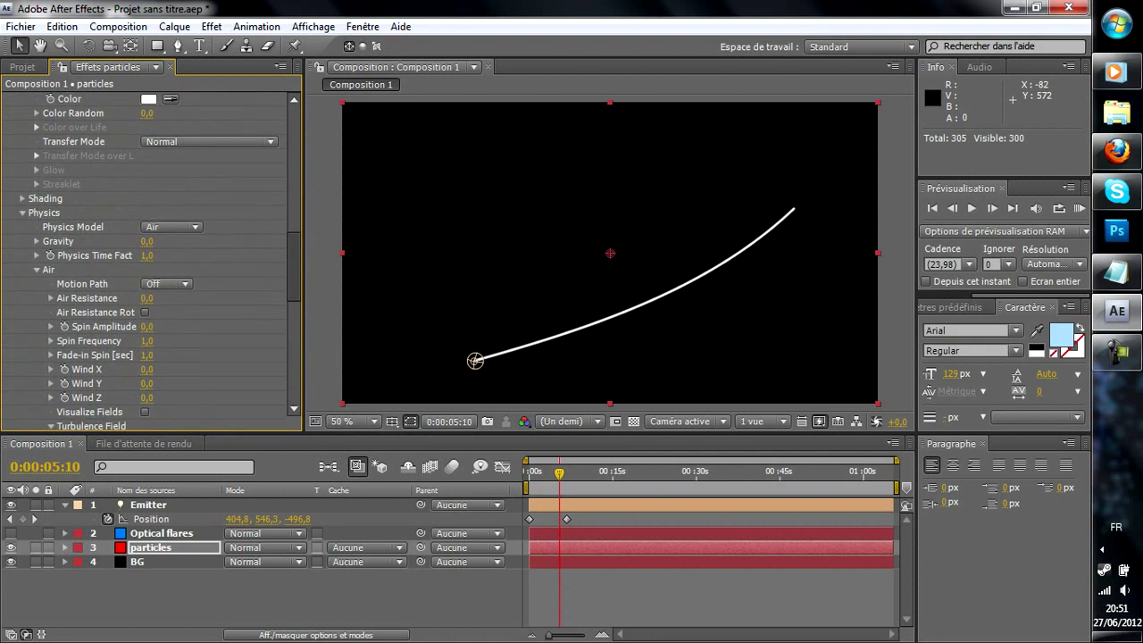
drag(294, 266, 293, 268)
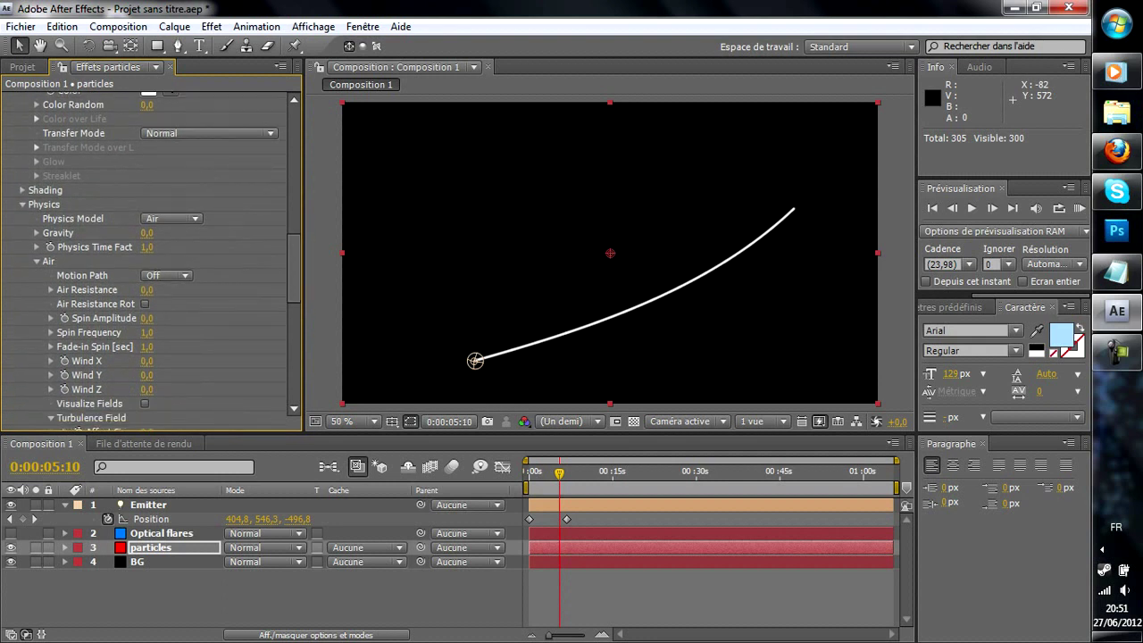
scroll(152, 259, down, 3)
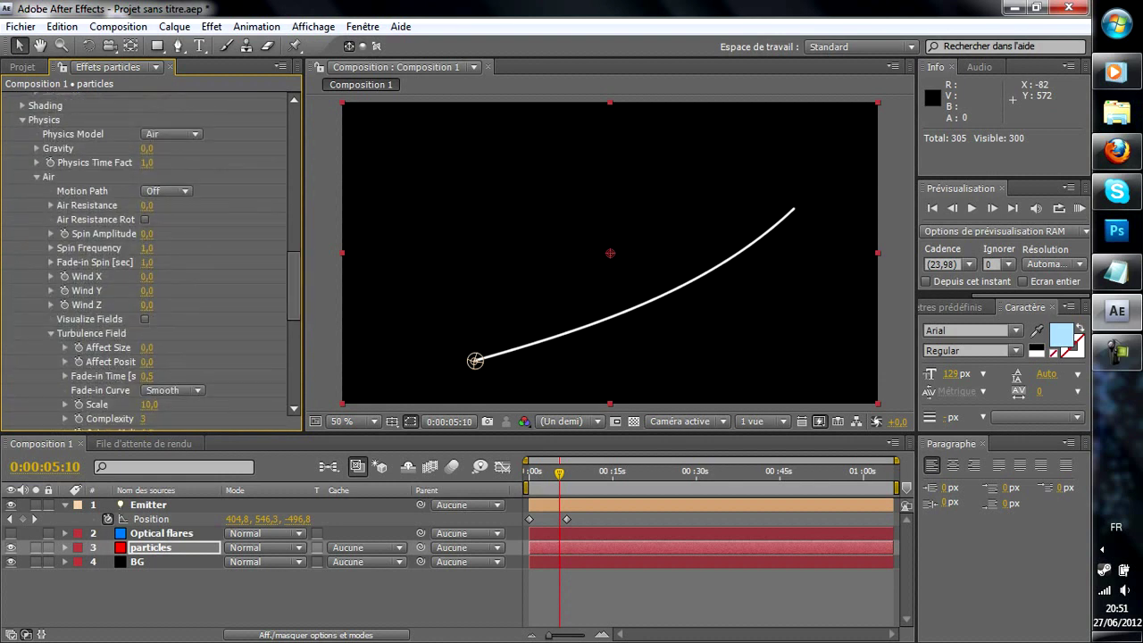
Step: Apply a linear descending curve from birth to death to Particular's Opacity over Life and Size over Life on the particles layer
scroll(151, 259, down, 2)
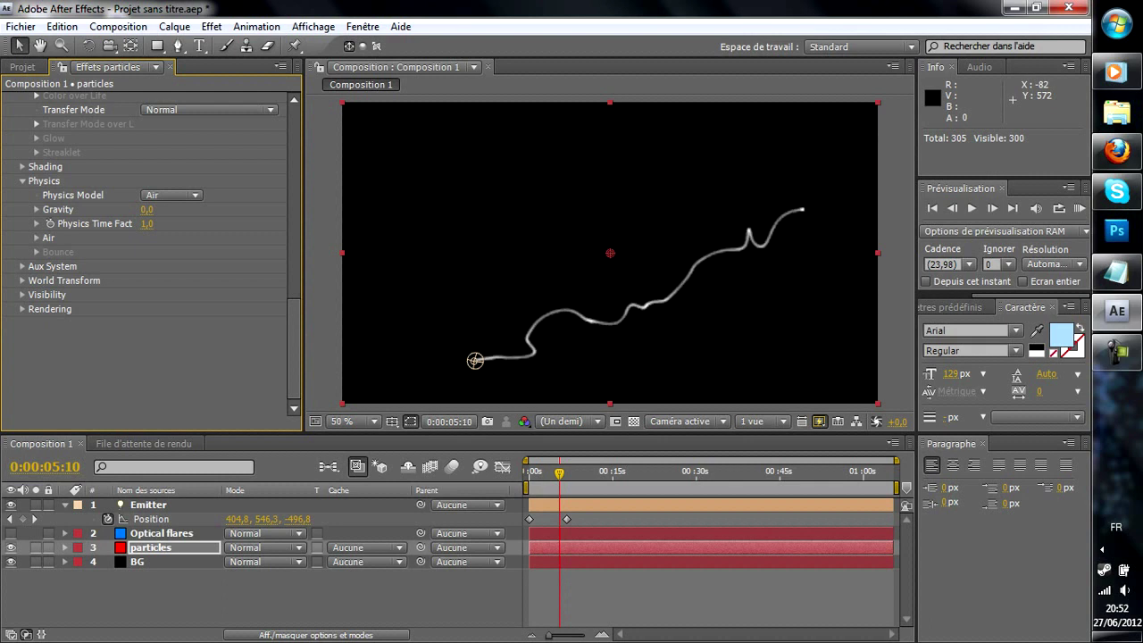
scroll(148, 250, up, 3)
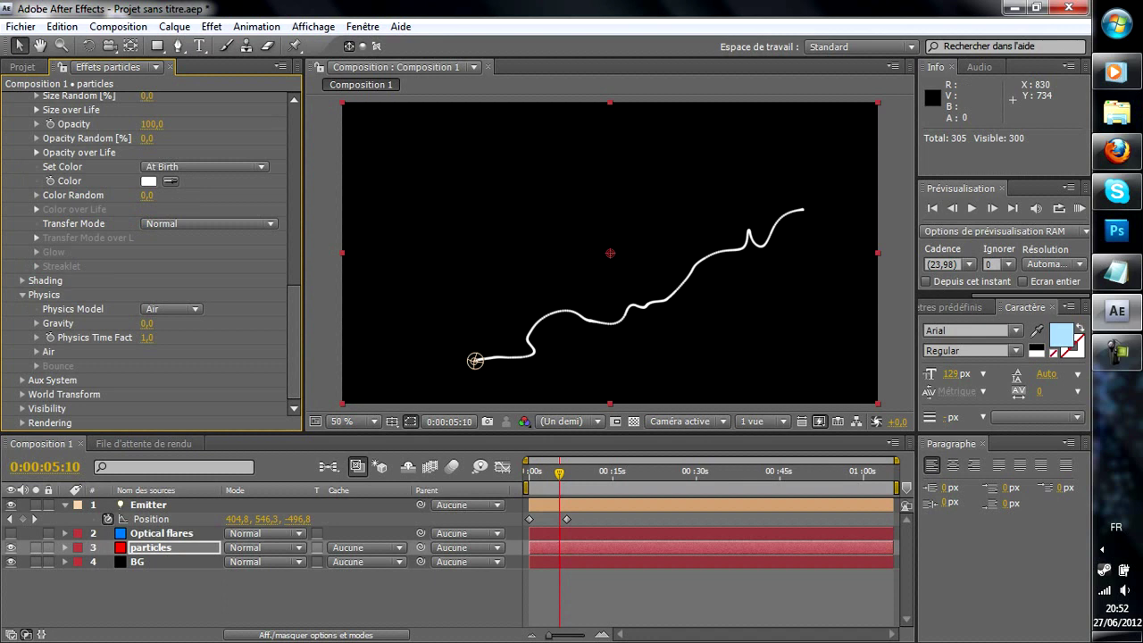
scroll(294, 339, up, 4)
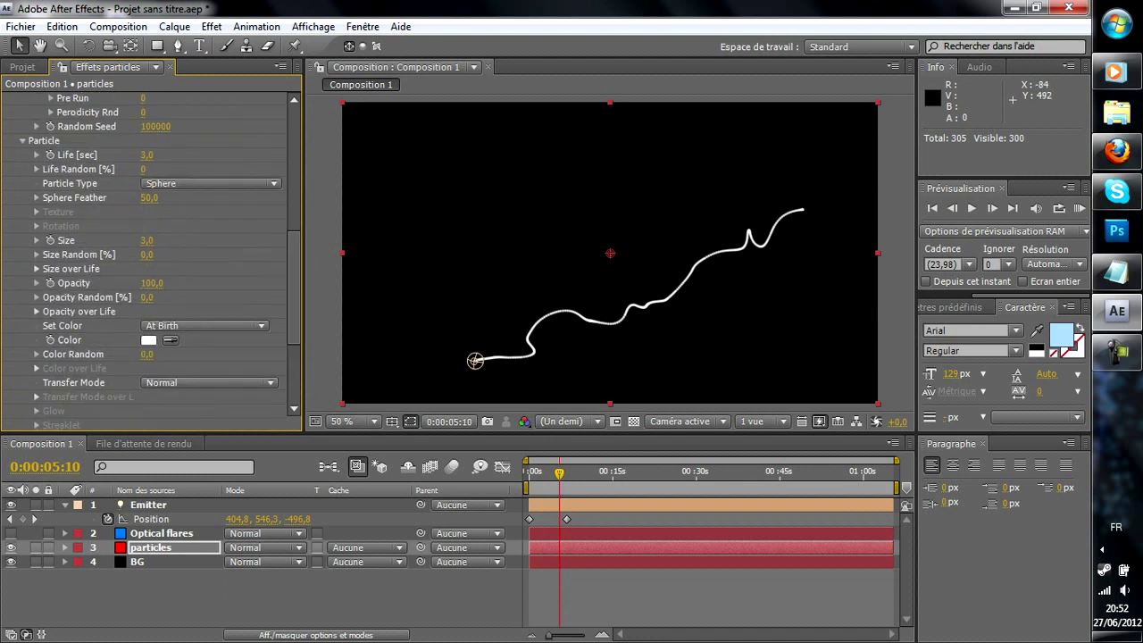
click(37, 311)
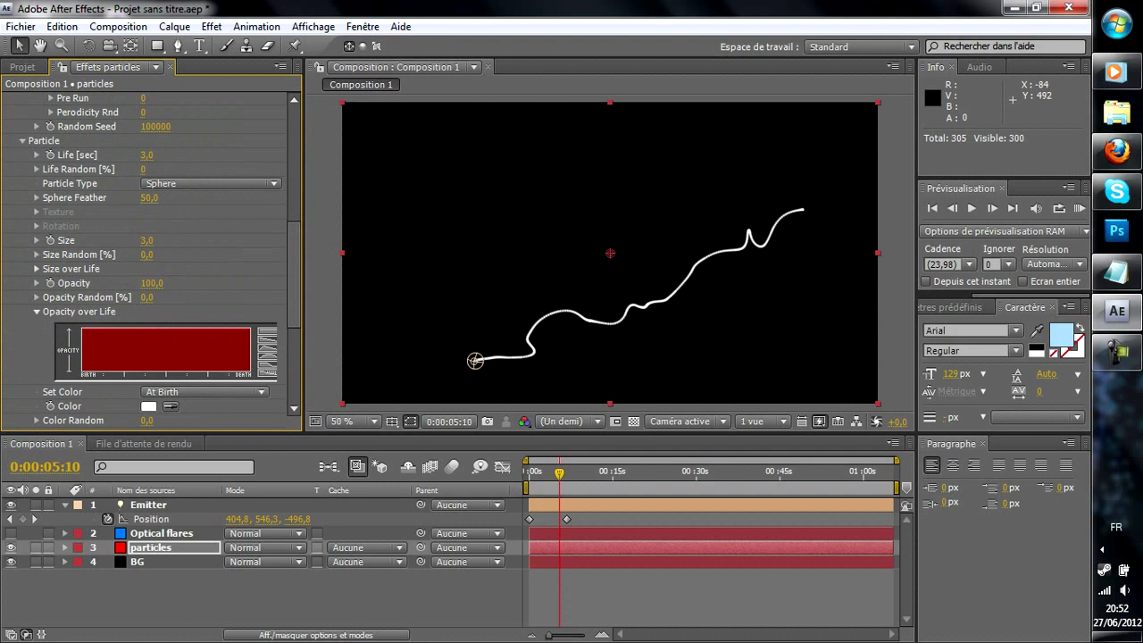
drag(304, 336, 350, 337)
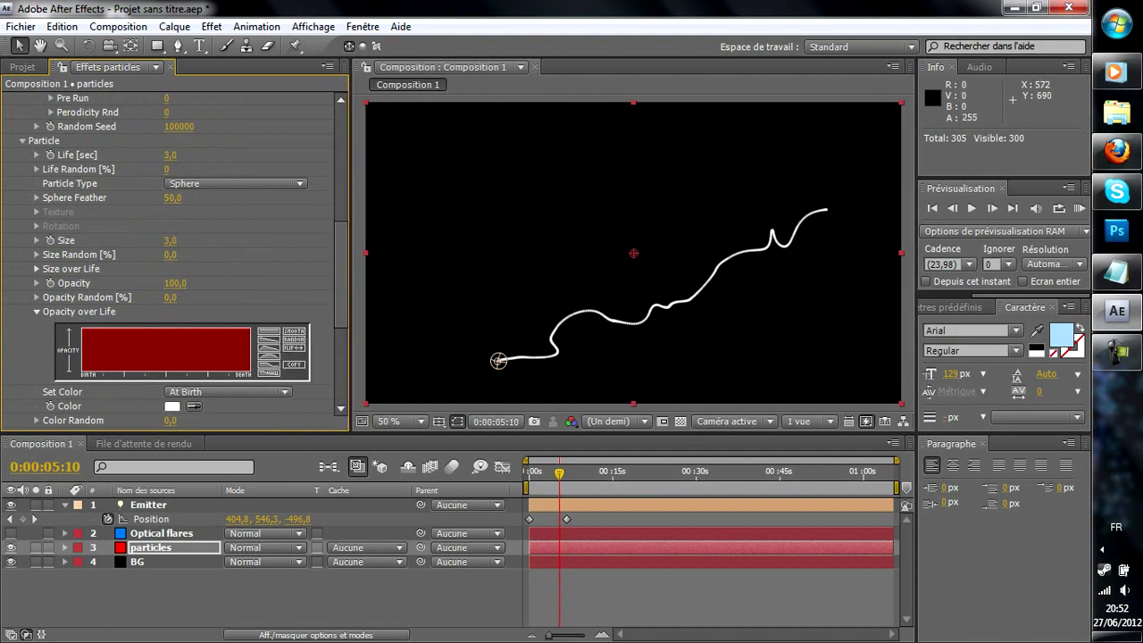
click(269, 340)
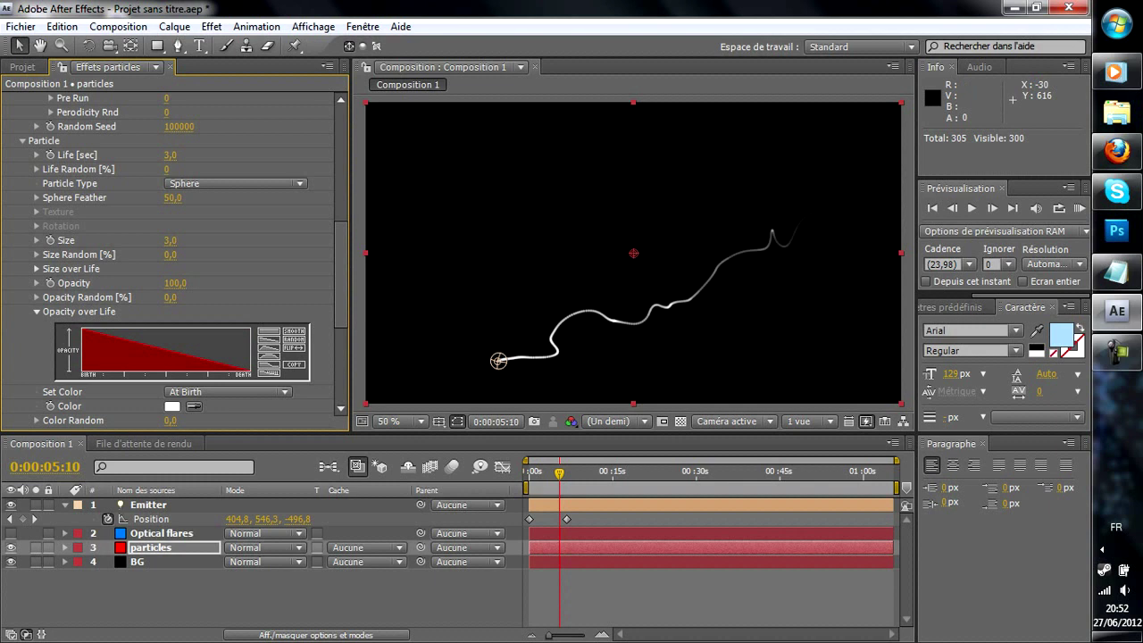
click(36, 269)
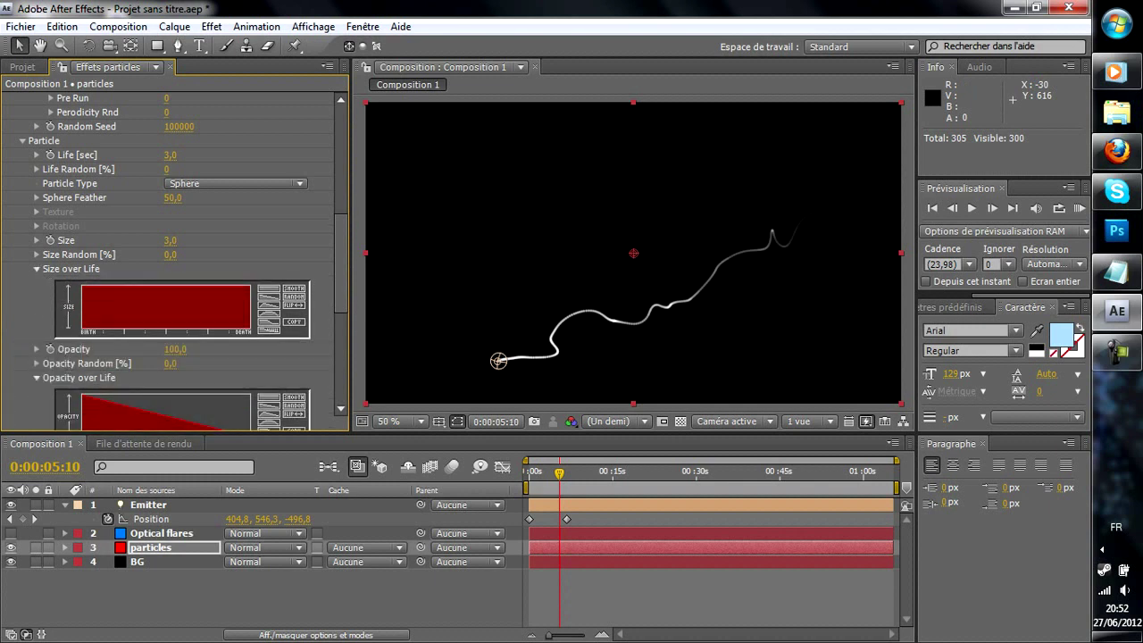
click(269, 298)
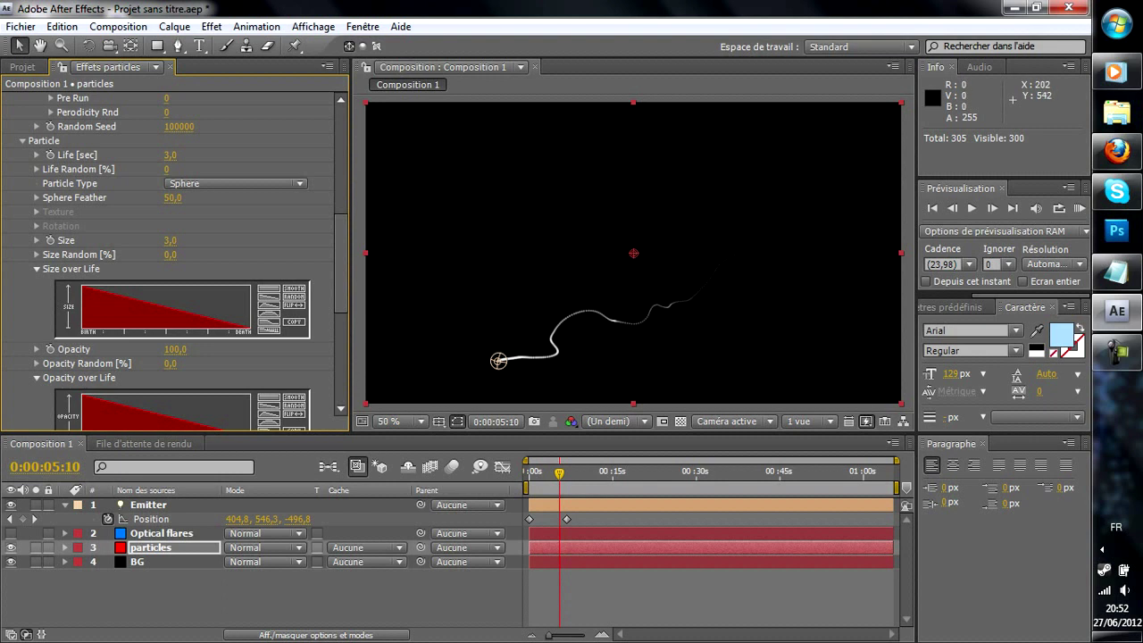
Step: Set Particular's particle Color to light blue 72CAFD and preview the trail from near the start of the composition
drag(341, 297, 341, 322)
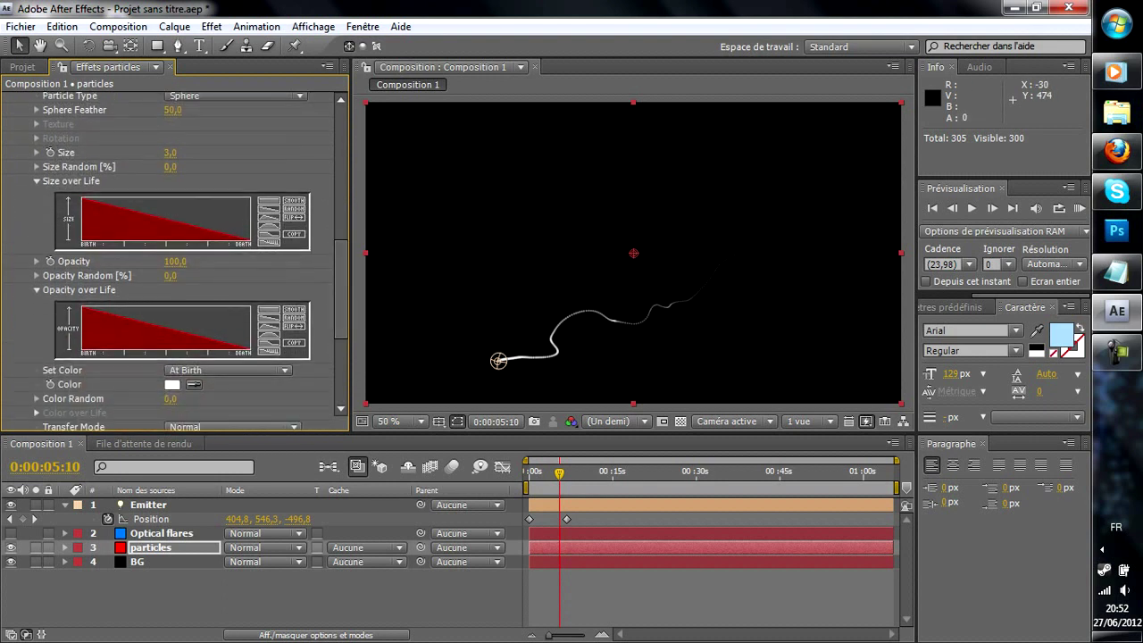
drag(341, 293, 341, 332)
click(173, 252)
drag(251, 122, 251, 129)
click(231, 37)
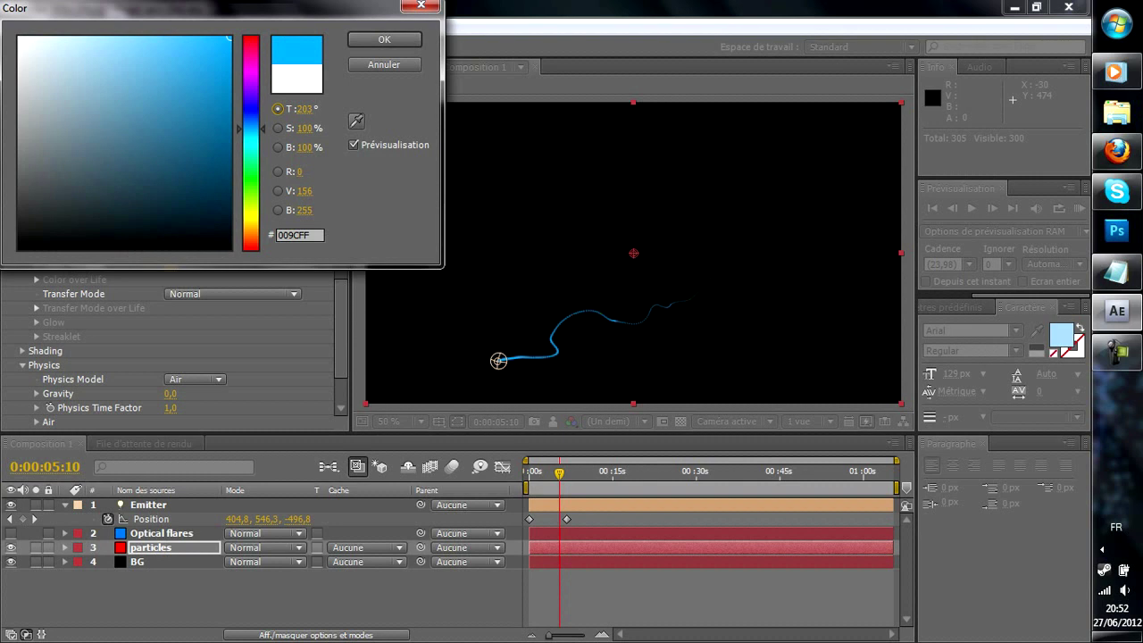
drag(251, 126, 250, 130)
drag(229, 38, 134, 39)
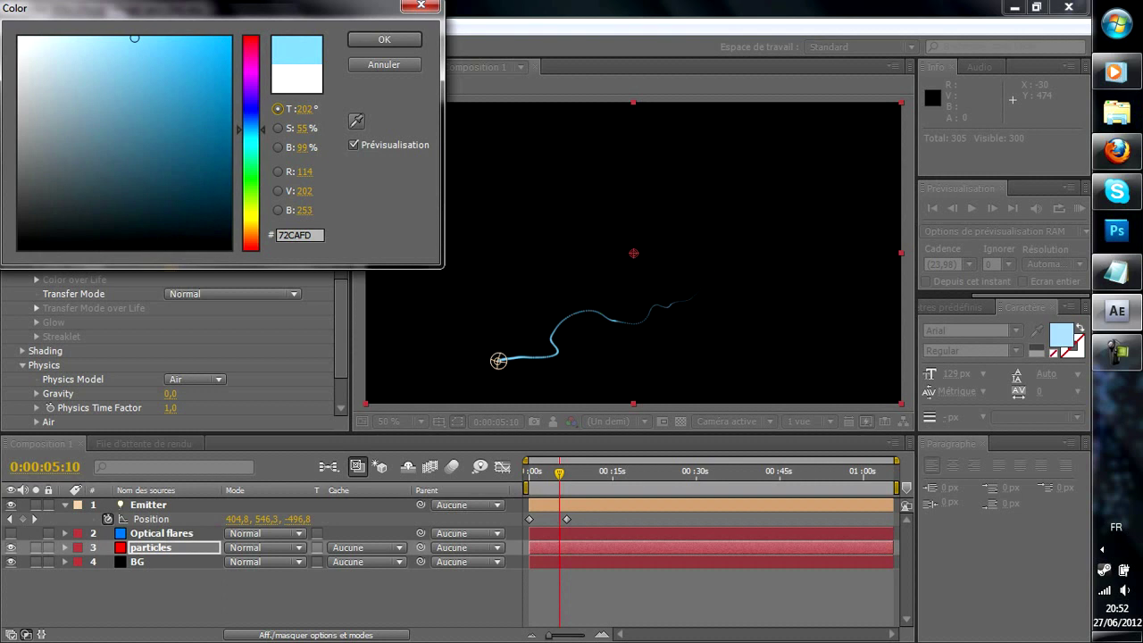
click(384, 39)
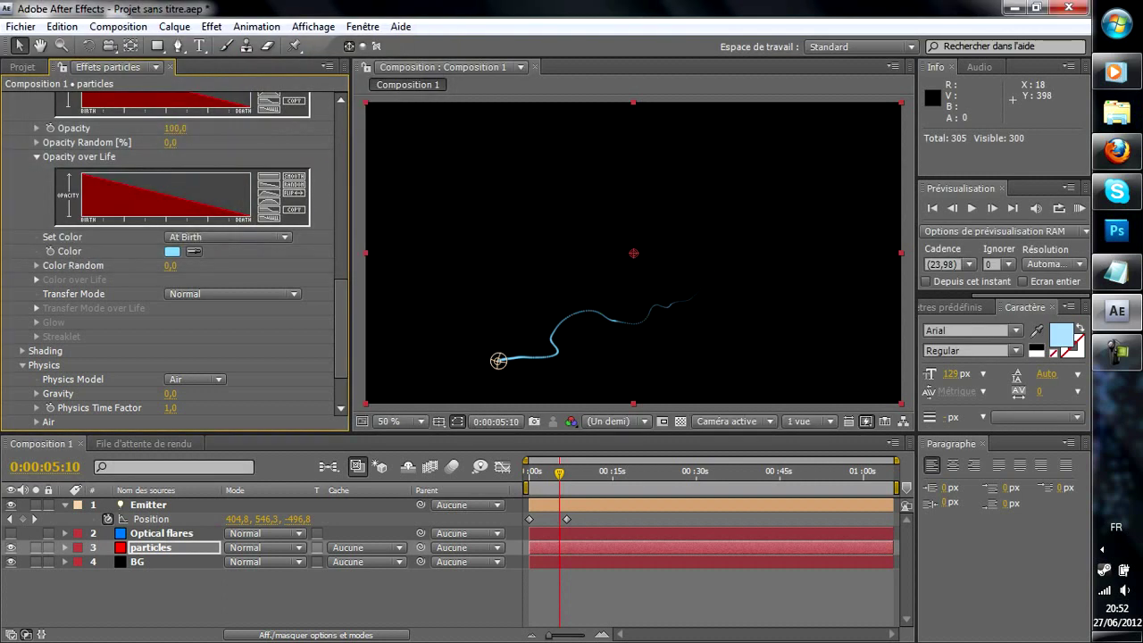
drag(559, 473, 531, 473)
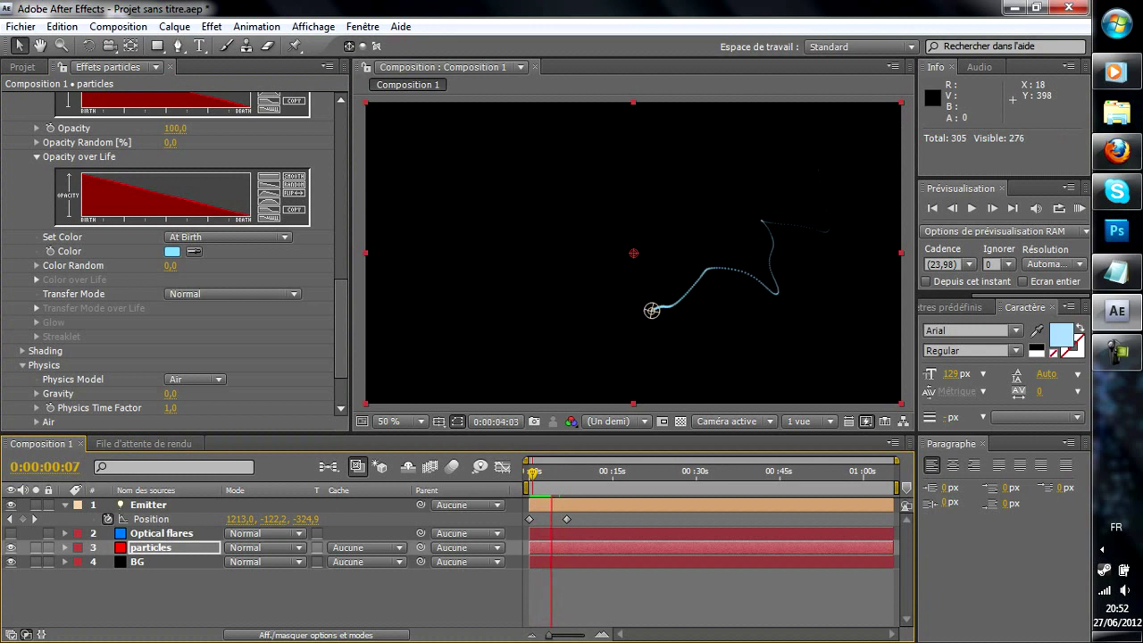
key(space)
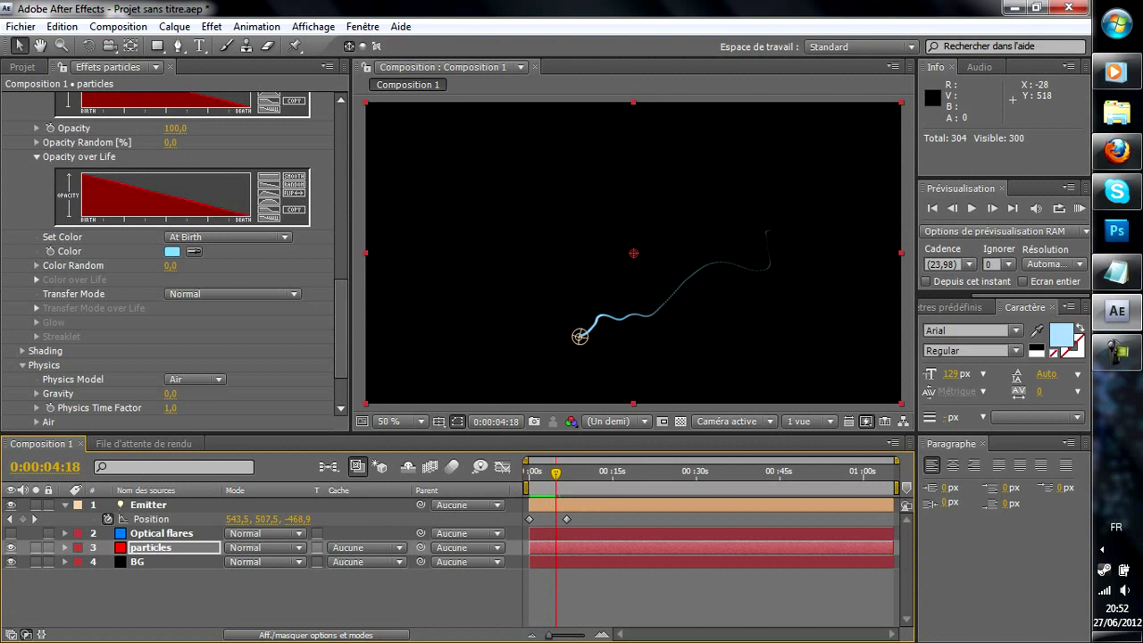
Step: Duplicate the particles layer and set the copy's Particles/sec to 250
click(150, 547)
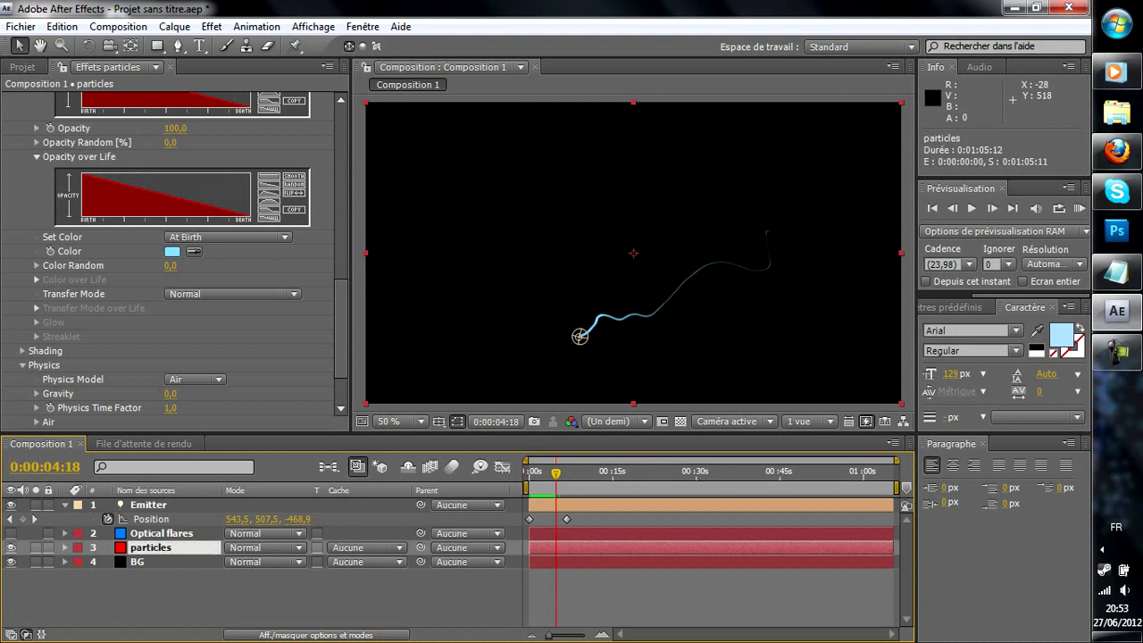
key(ctrl+d)
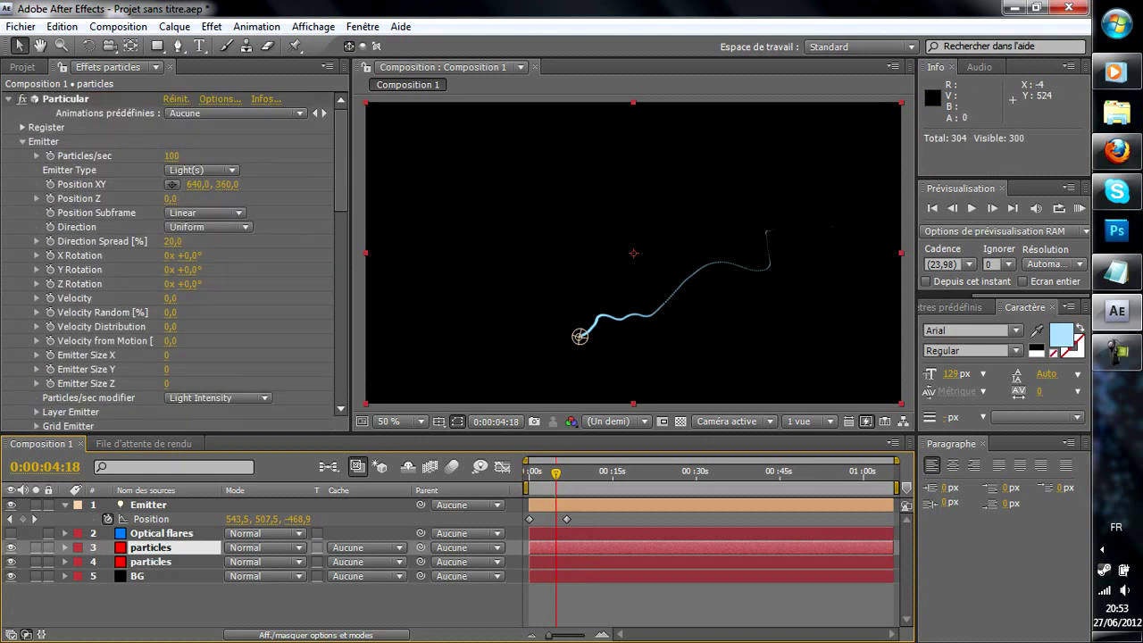
click(341, 175)
scroll(179, 258, down, 2)
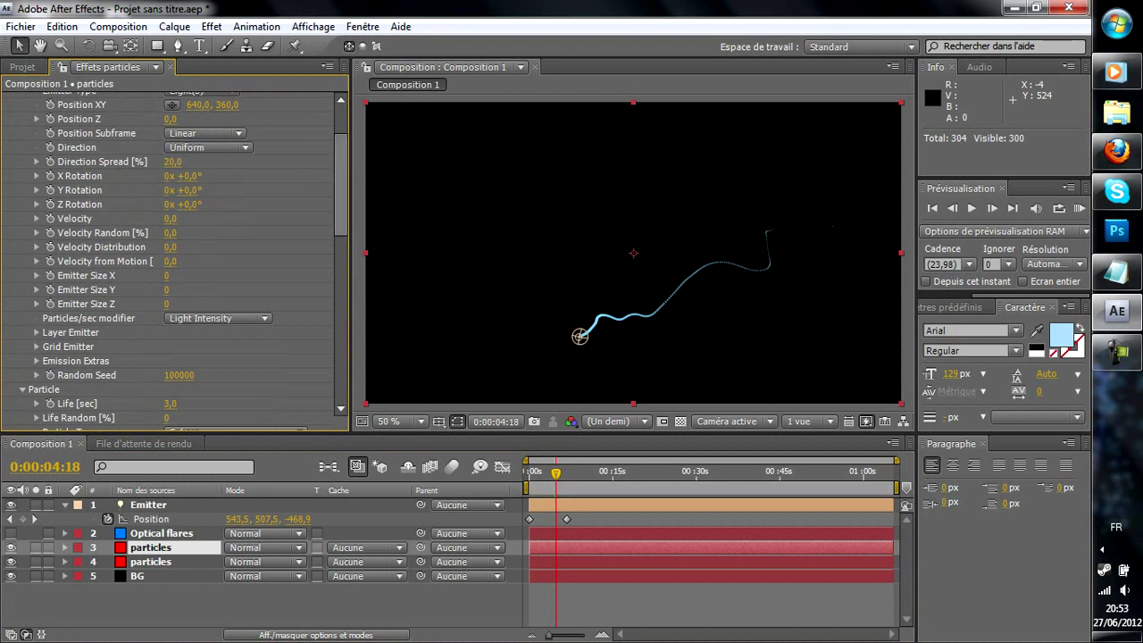
scroll(178, 259, up, 3)
click(171, 153)
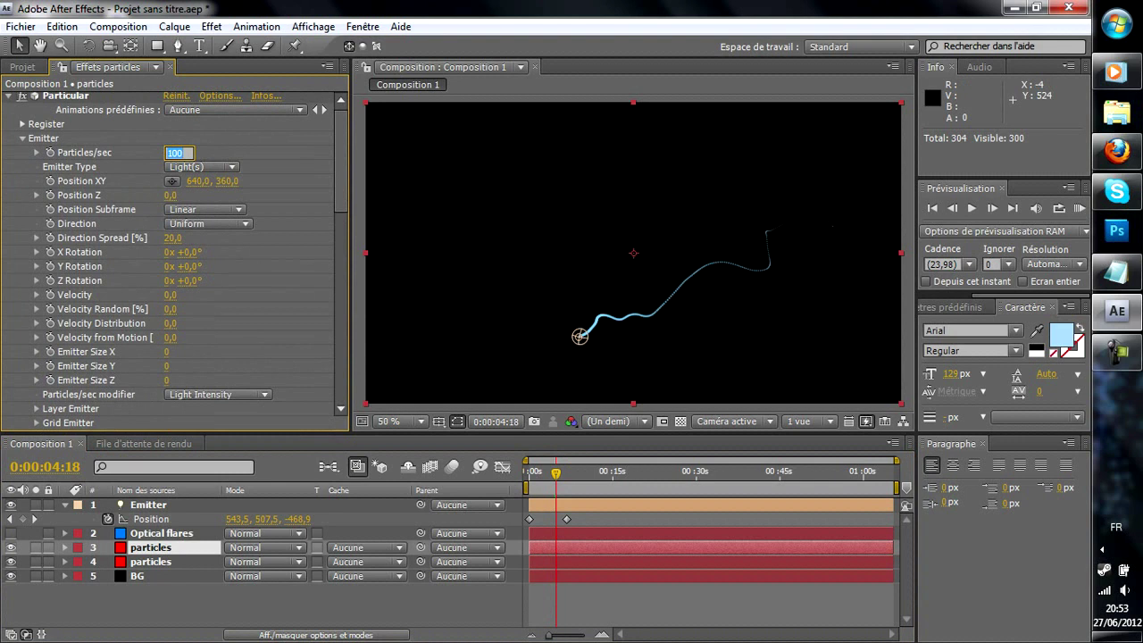
text(250)
key(Return)
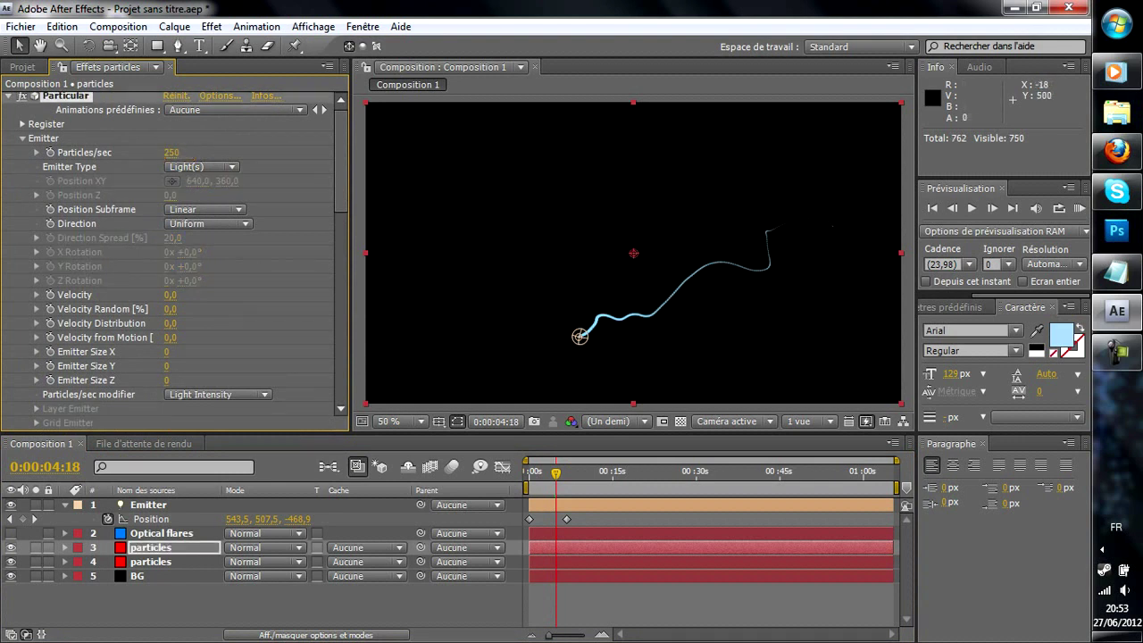
Step: Scatter the duplicate layer's particles with Emitter Size X 37, Y 15, Z 10 and Velocity 10
drag(169, 352, 228, 351)
click(228, 352)
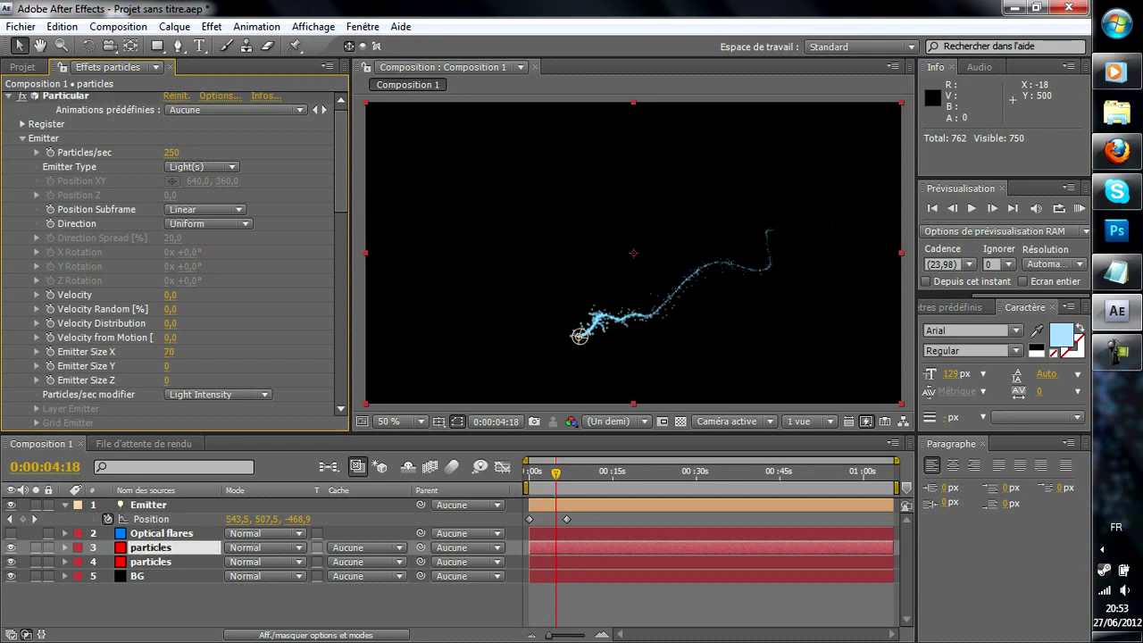
mouse_move(167, 366)
mouse_down()
mouse_move(180, 366)
mouse_move(172, 381)
mouse_move(176, 352)
mouse_up()
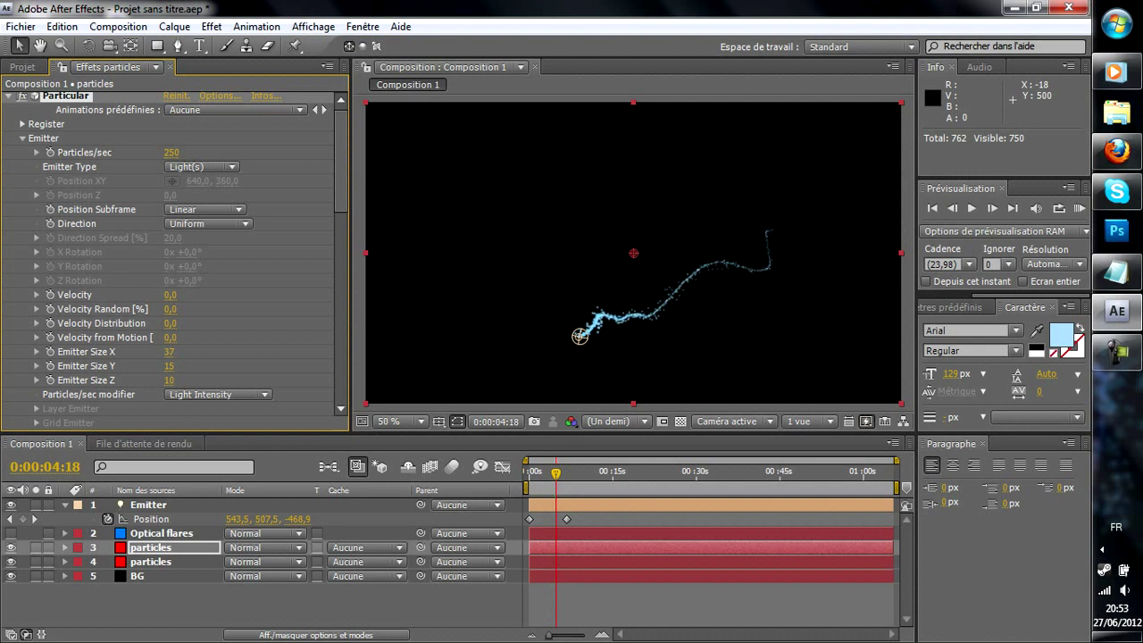
drag(171, 294, 177, 294)
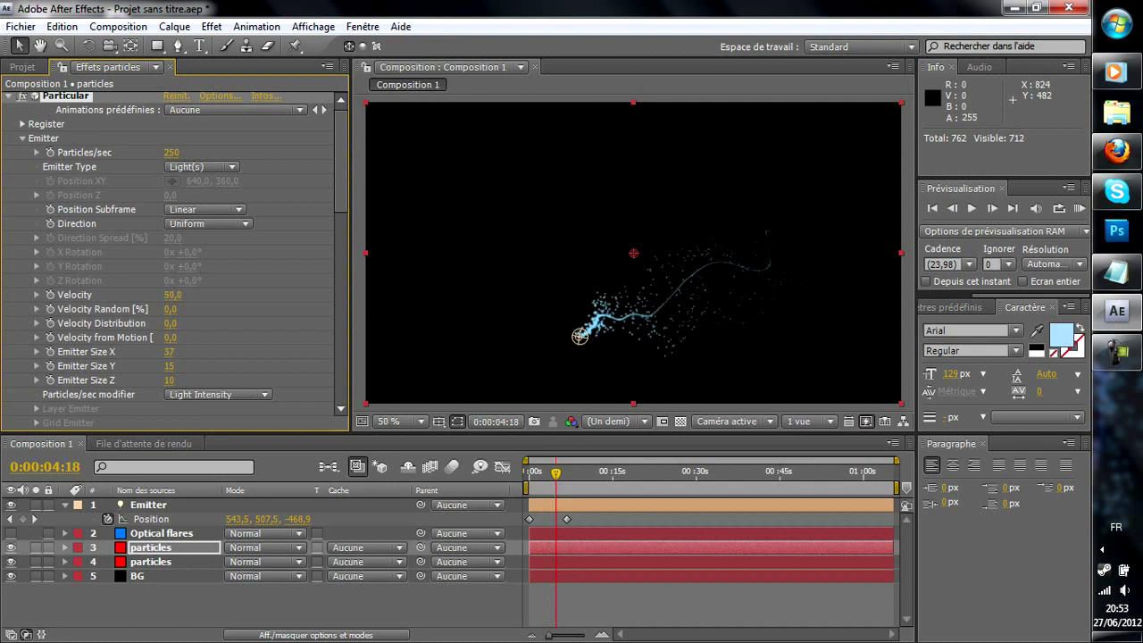
click(173, 295)
text(10)
key(Return)
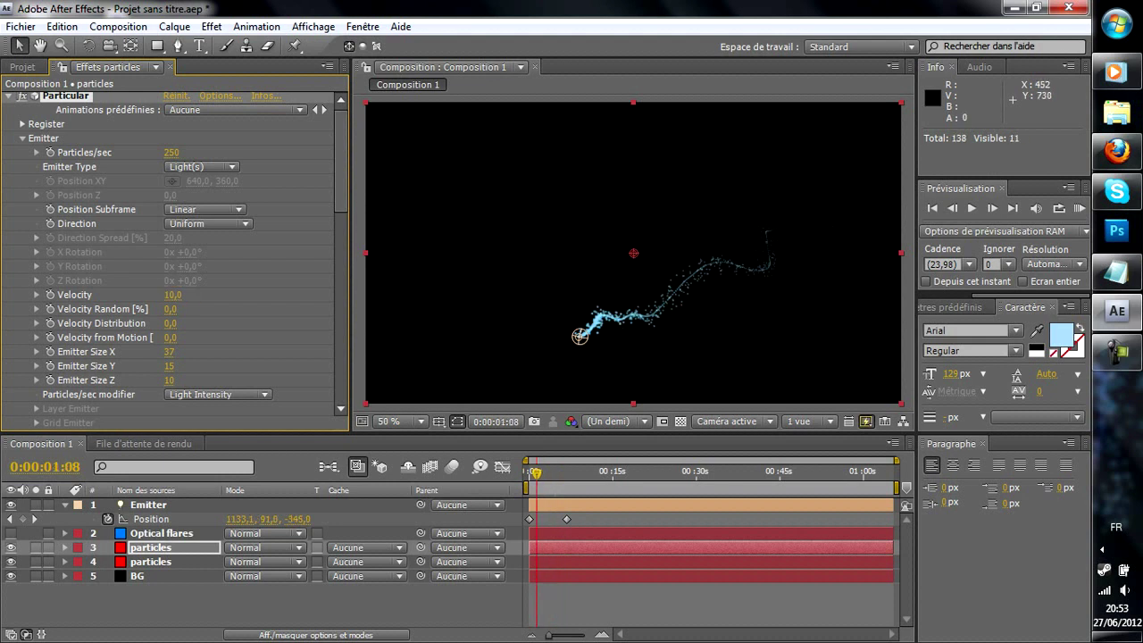
Step: Preview the scattered particle trail from 0:00:00:00 to about 0:00:02:18
key(Home)
key(space)
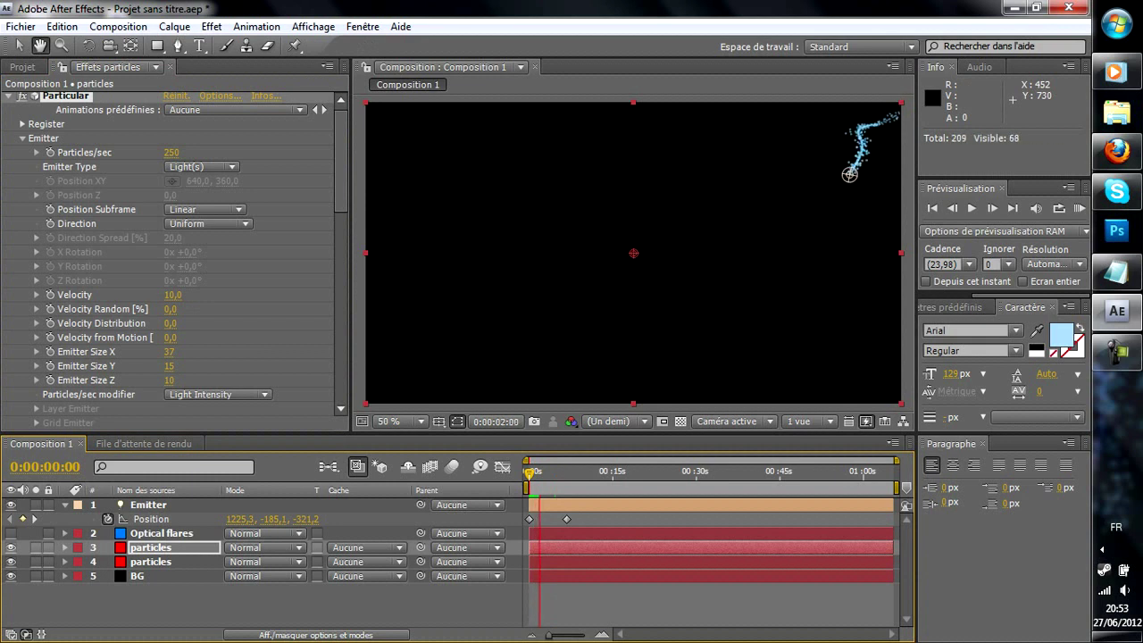
key(space)
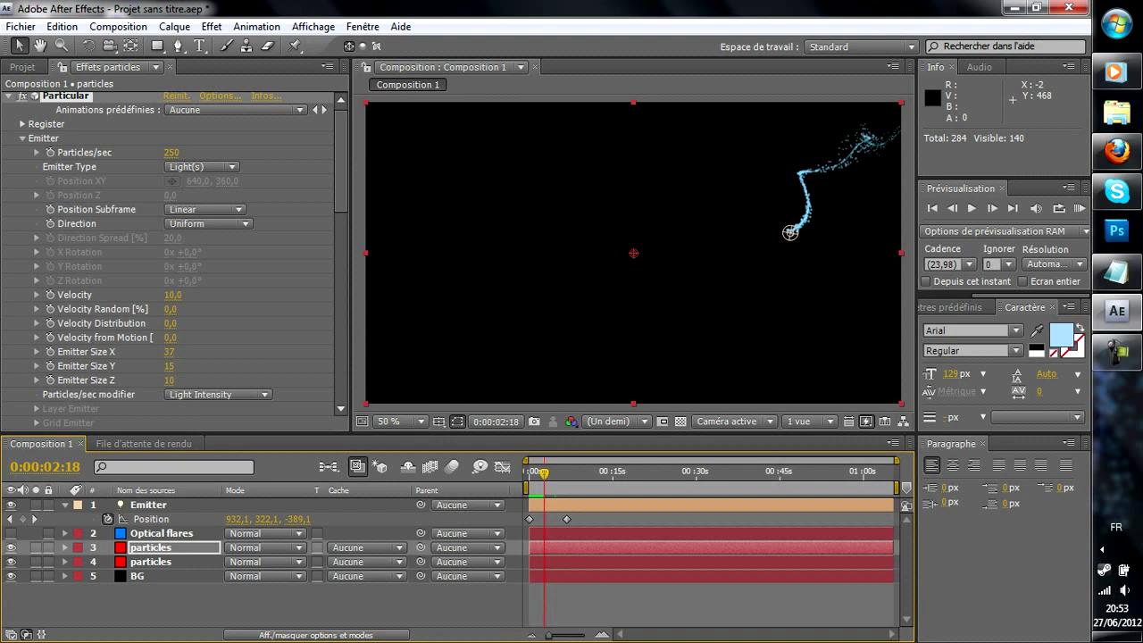
Step: Change the duplicate layer's Particle Type to Glow Sphere (No DOF) and preview the trail from near the start
scroll(174, 258, down, 5)
click(236, 307)
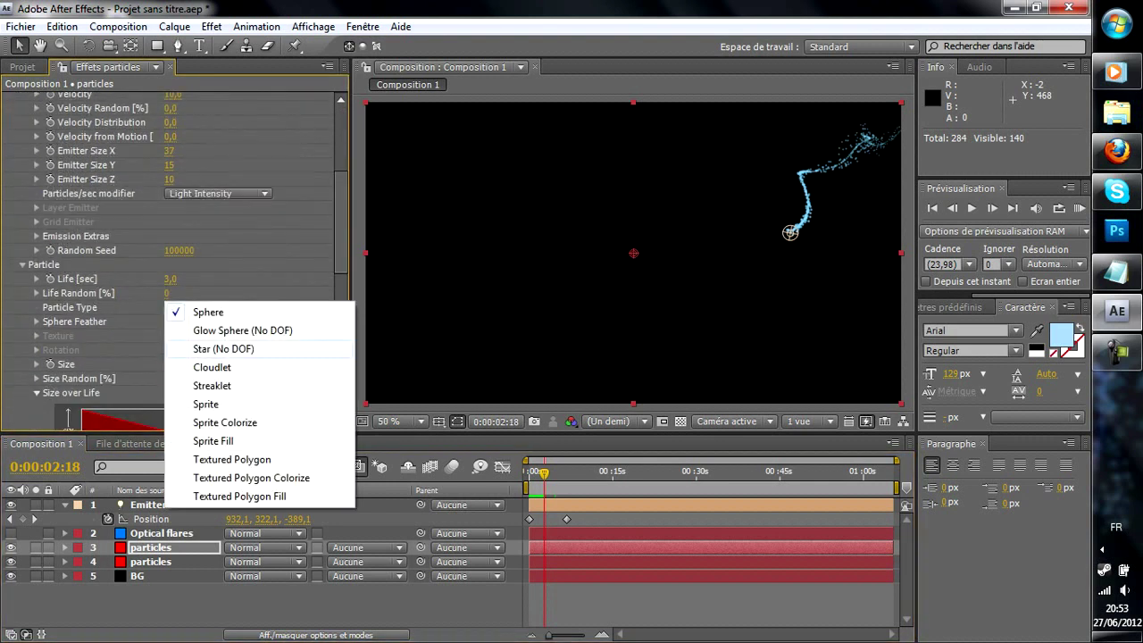
click(215, 329)
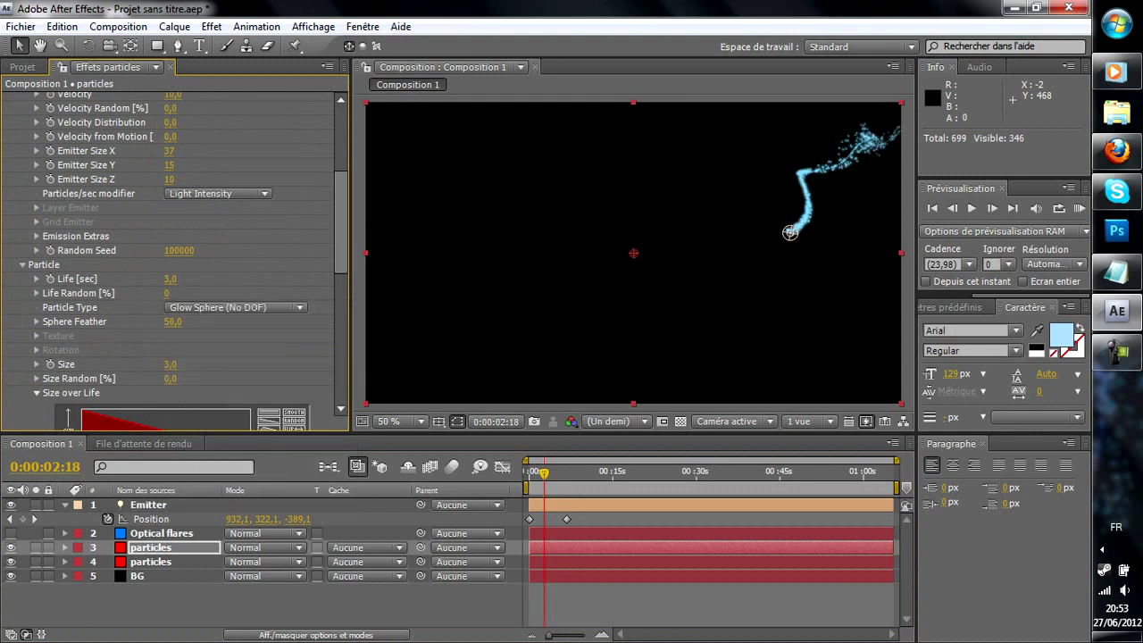
scroll(178, 268, down, 2)
drag(543, 472, 531, 472)
key(space)
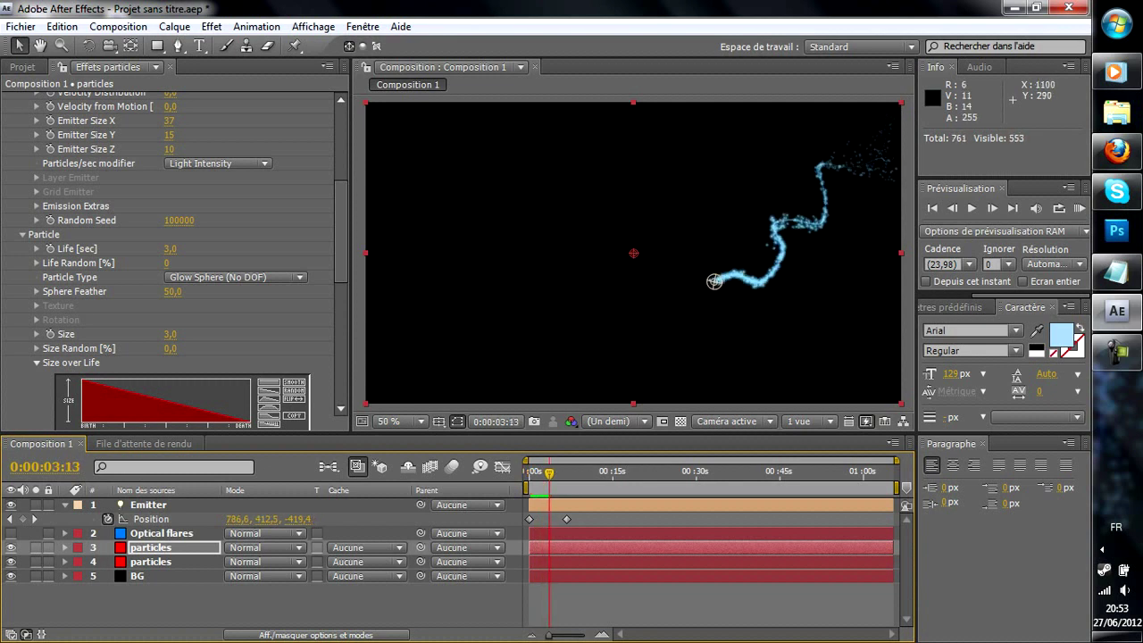
Step: Change the particle Color on the original particles layer (layer 4) to a more saturated sky blue
click(151, 562)
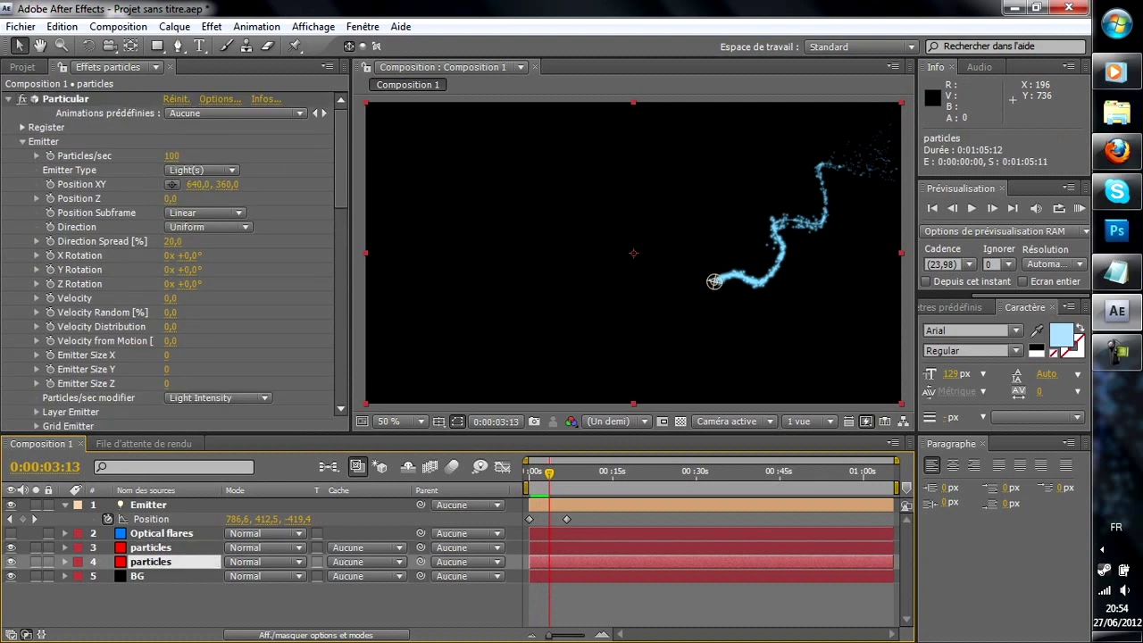
scroll(174, 259, down, 15)
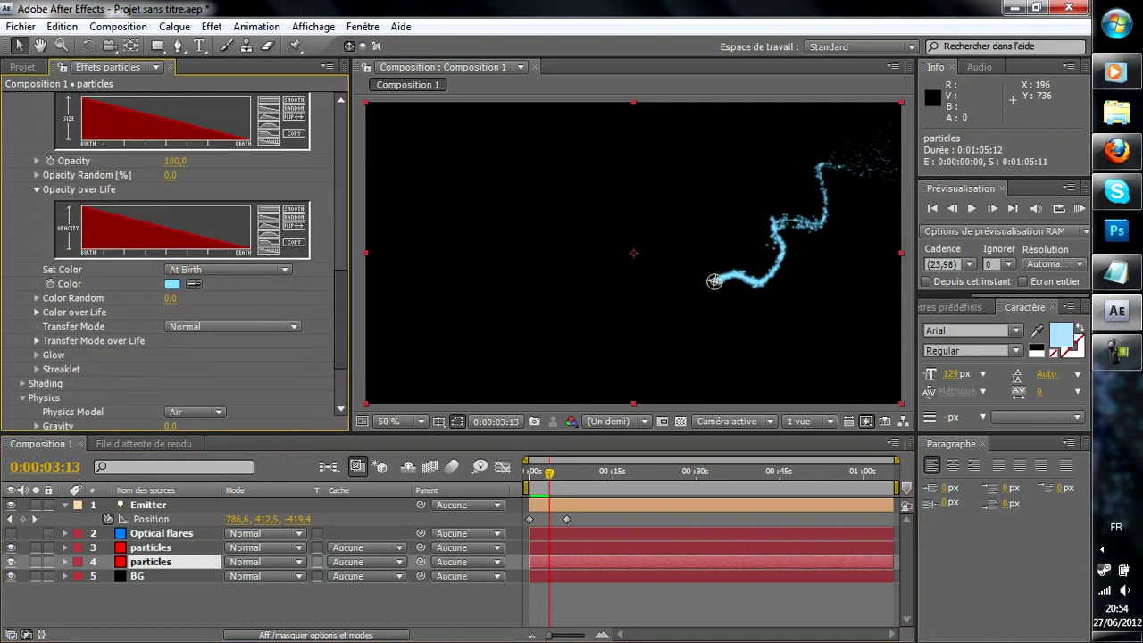
click(172, 284)
drag(251, 130, 251, 119)
mouse_move(134, 38)
mouse_down()
mouse_move(180, 36)
mouse_move(117, 37)
mouse_up()
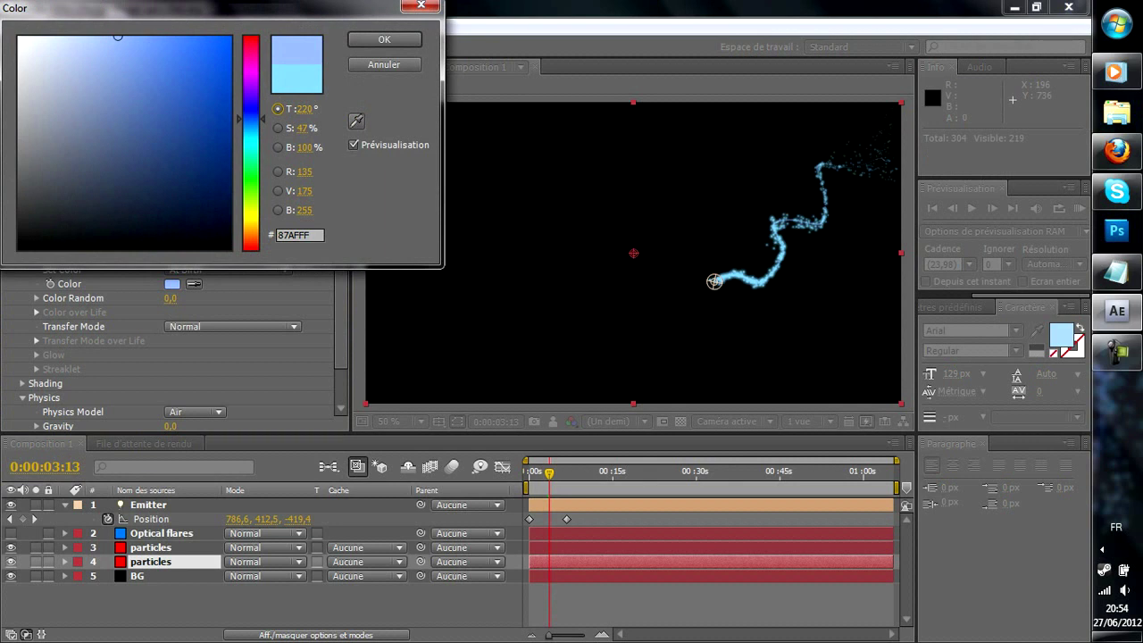
drag(251, 119, 251, 130)
drag(117, 37, 192, 36)
key(Return)
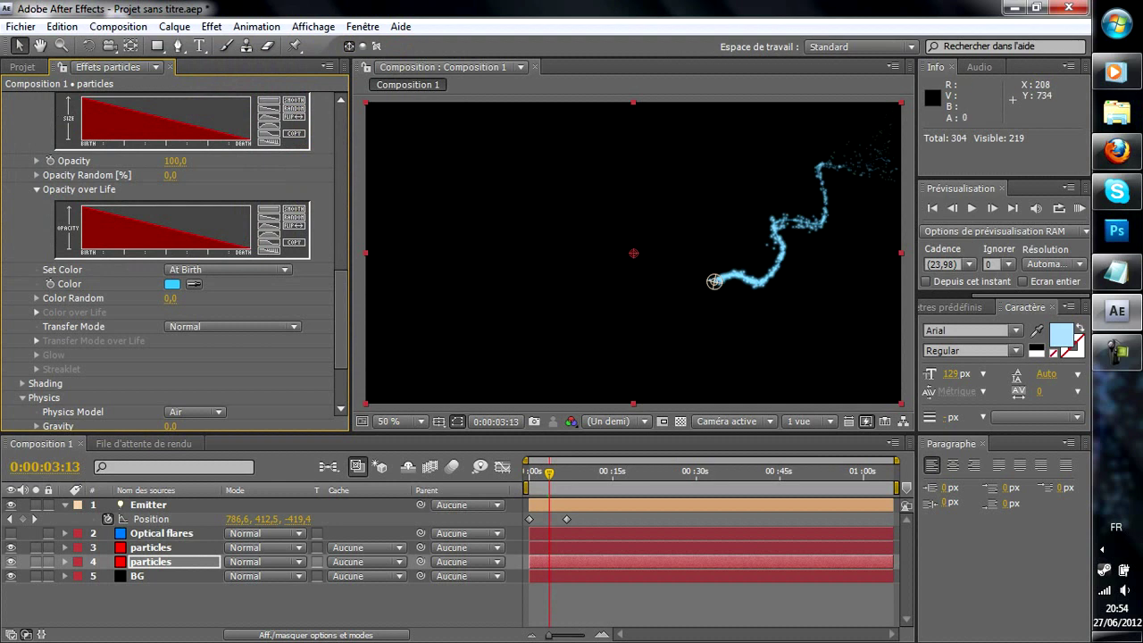
drag(341, 319, 342, 328)
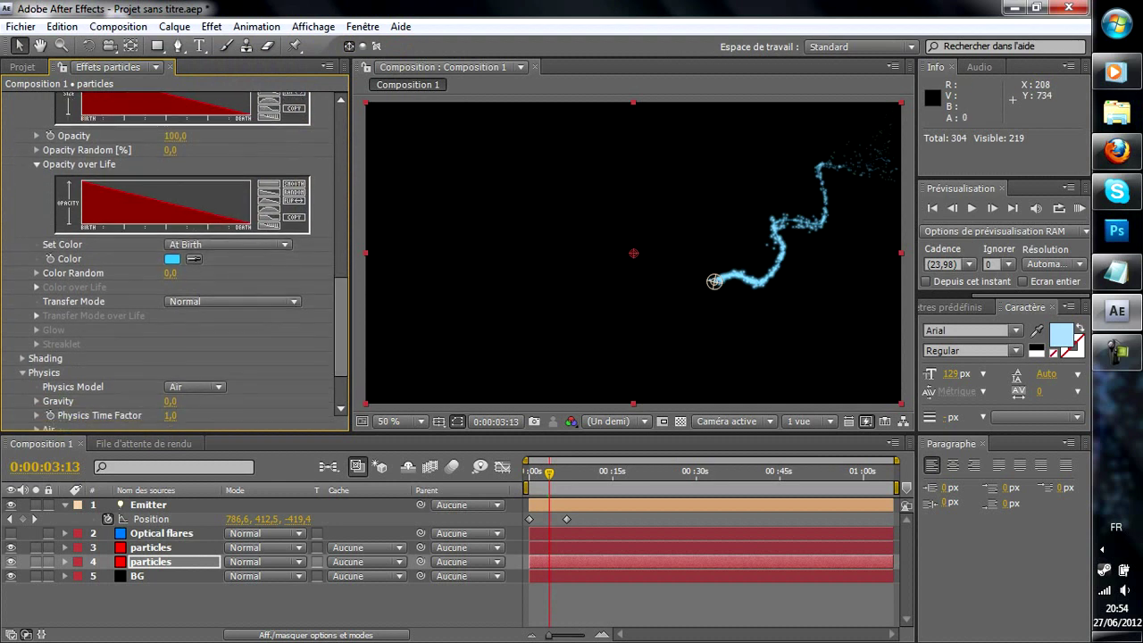
Step: Select the upper particles layer and preview the combined trails from 0:00:00:00
click(151, 547)
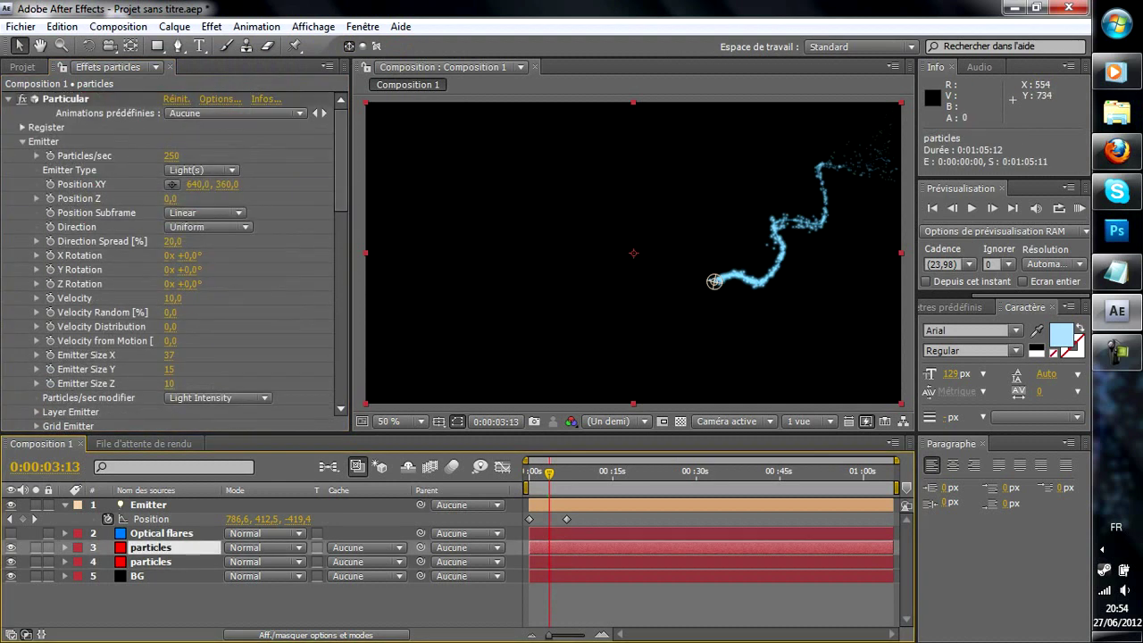
key(Home)
key(space)
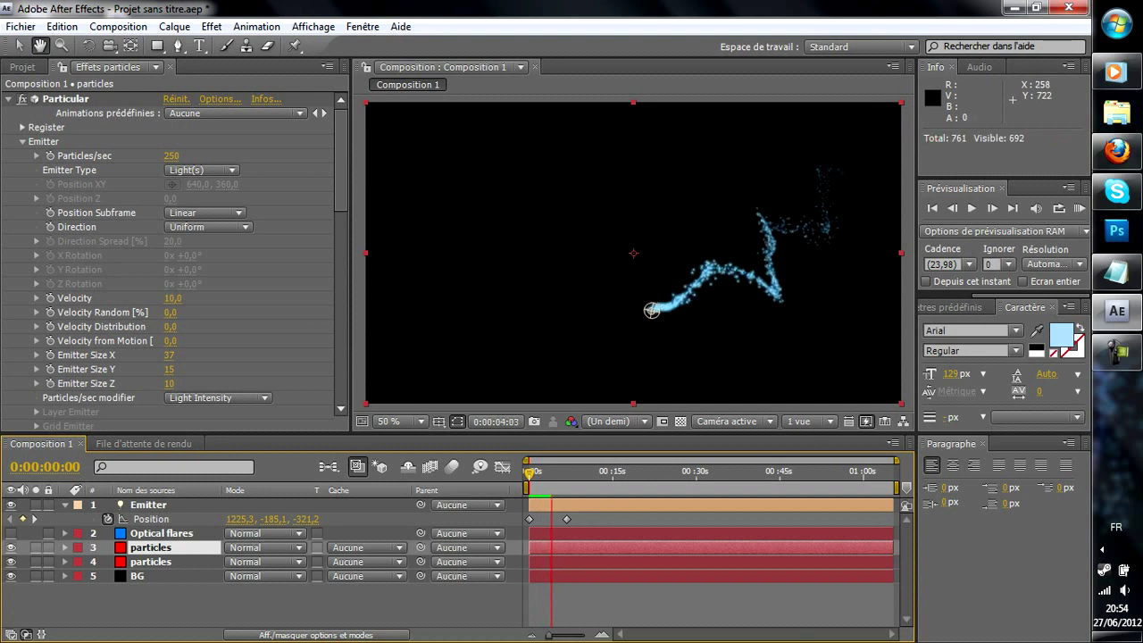
Step: Duplicate the upper particles layer and set the duplicate's emitter Velocity to 15 and Emitter Size Y to 24
key(space)
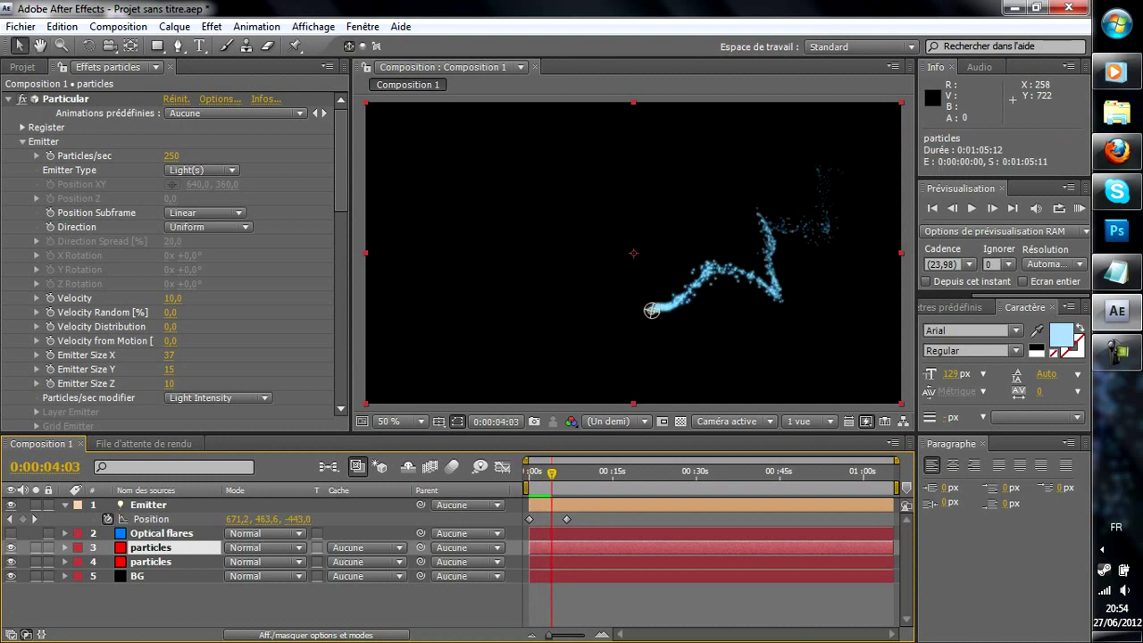
key(ctrl+d)
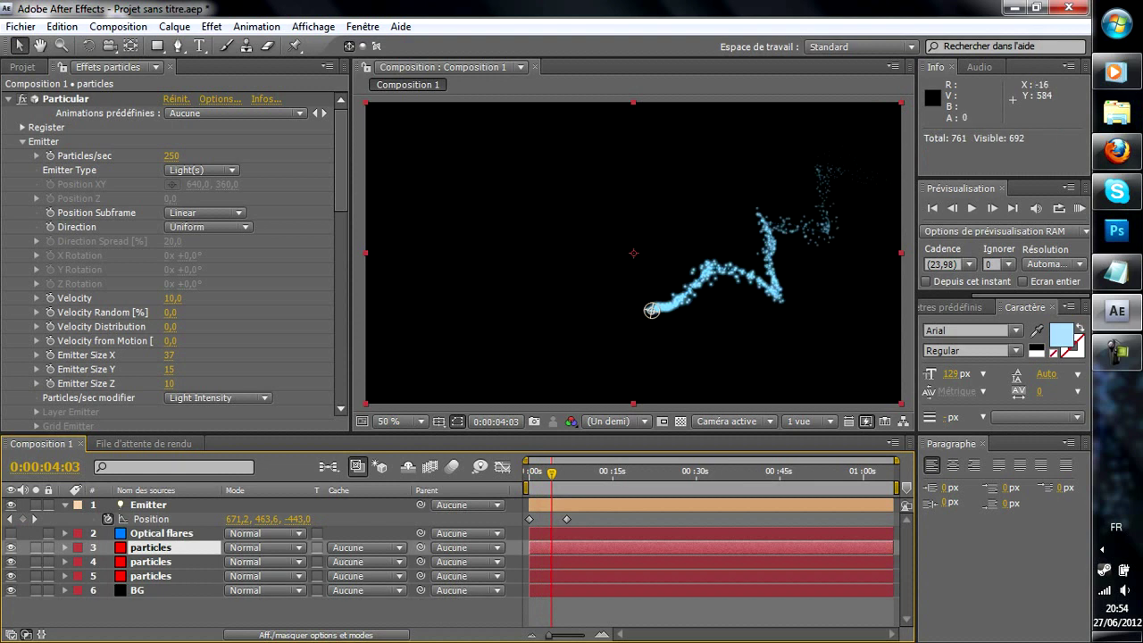
click(172, 298)
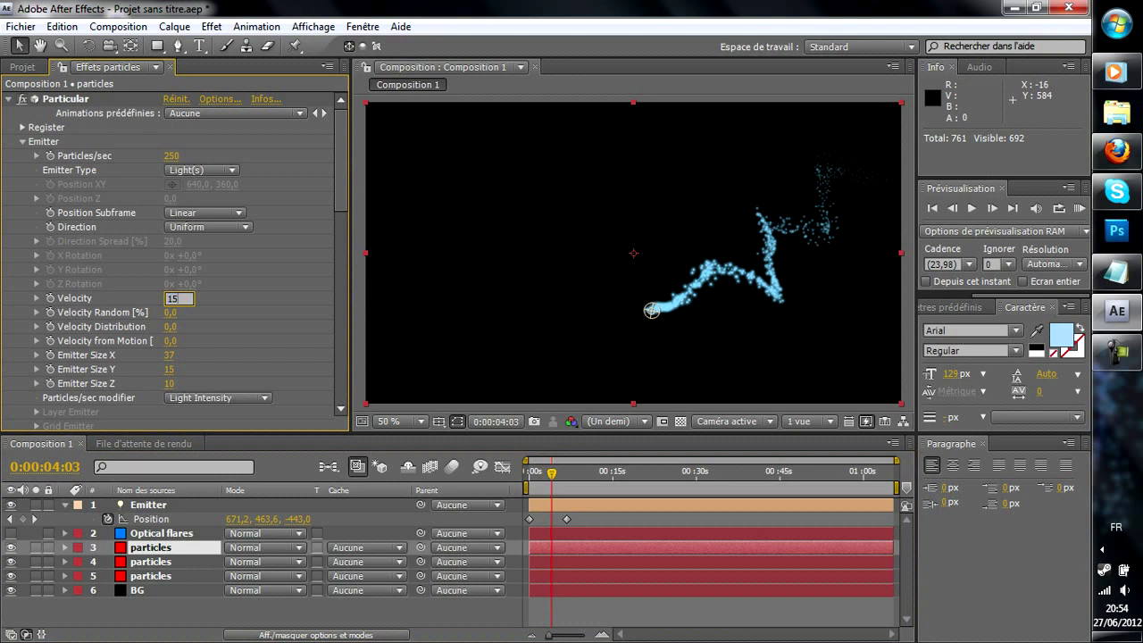
text(15)
key(Return)
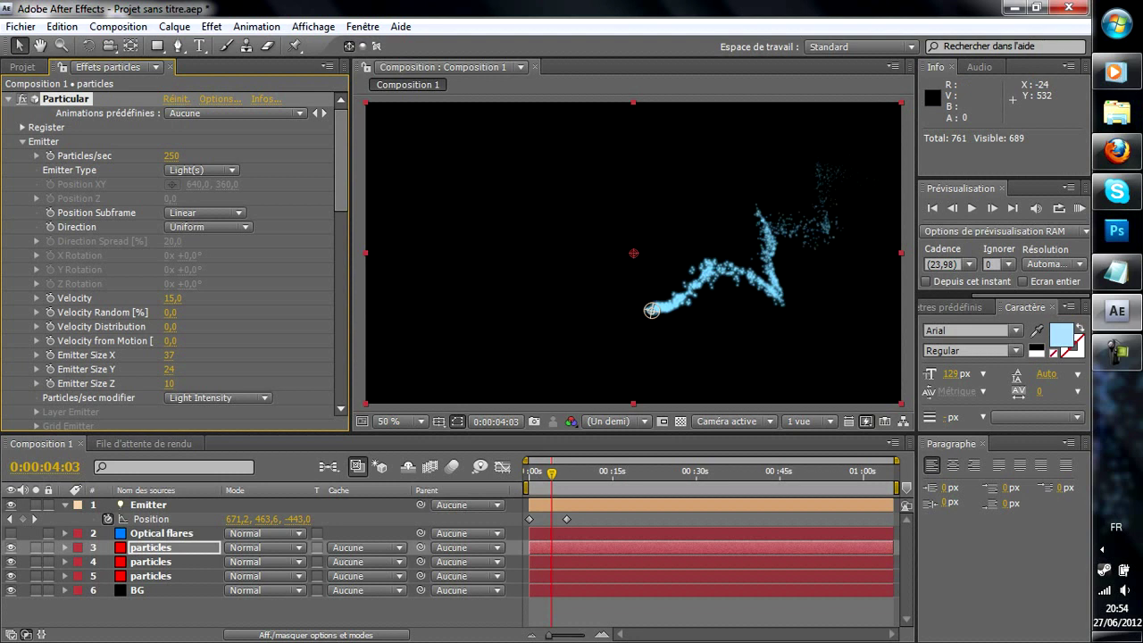
Step: Set the duplicate layer's Particles/sec to 300, Emitter Size X to 49 and Emitter Size Z to 46
click(171, 156)
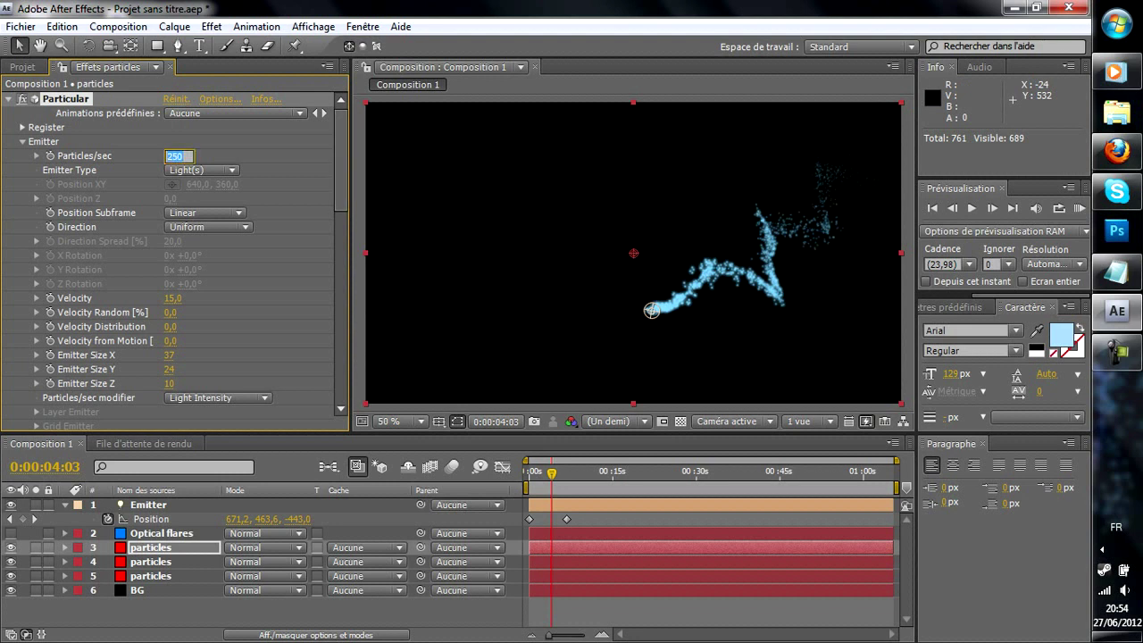
text(300)
key(Return)
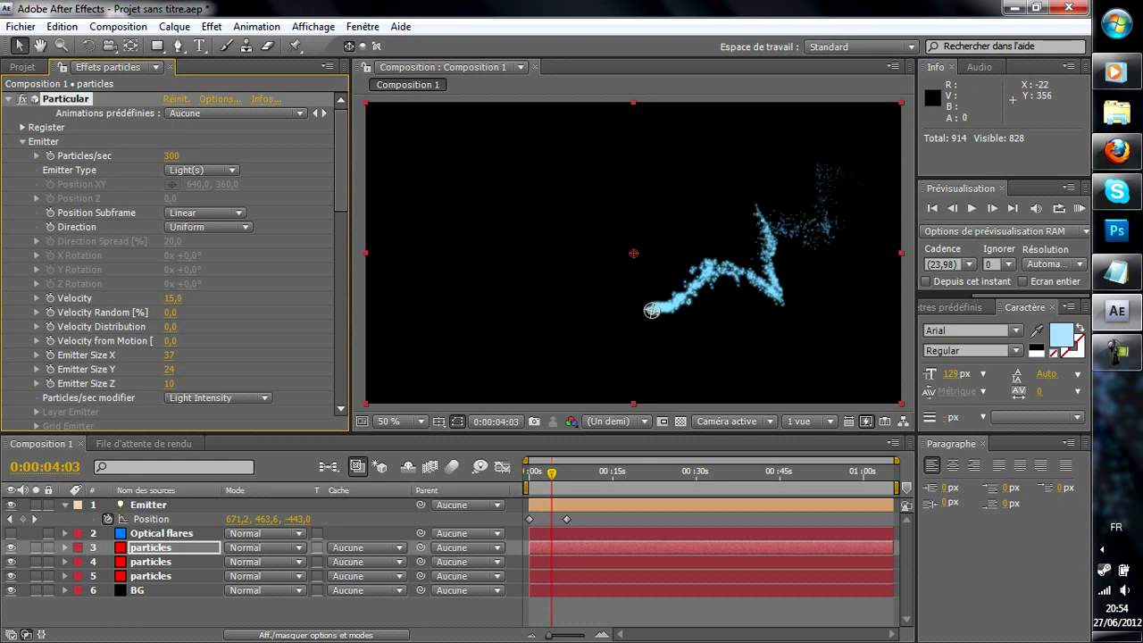
drag(169, 384, 174, 356)
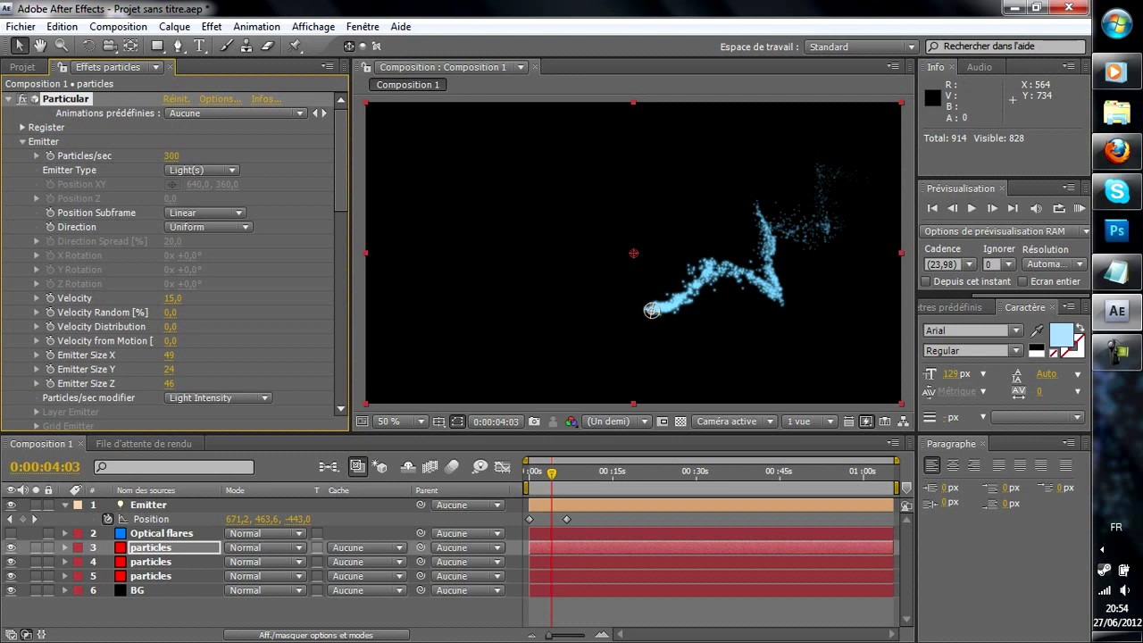
Step: Preview the denser three-layer particle trail from 0:00:00:00 to about 0:00:02:20
click(529, 474)
key(space)
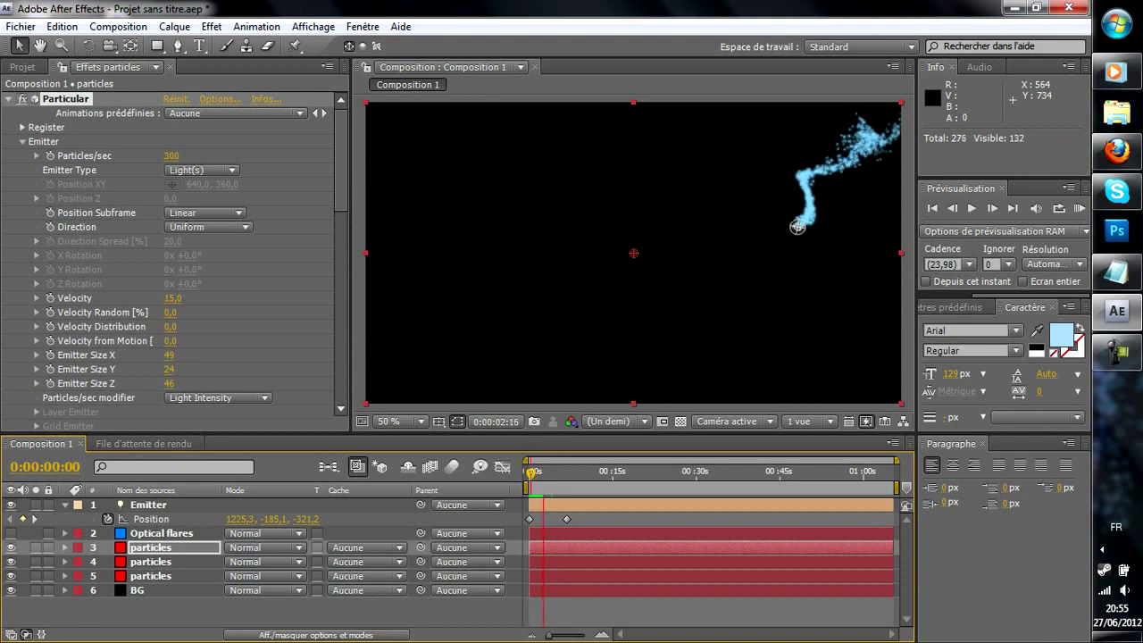
key(space)
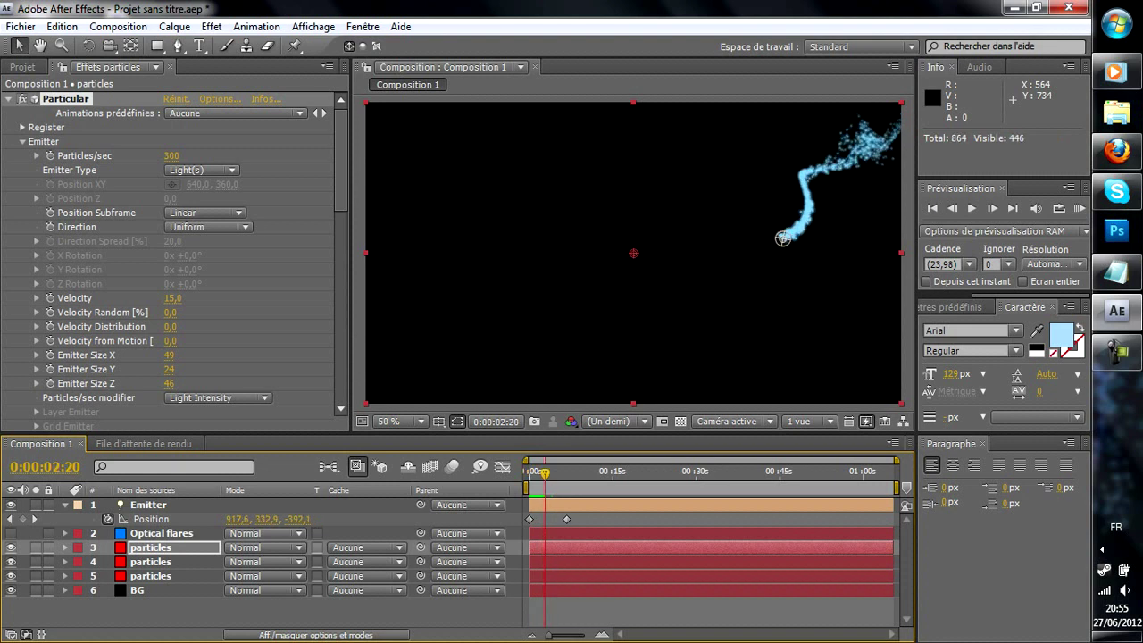
Step: Change the top particles layer's Particle Type to Sphere and set its particle Size to 2
drag(341, 164, 341, 261)
click(236, 191)
click(205, 174)
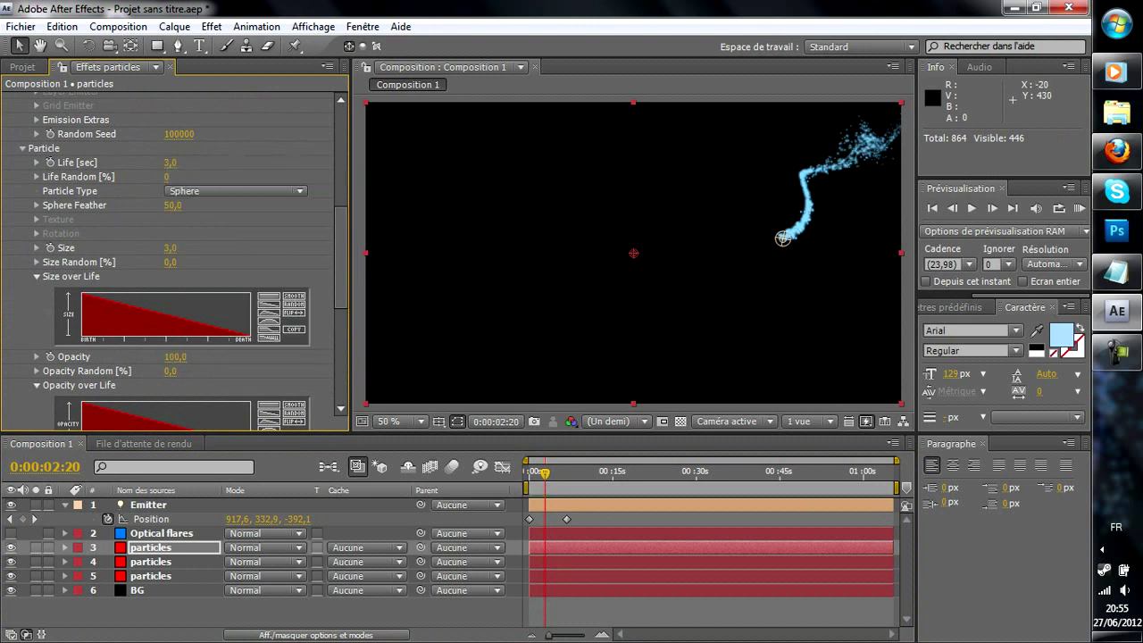
click(170, 247)
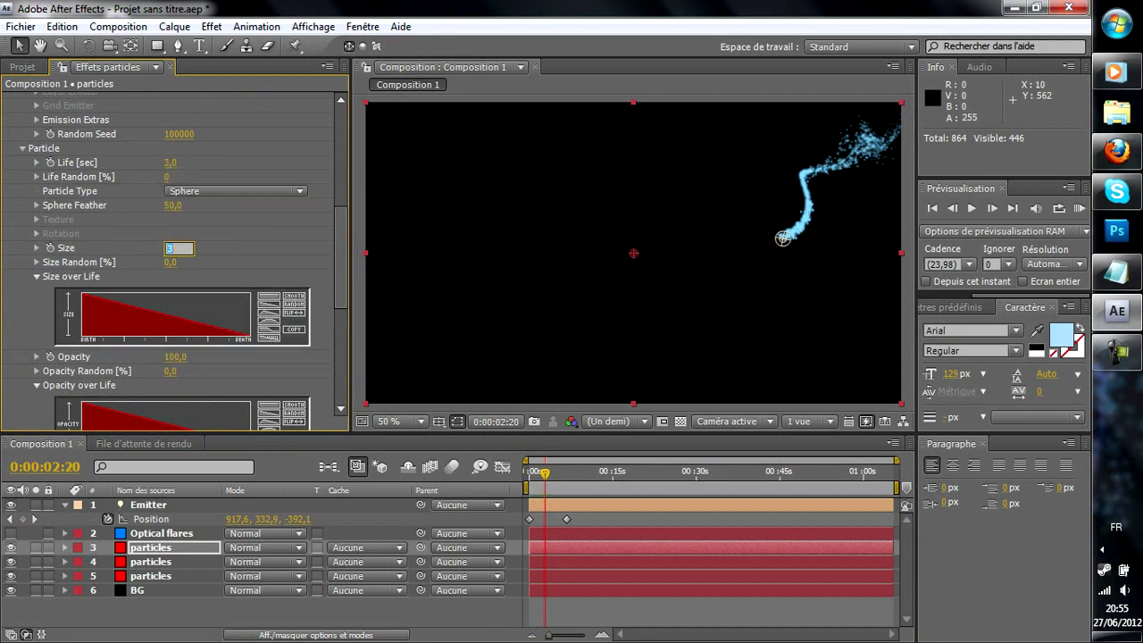
key(Return)
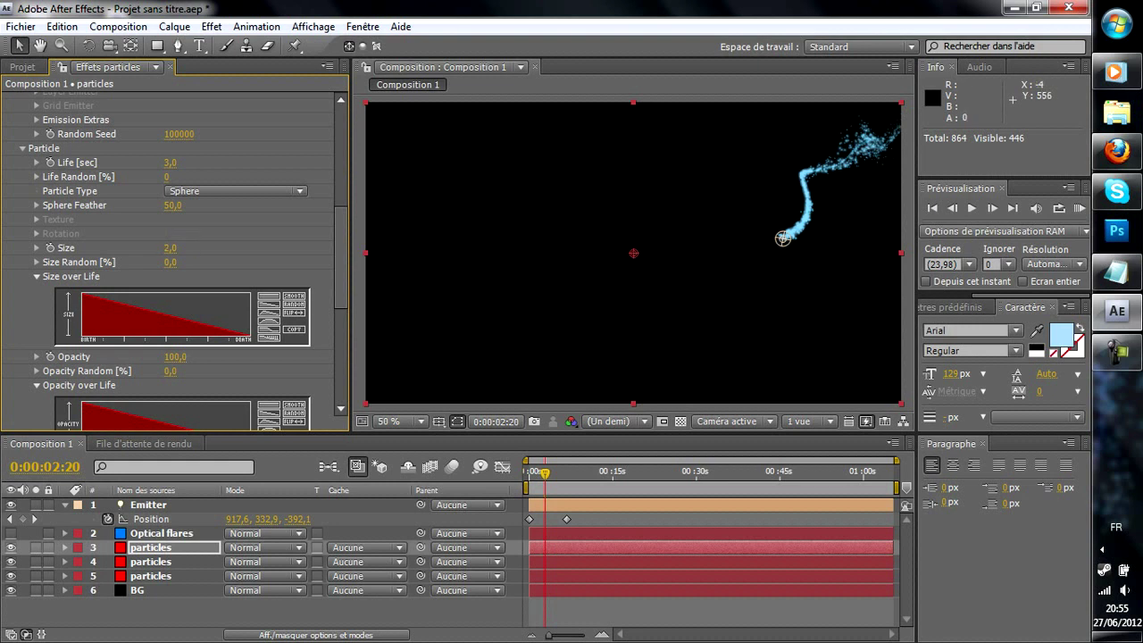
Step: Preview the trail with the smaller sphere particles from 0:00:00:00 to about 0:00:06:10
click(528, 472)
key(space)
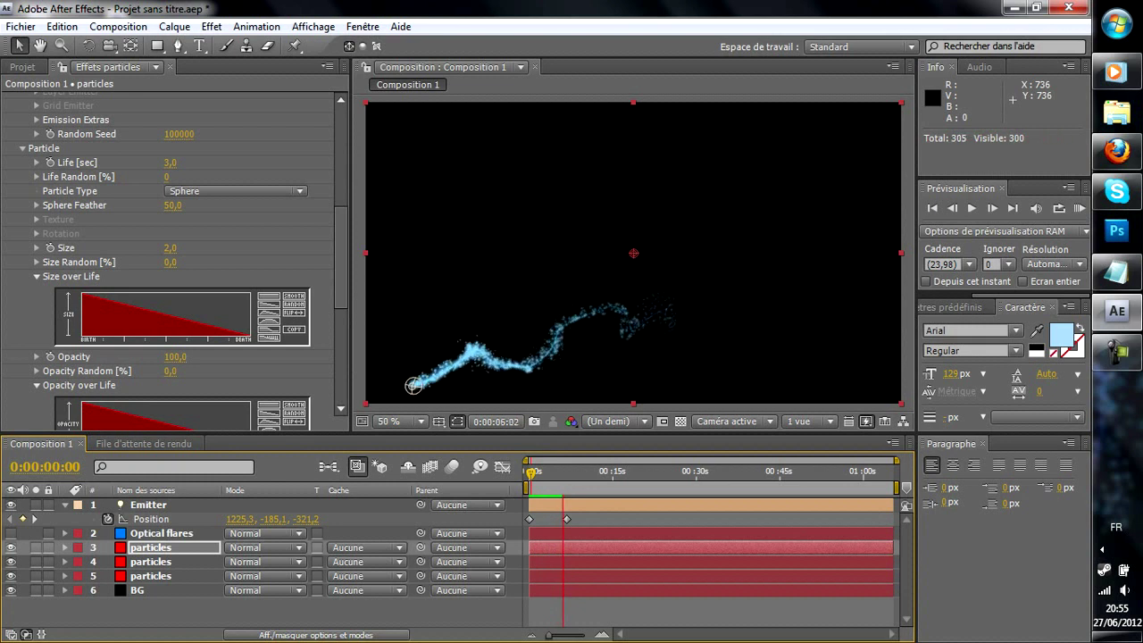
key(space)
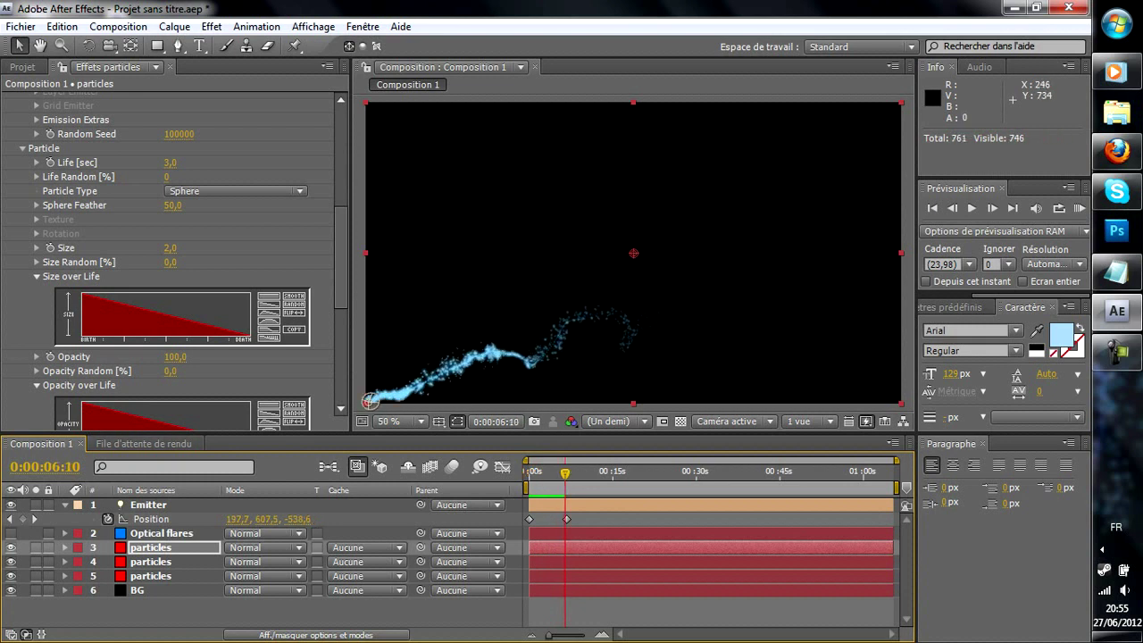
Step: Make the Optical flares layer visible and apply the Video Copilot Optical Flares effect to it
click(11, 533)
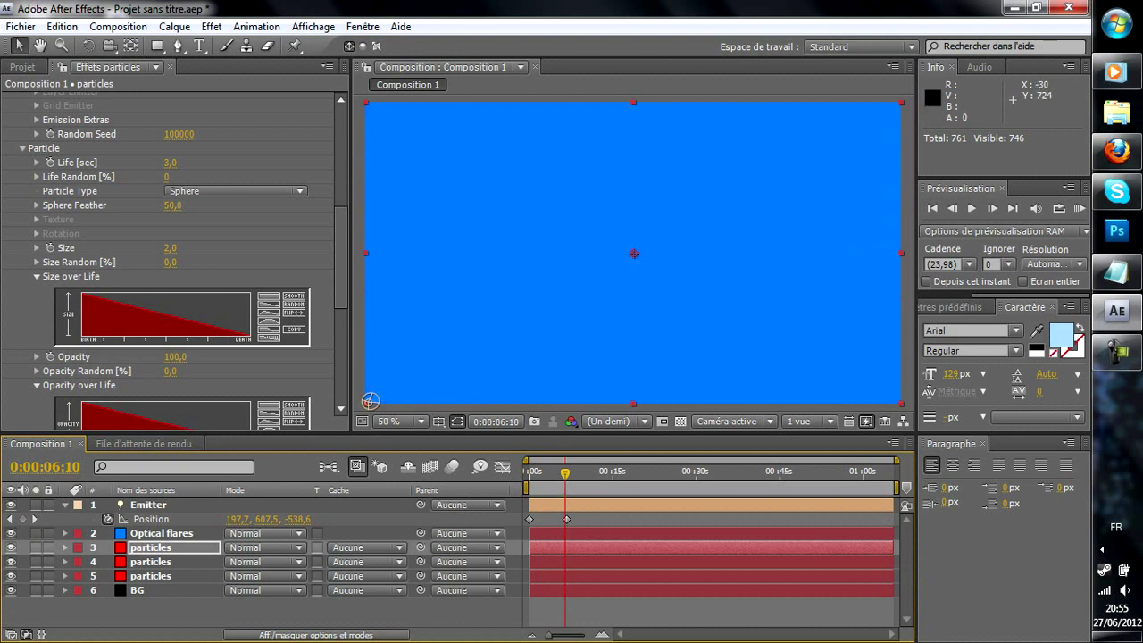
click(161, 533)
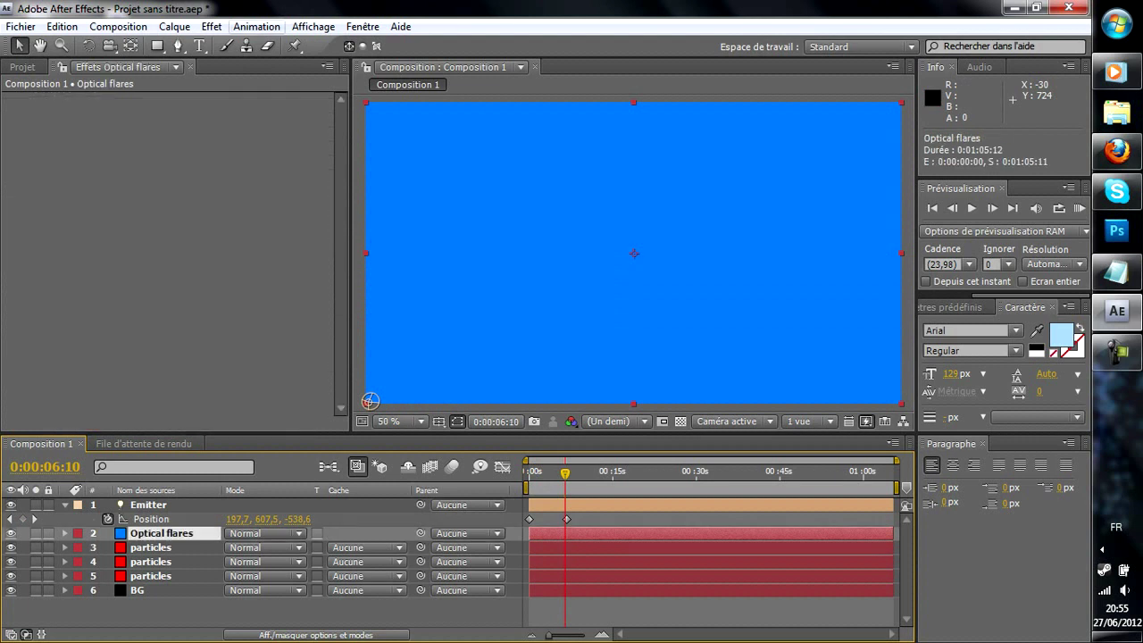
click(211, 26)
mouse_move(473, 92)
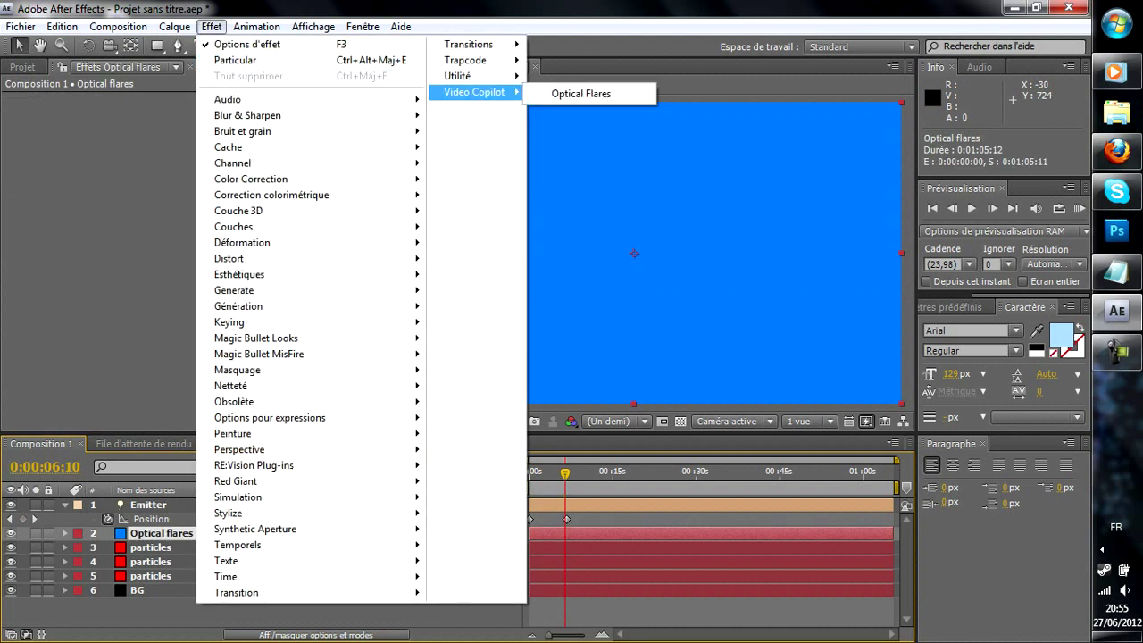
click(580, 93)
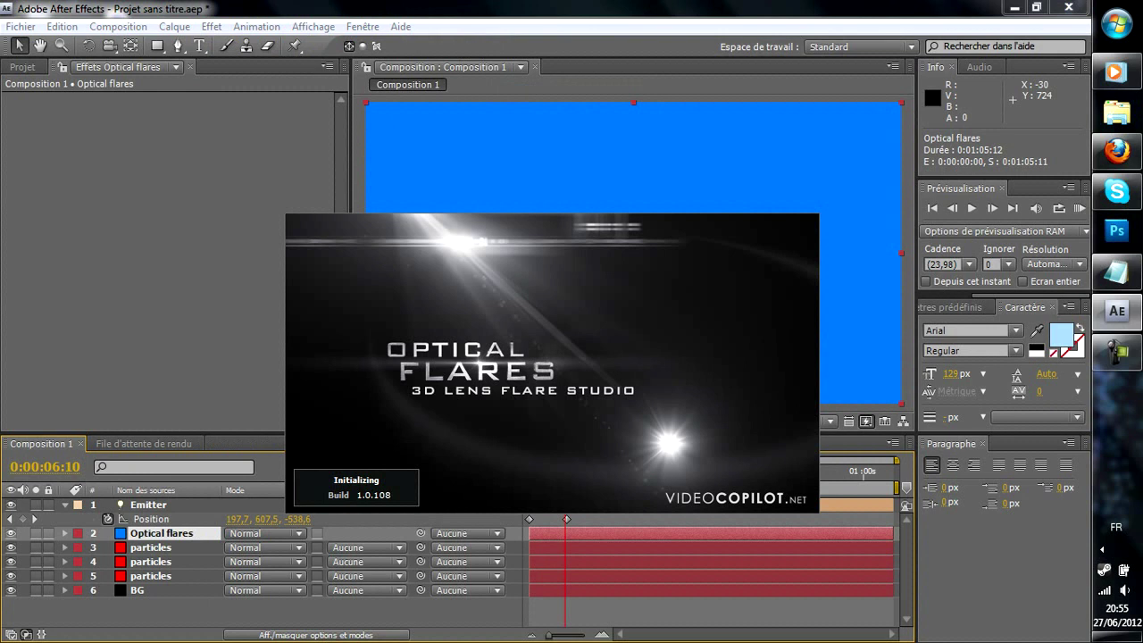
mouse_move(1116, 352)
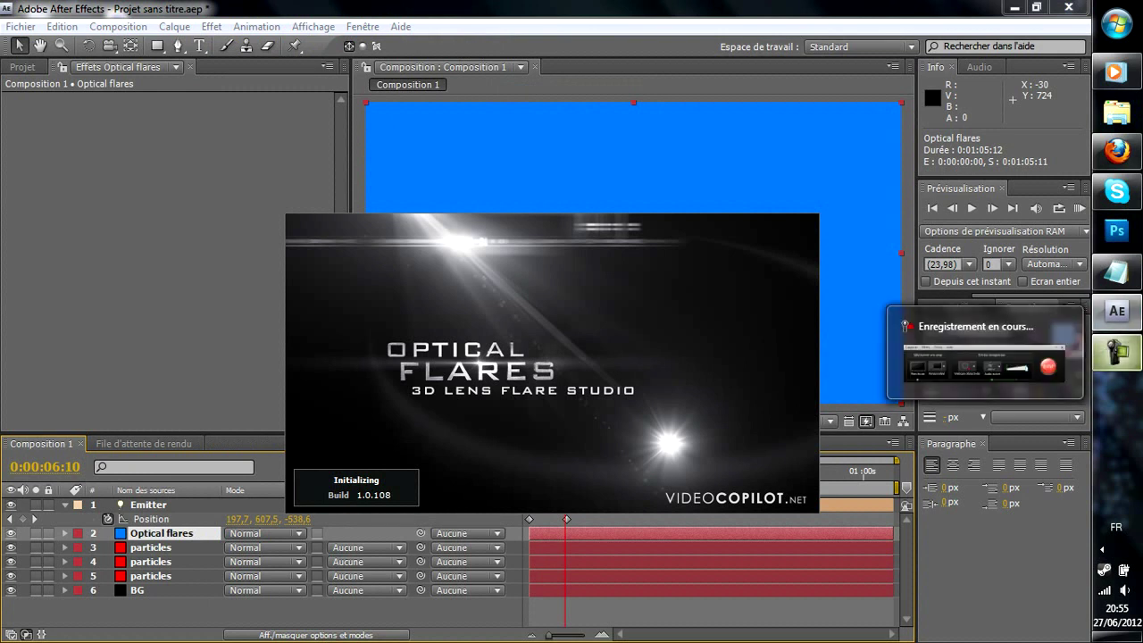
mouse_move(985, 361)
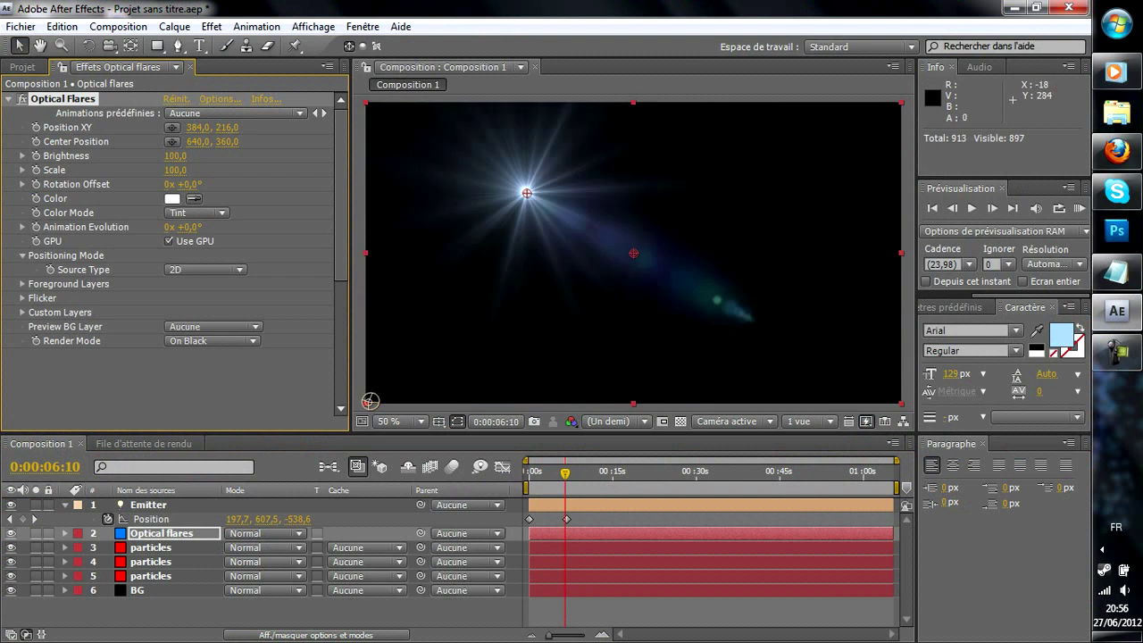
Step: In the Optical Flares options, delete the Multi Iris, Spike Ball and other extra objects, keeping only the Glint and two Glow objects
click(220, 99)
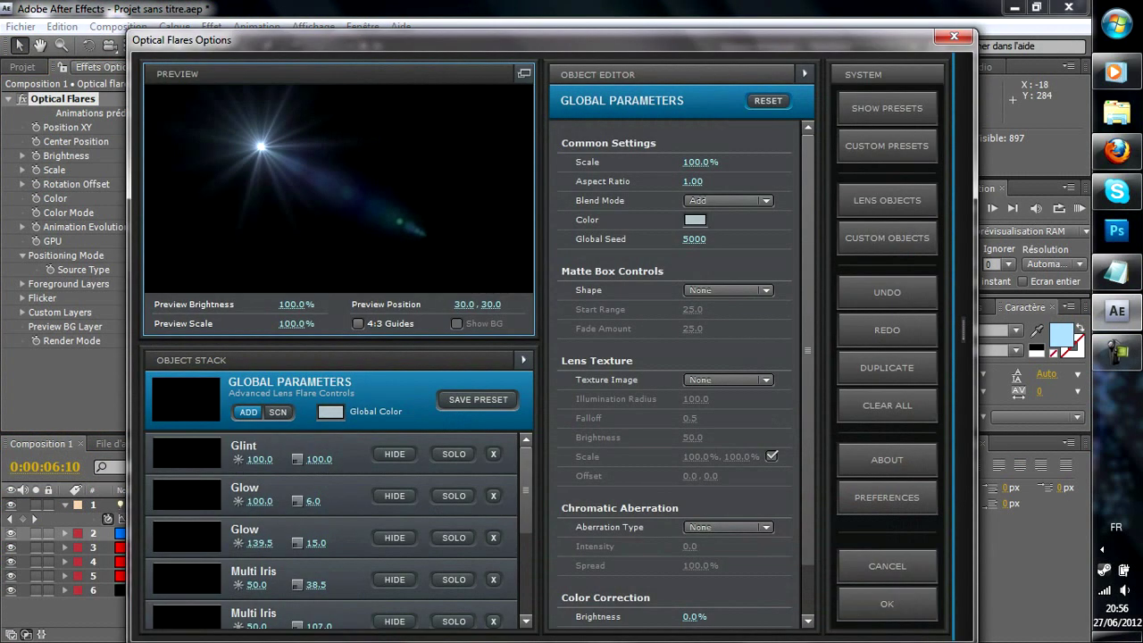
scroll(453, 509, down, 1)
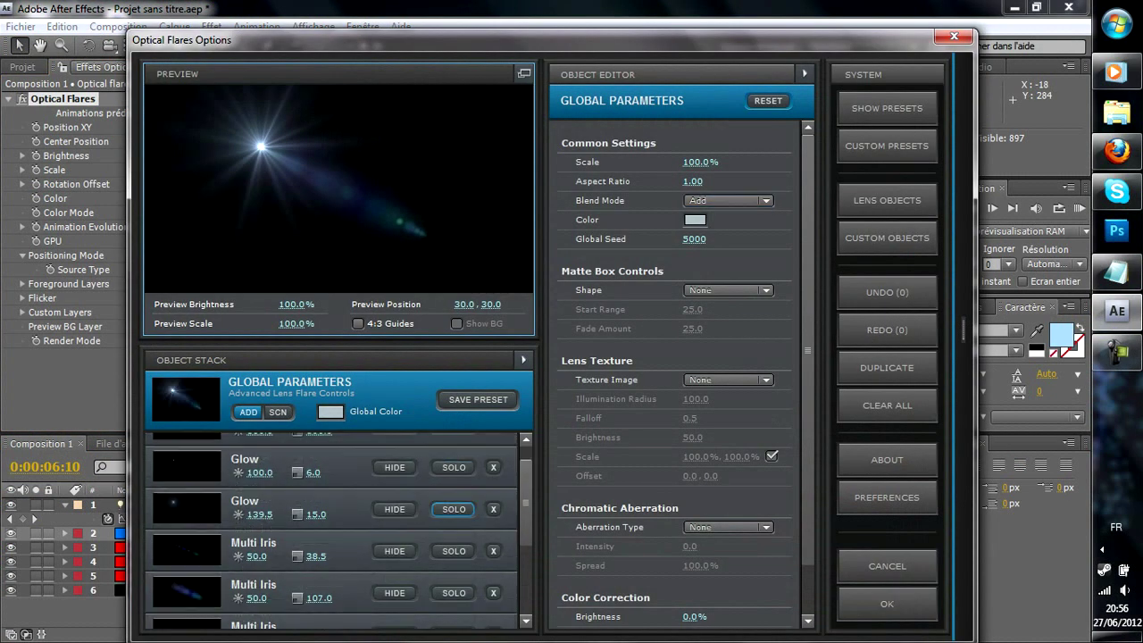
click(492, 550)
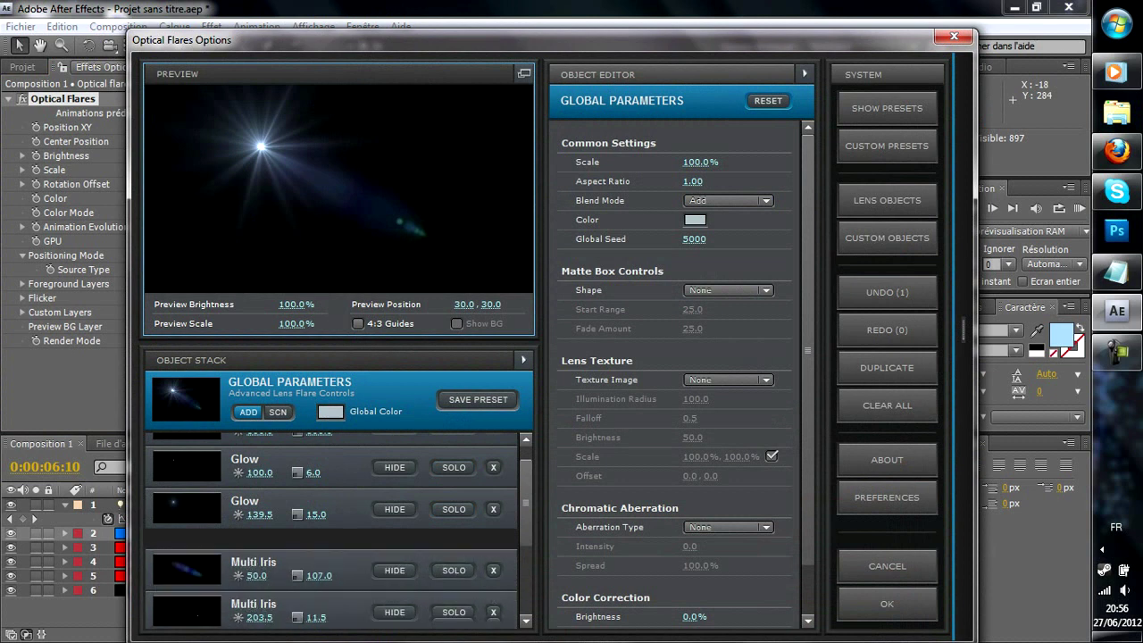
click(493, 551)
click(493, 551)
click(493, 550)
click(492, 551)
click(492, 565)
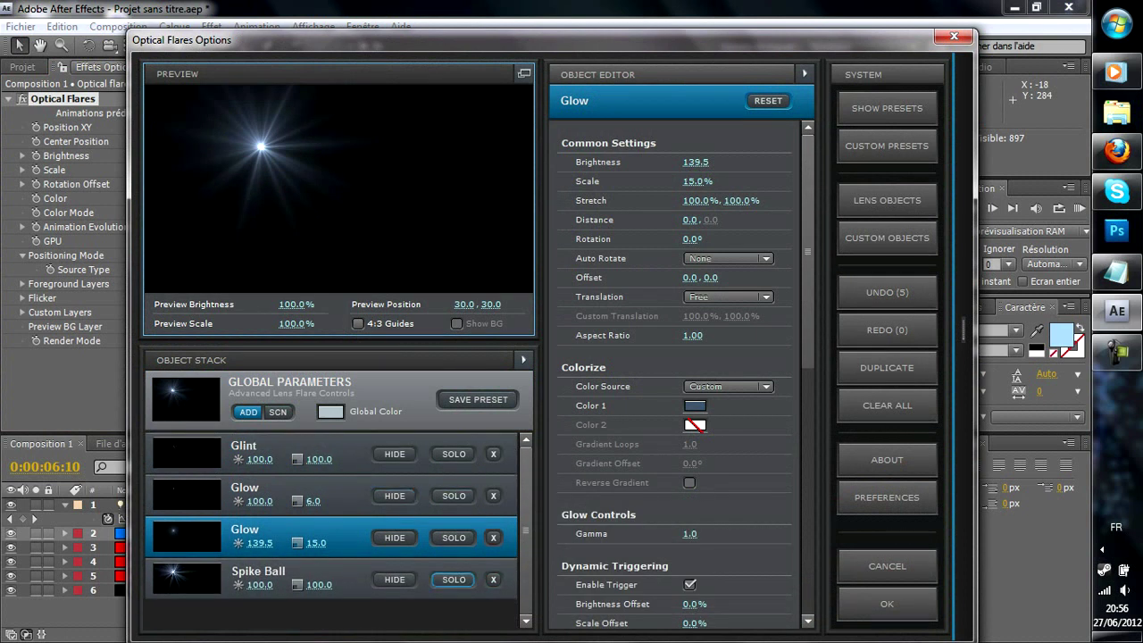
click(492, 579)
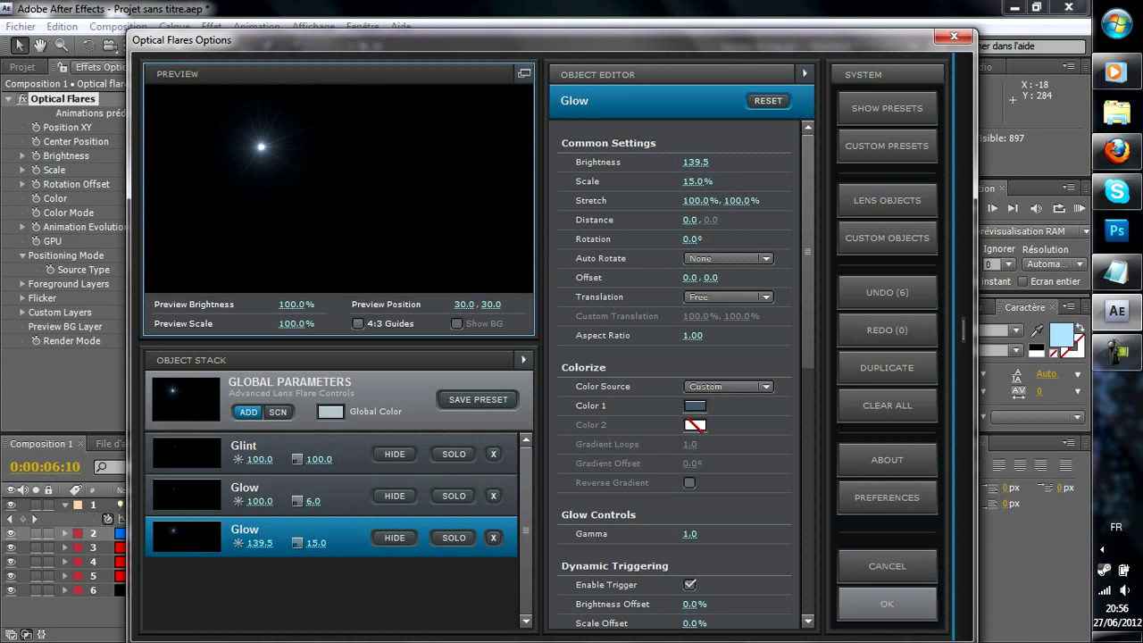
click(887, 603)
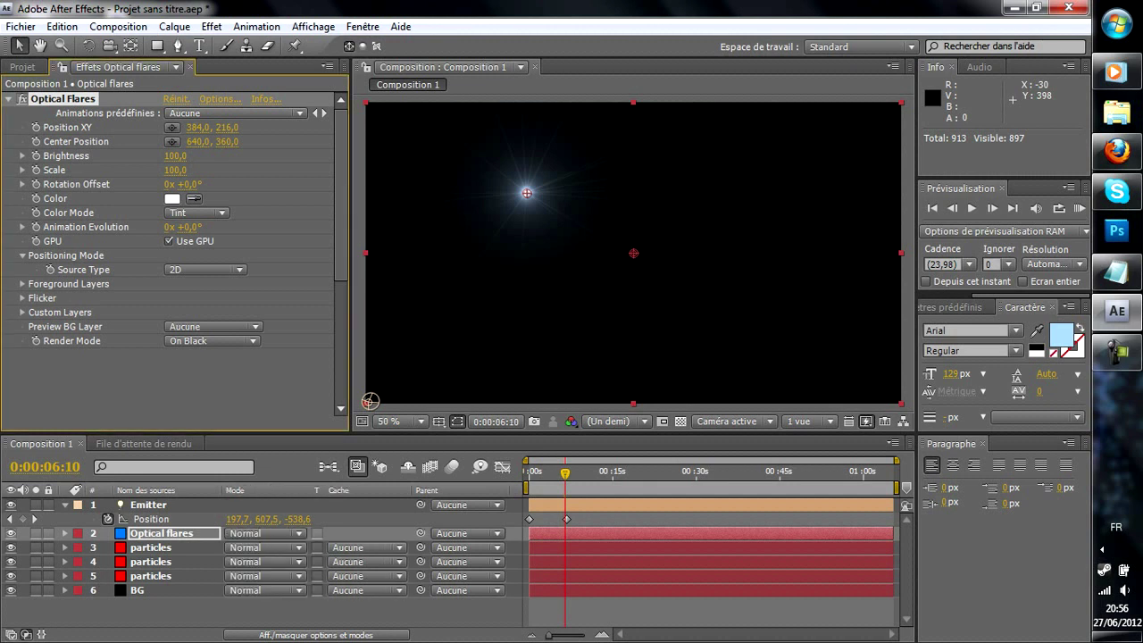
Step: Set the Optical flares layer's blending mode to Addition and raise the flare's Brightness to 180
click(265, 533)
click(268, 280)
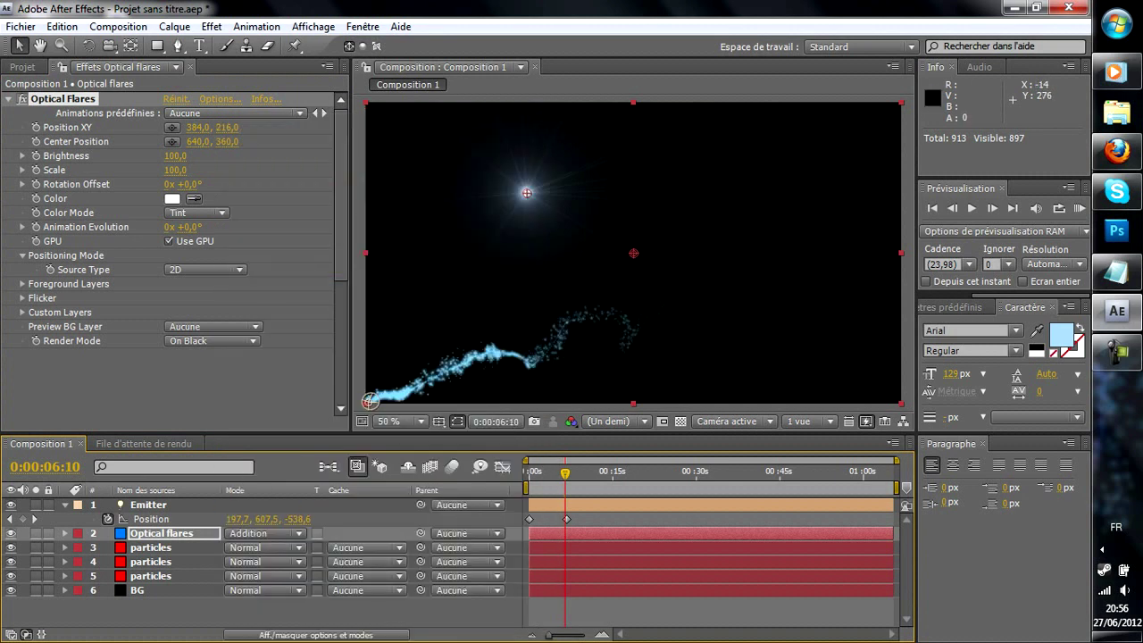
drag(201, 157, 247, 157)
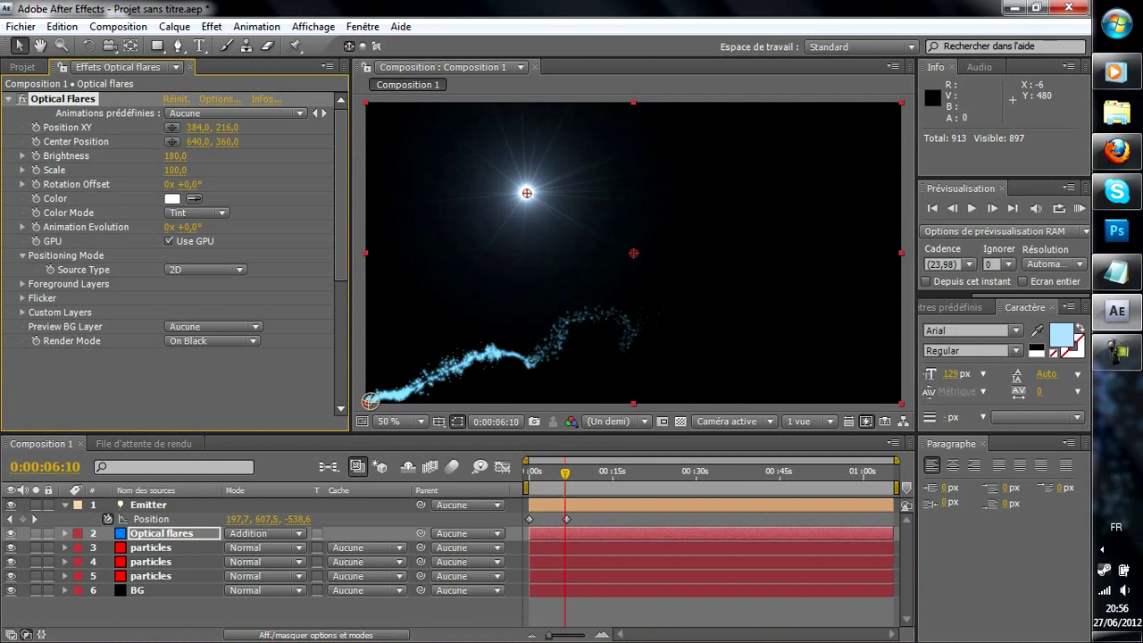
Step: Set the flare's positioning Source Type to Track Lights and check its placement at 0:00:03:22
click(205, 268)
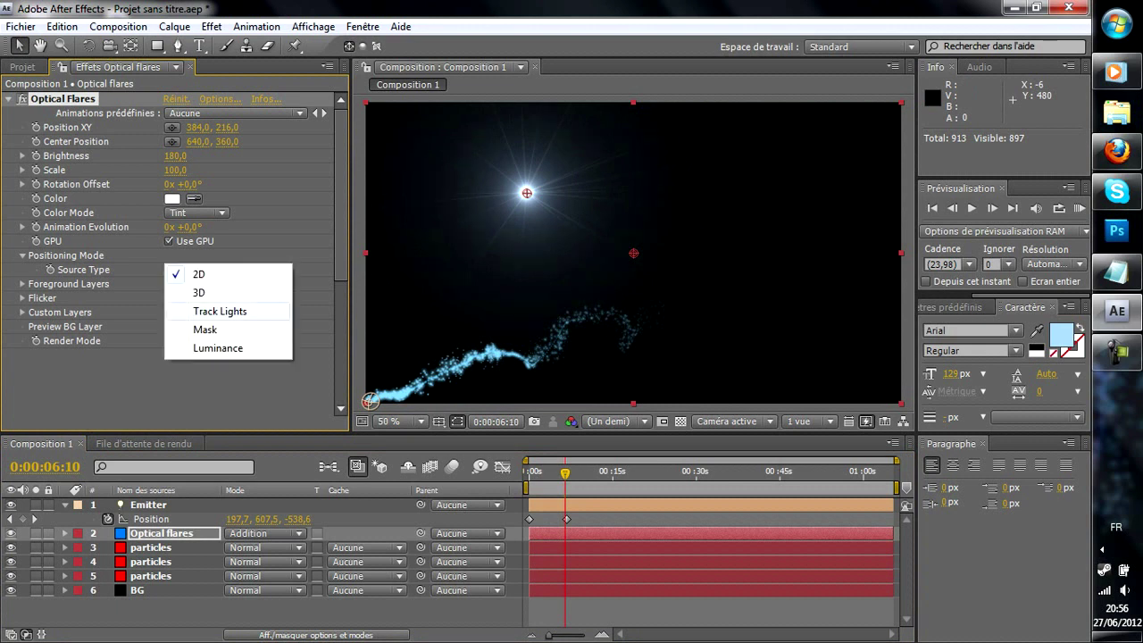
click(220, 311)
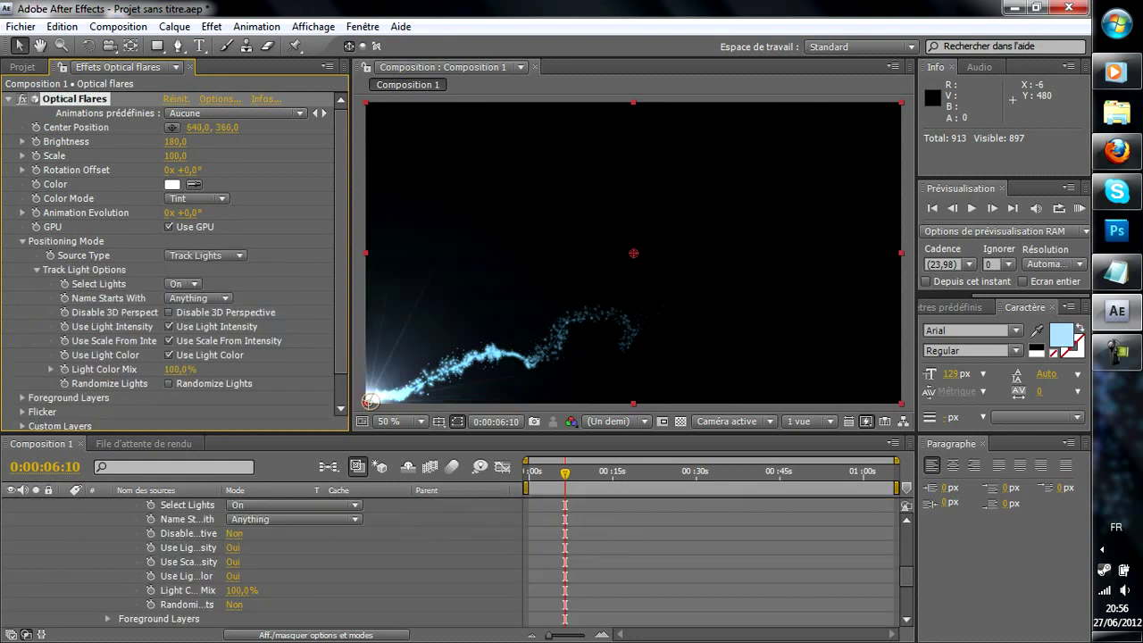
drag(538, 472, 549, 471)
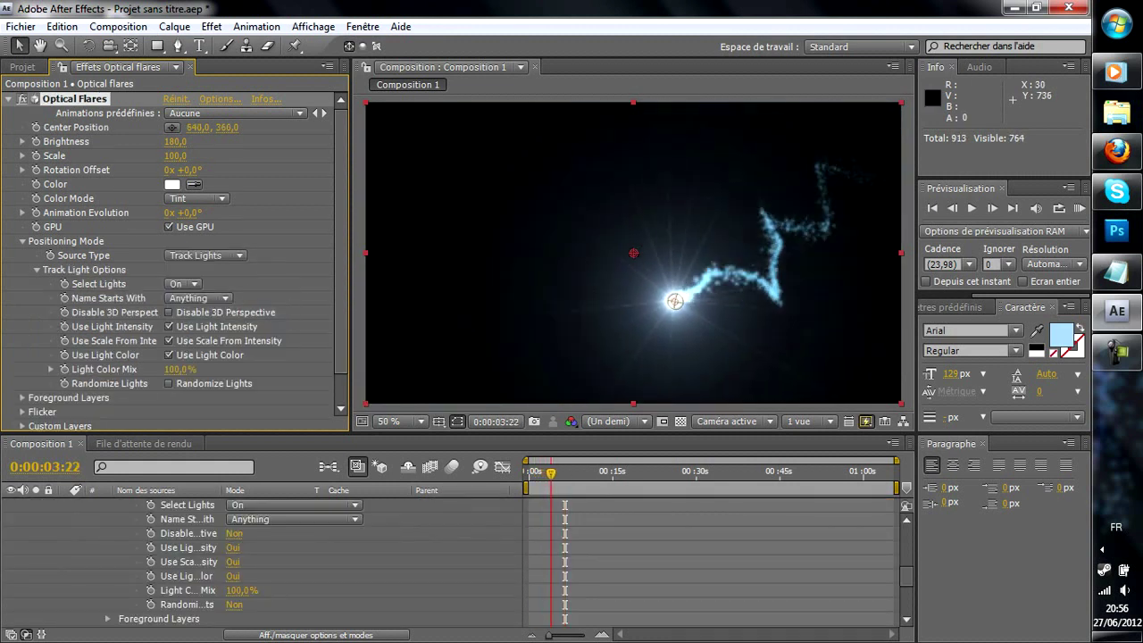
Step: Precompose the Emitter, Optical flares and three particles layers into a composition named Flare, and duplicate the resulting layer
scroll(268, 562, up, 6)
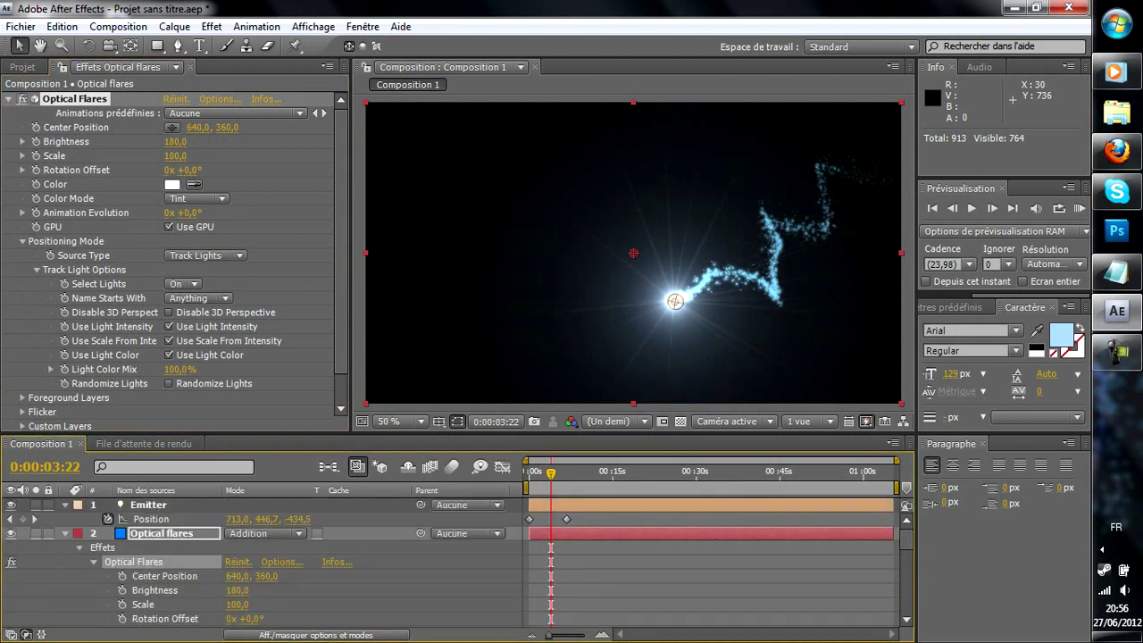
click(65, 533)
click(65, 506)
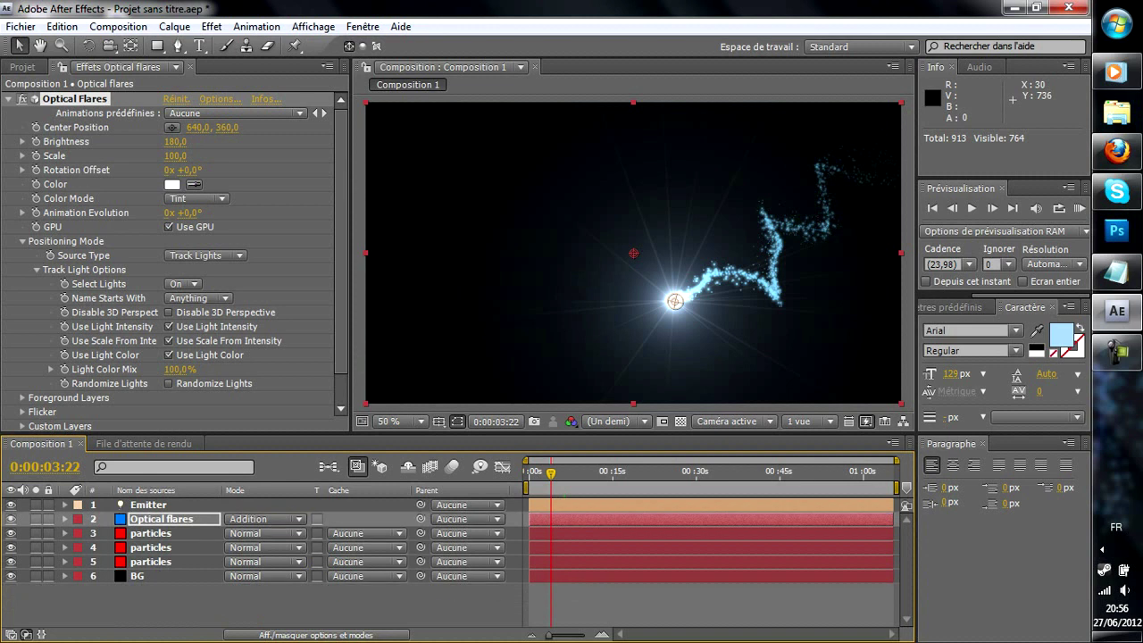
ctrl+click(150, 562)
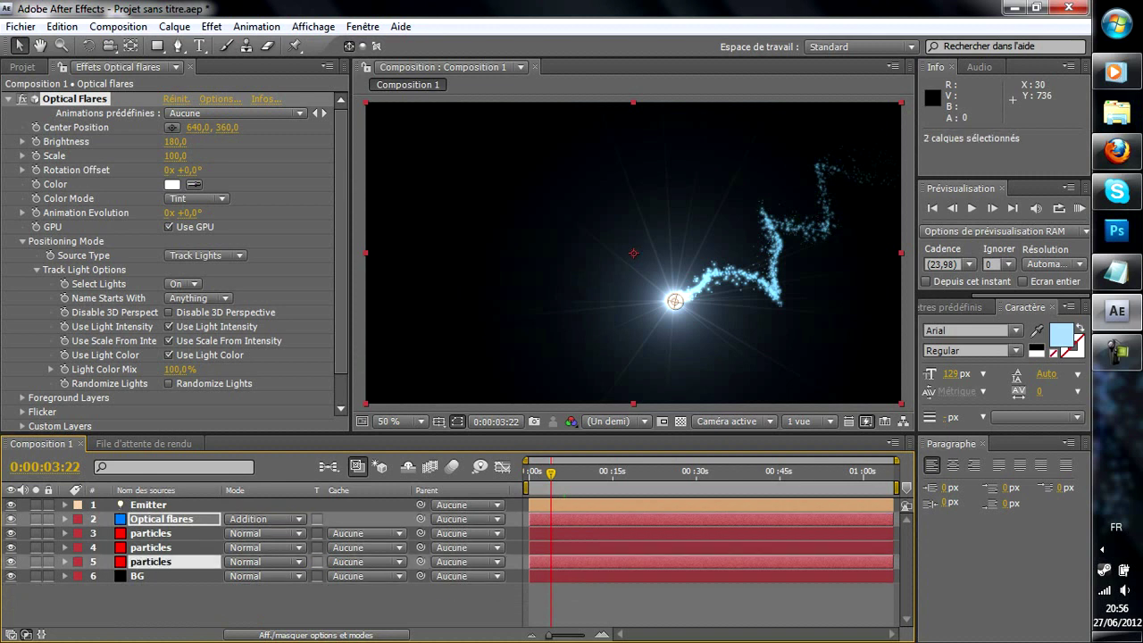
ctrl+click(150, 547)
ctrl+click(151, 533)
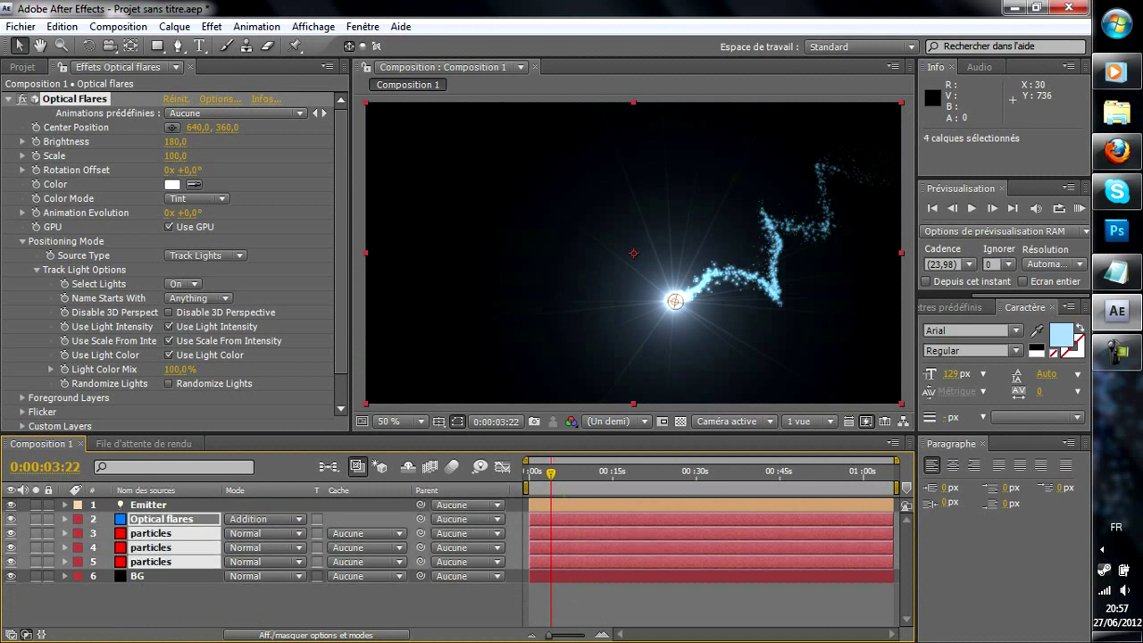
ctrl+click(148, 505)
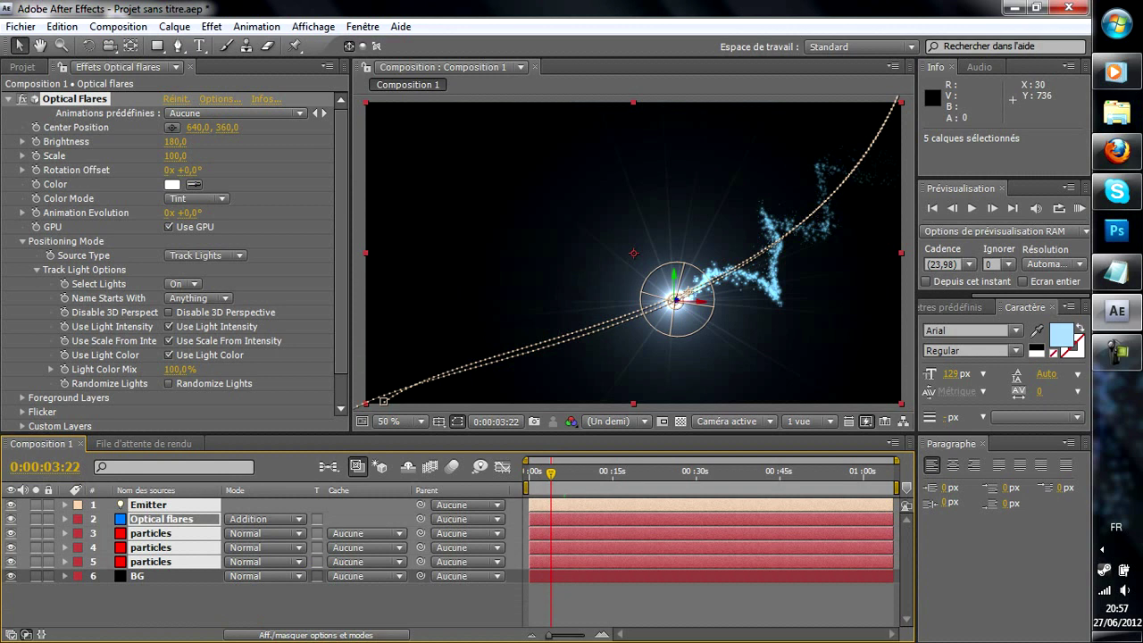
click(175, 25)
mouse_move(223, 483)
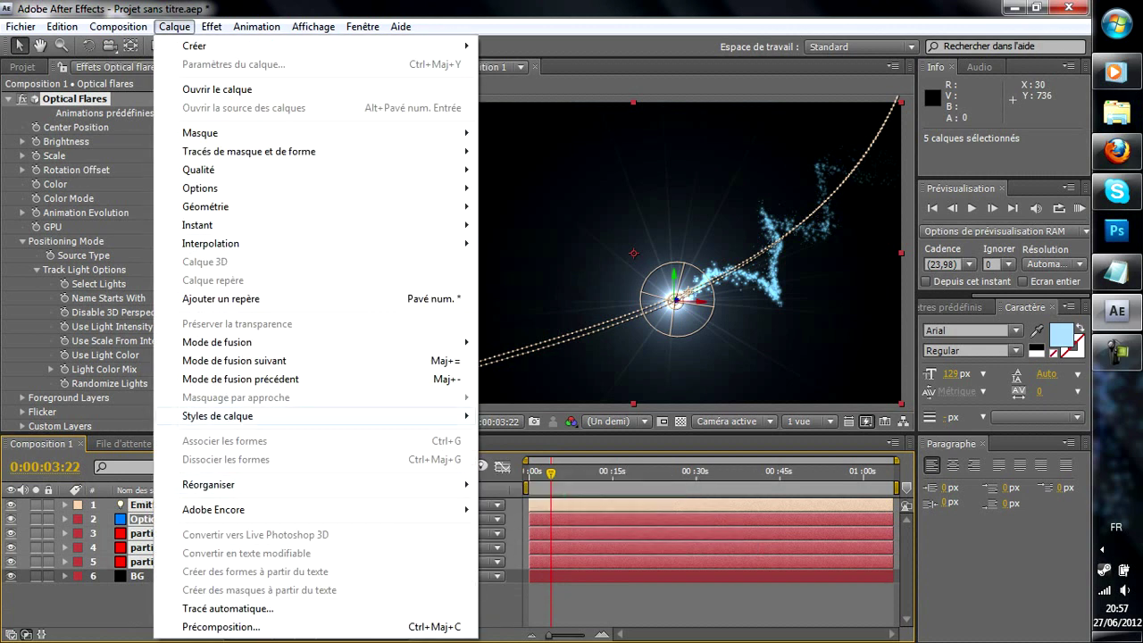
click(221, 627)
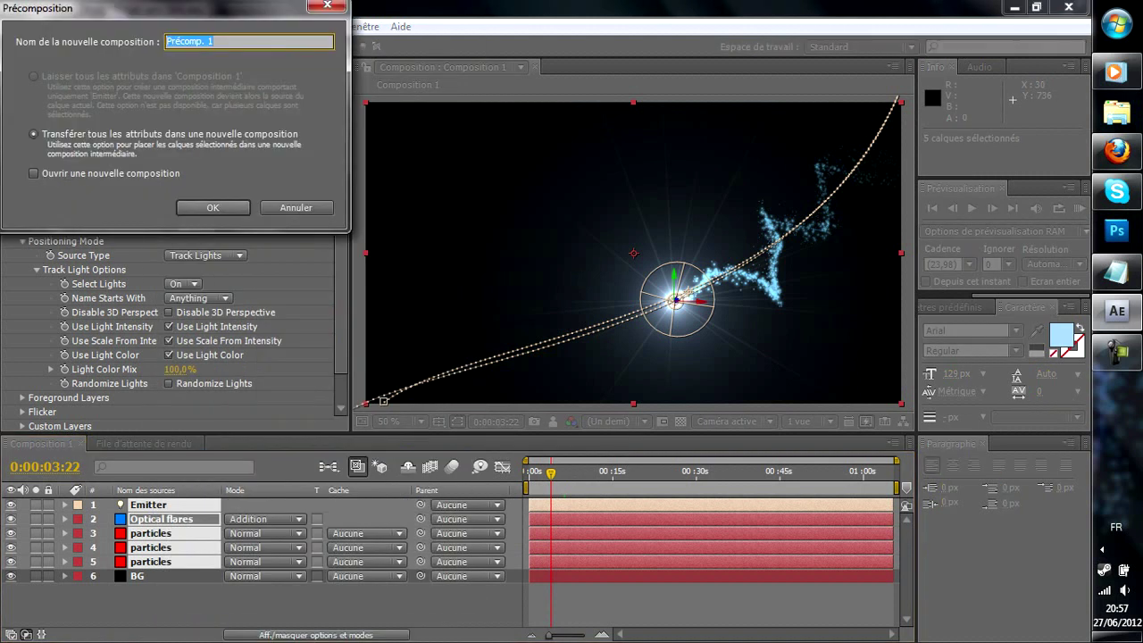
text(Fla)
key(Return)
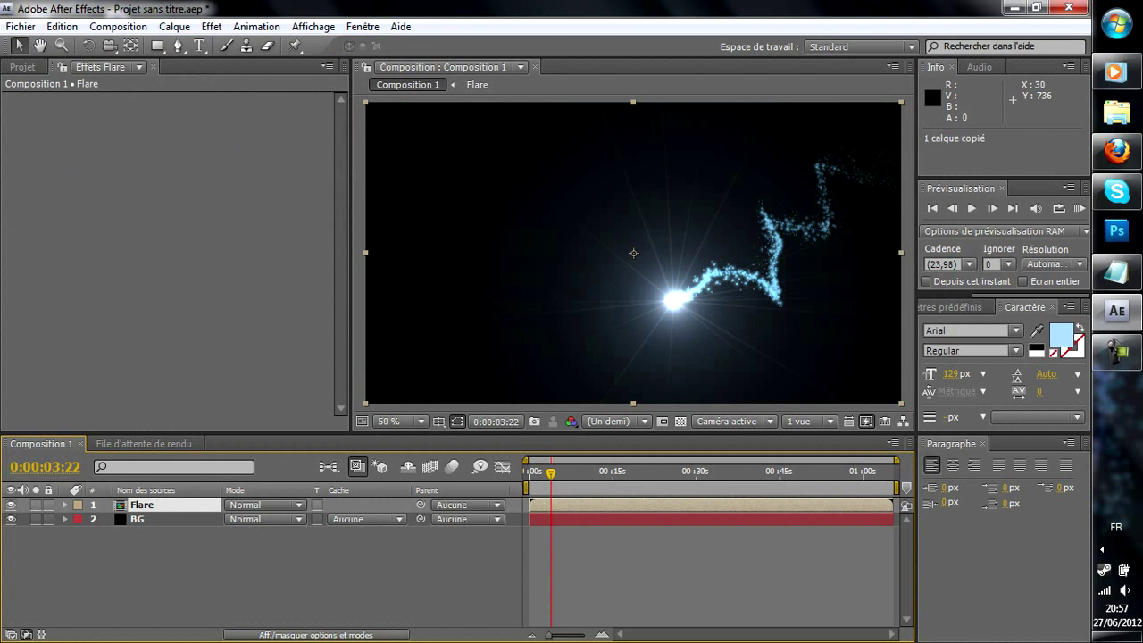
key(ctrl+d)
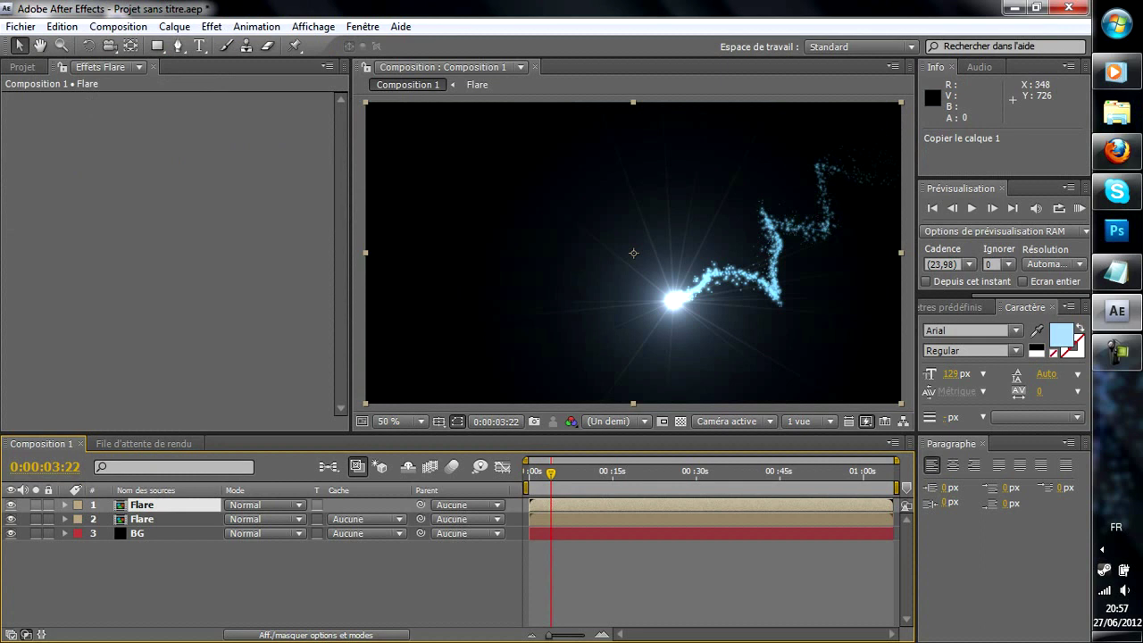
Step: Try a vertical flip on the upper Flare layer and undo it
right_click(173, 506)
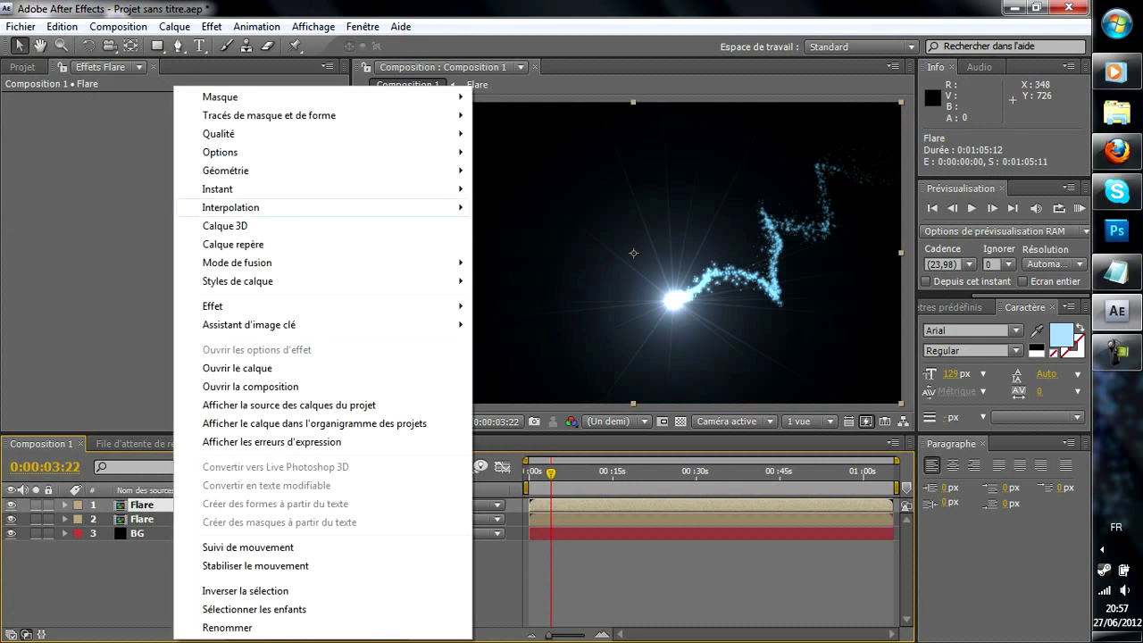
mouse_move(230, 207)
mouse_move(232, 169)
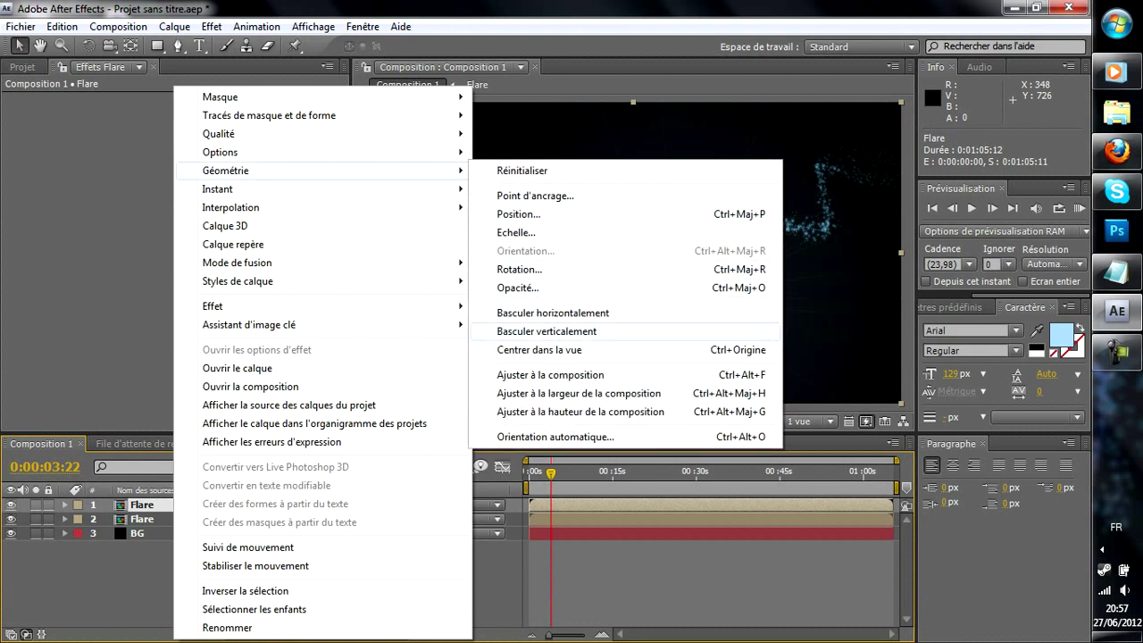
click(547, 331)
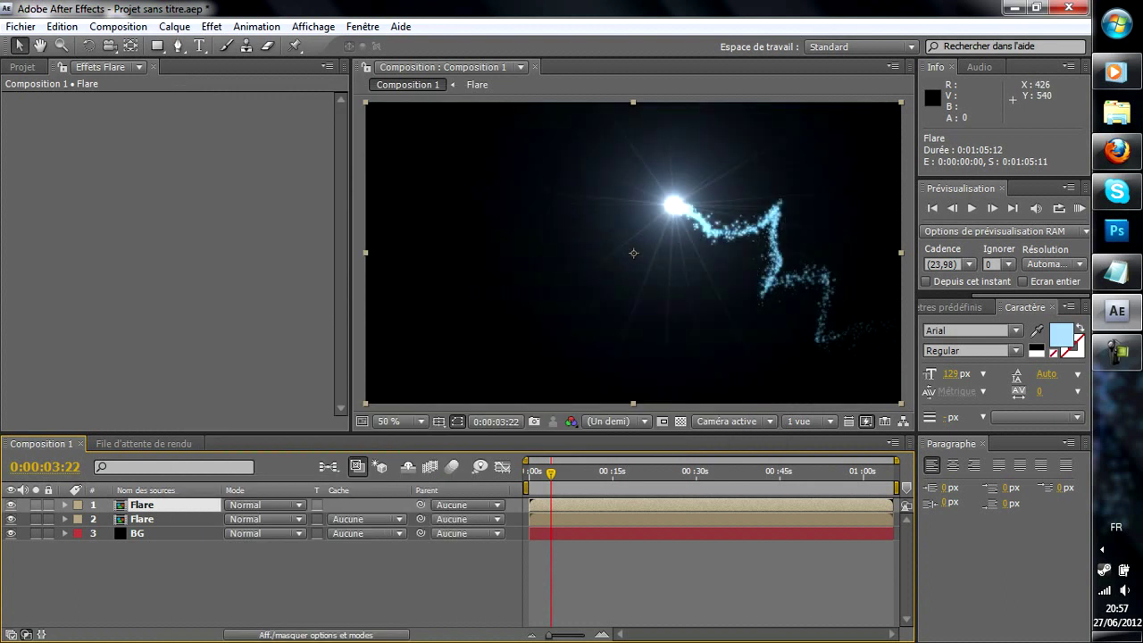
key(ctrl+z)
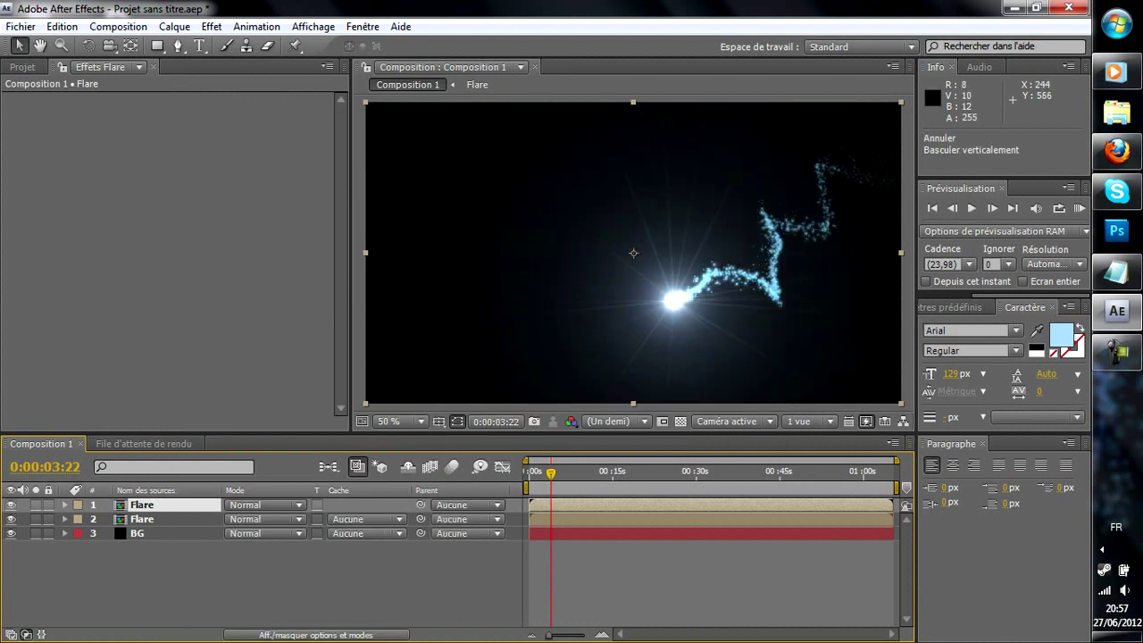
Step: Flip the upper Flare layer horizontally and set its blending mode to Addition
right_click(139, 505)
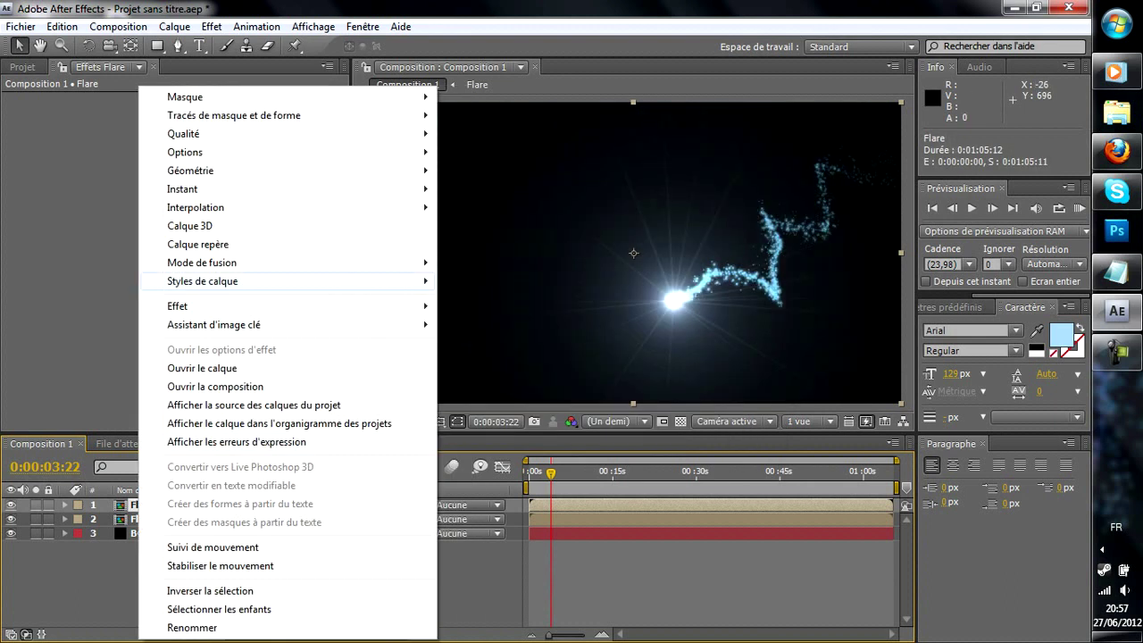
mouse_move(183, 189)
mouse_move(267, 170)
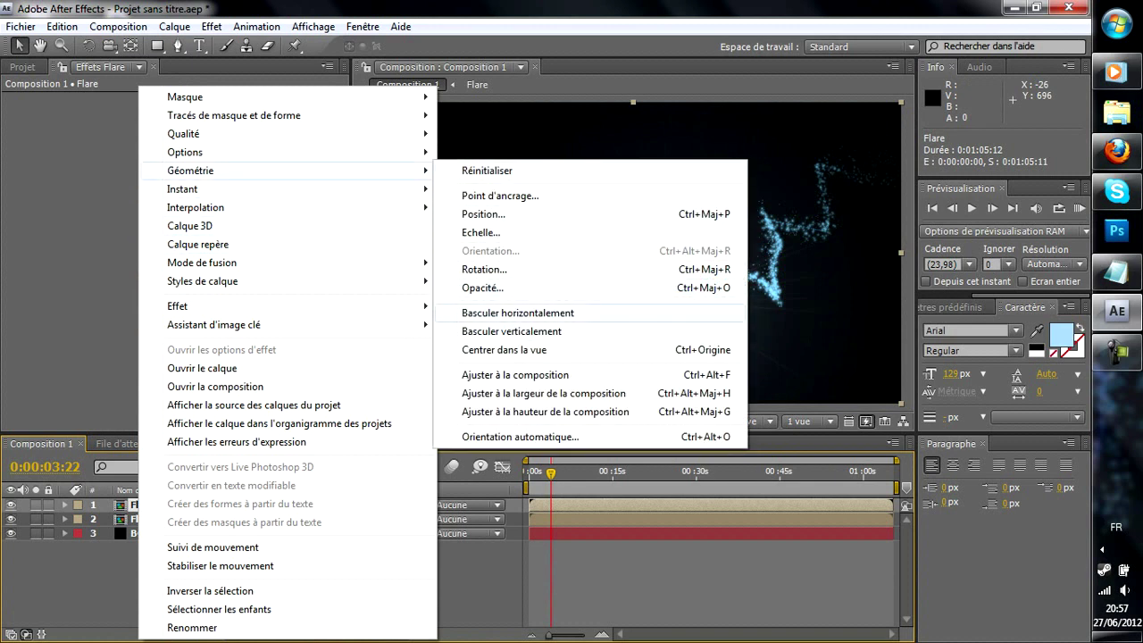
click(517, 313)
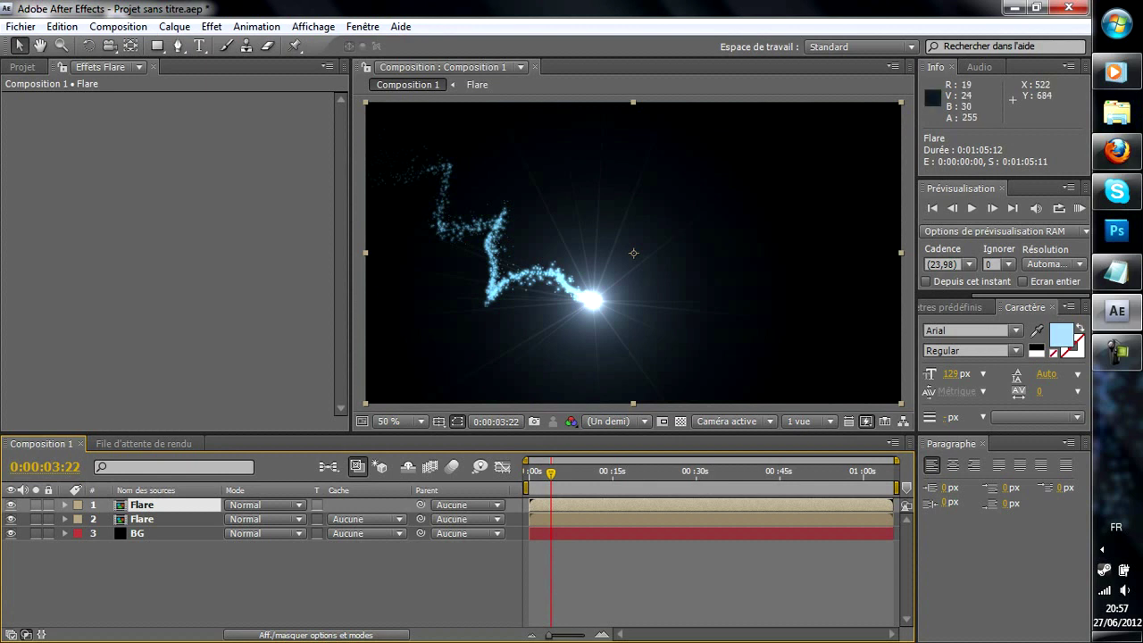
click(265, 506)
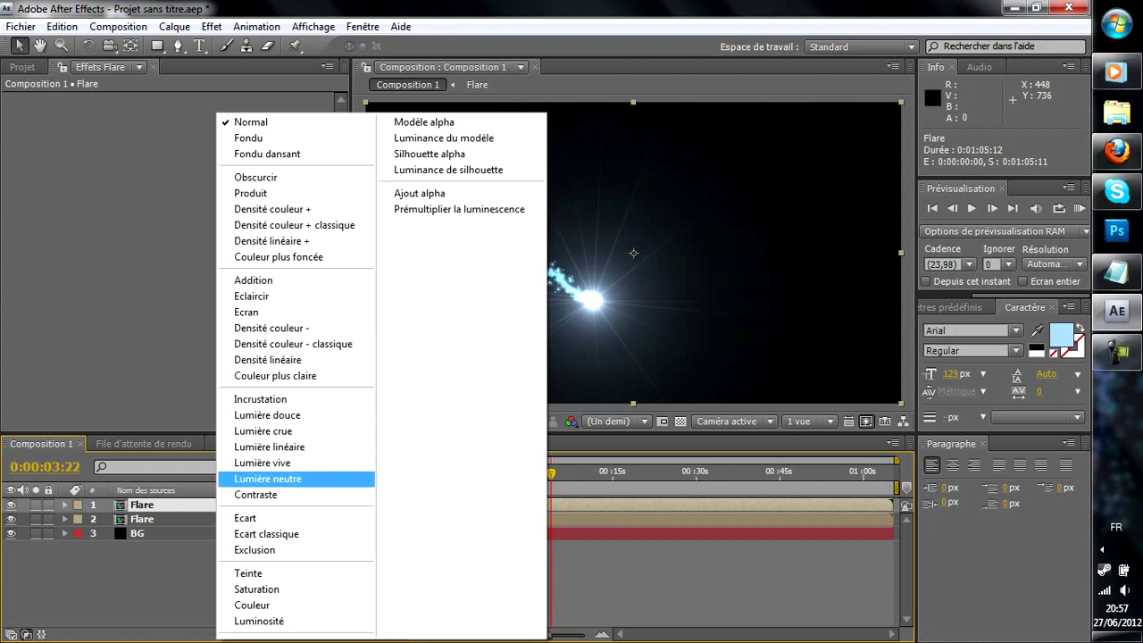
click(297, 279)
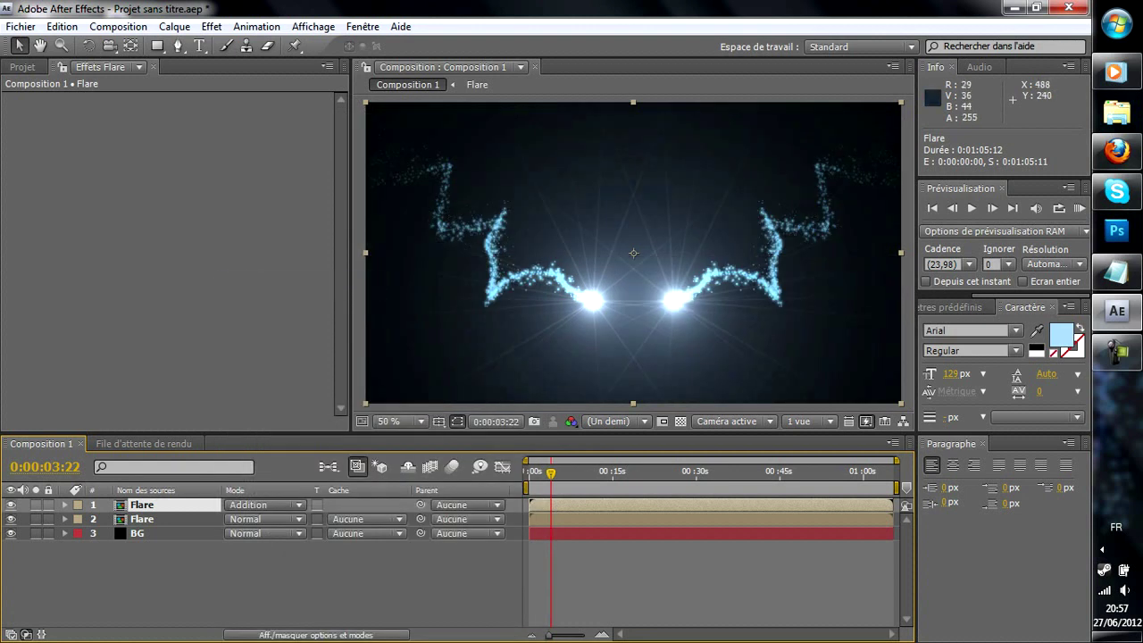
Step: Shorten the work area to end at about 8.5 seconds and preview the mirrored flare animation from the first frame
key(comma)
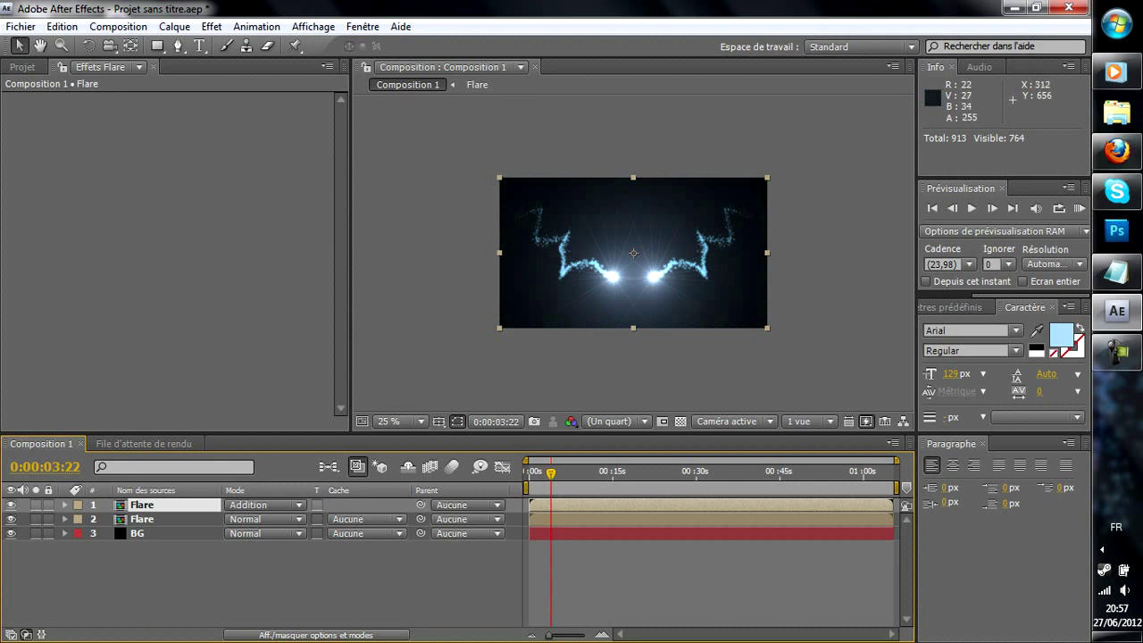
key(period)
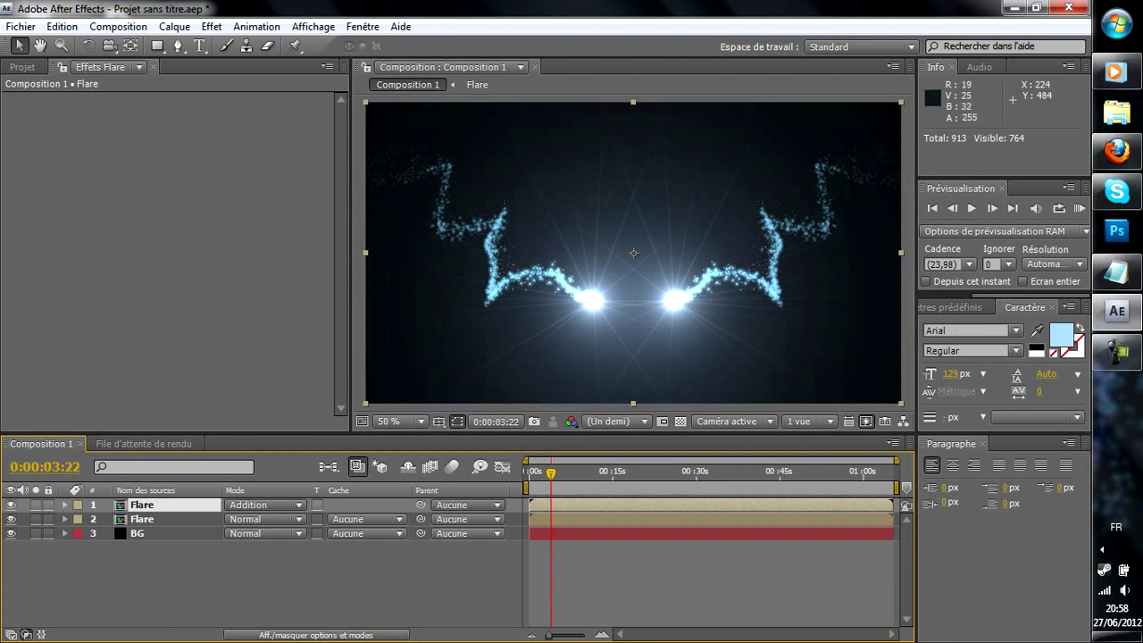
key(Home)
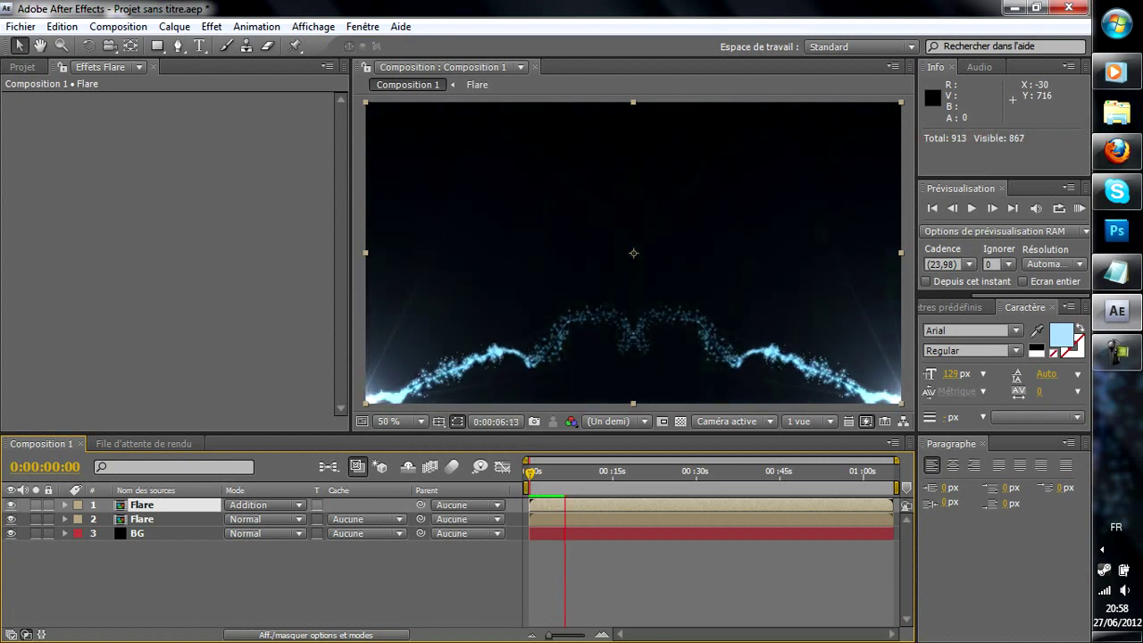
mouse_move(896, 488)
mouse_down()
mouse_move(545, 487)
mouse_move(575, 488)
mouse_up()
drag(896, 460, 579, 460)
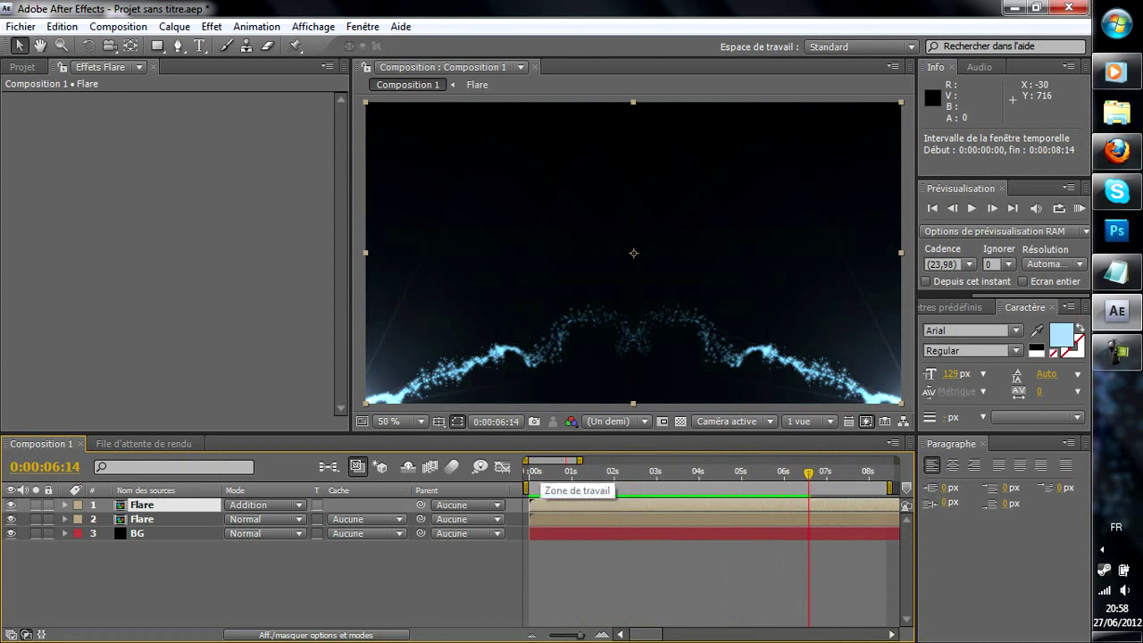
key(space)
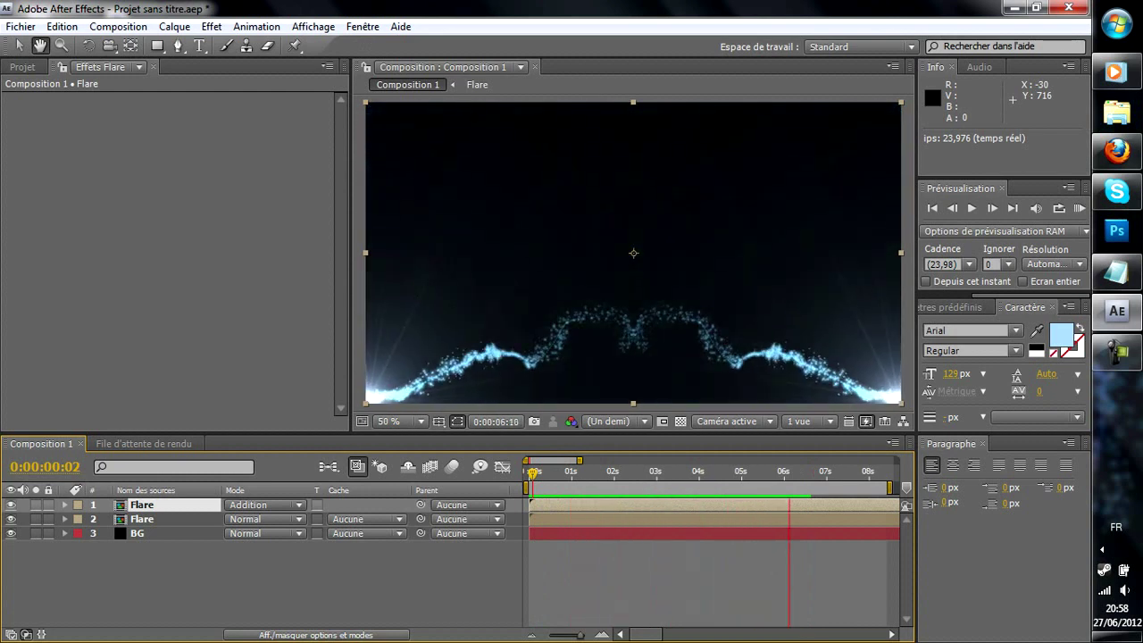
key(space)
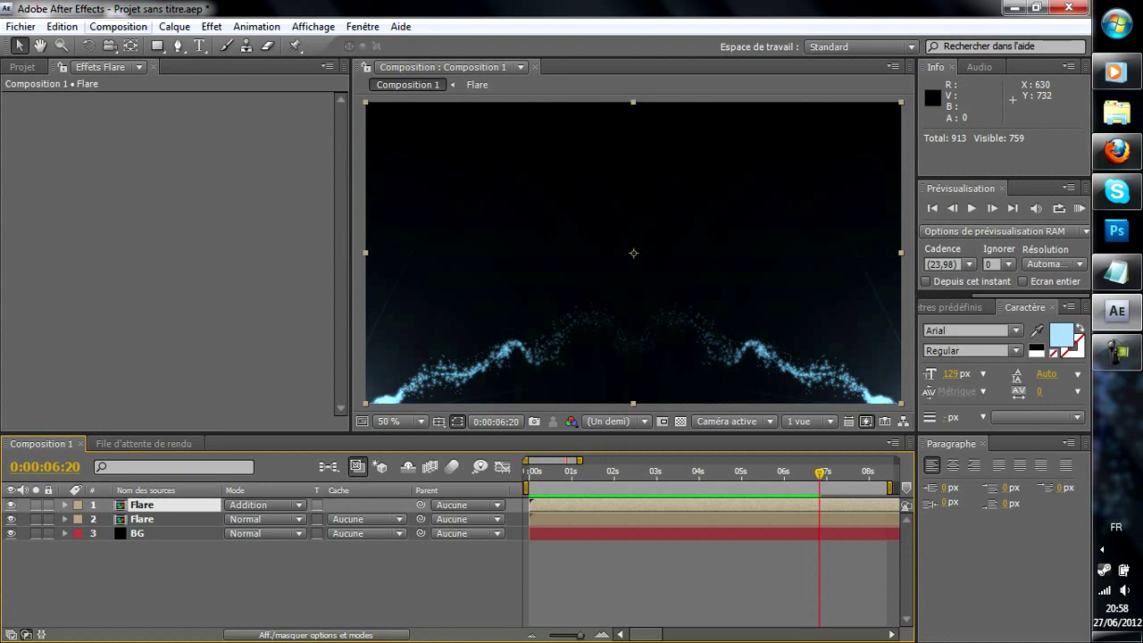
Step: Add Composition 1 to the render queue
click(118, 25)
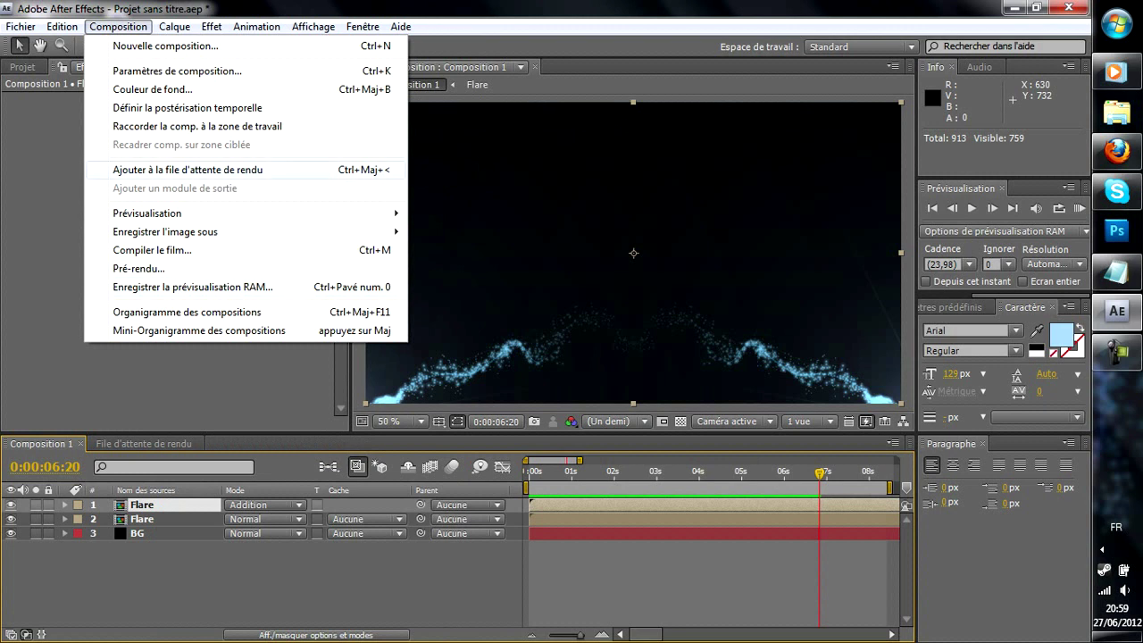
click(187, 170)
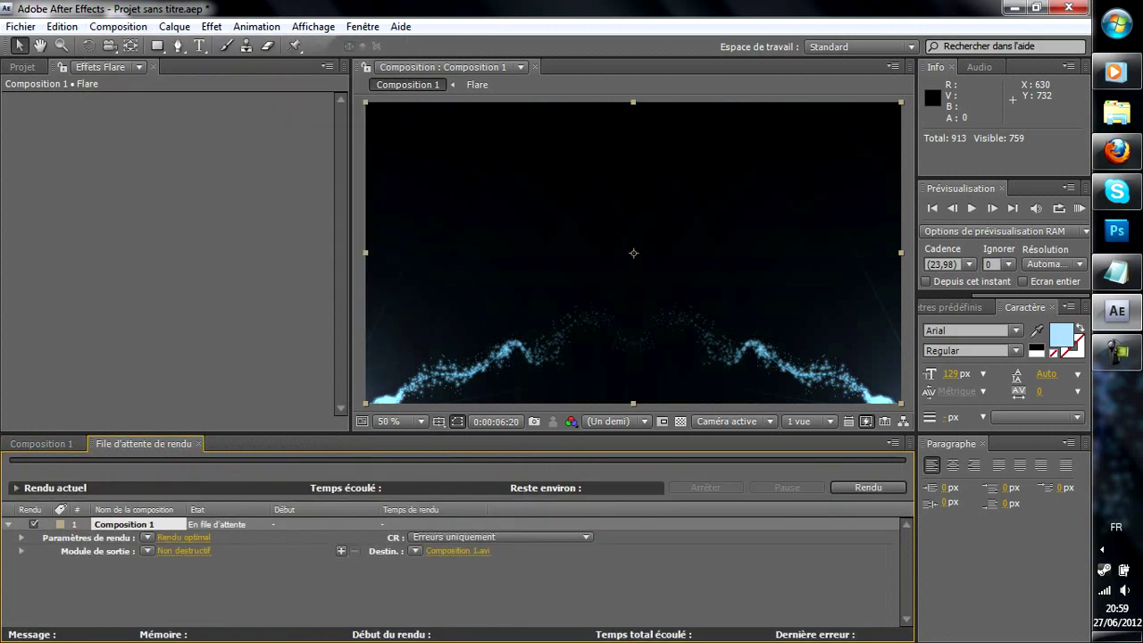